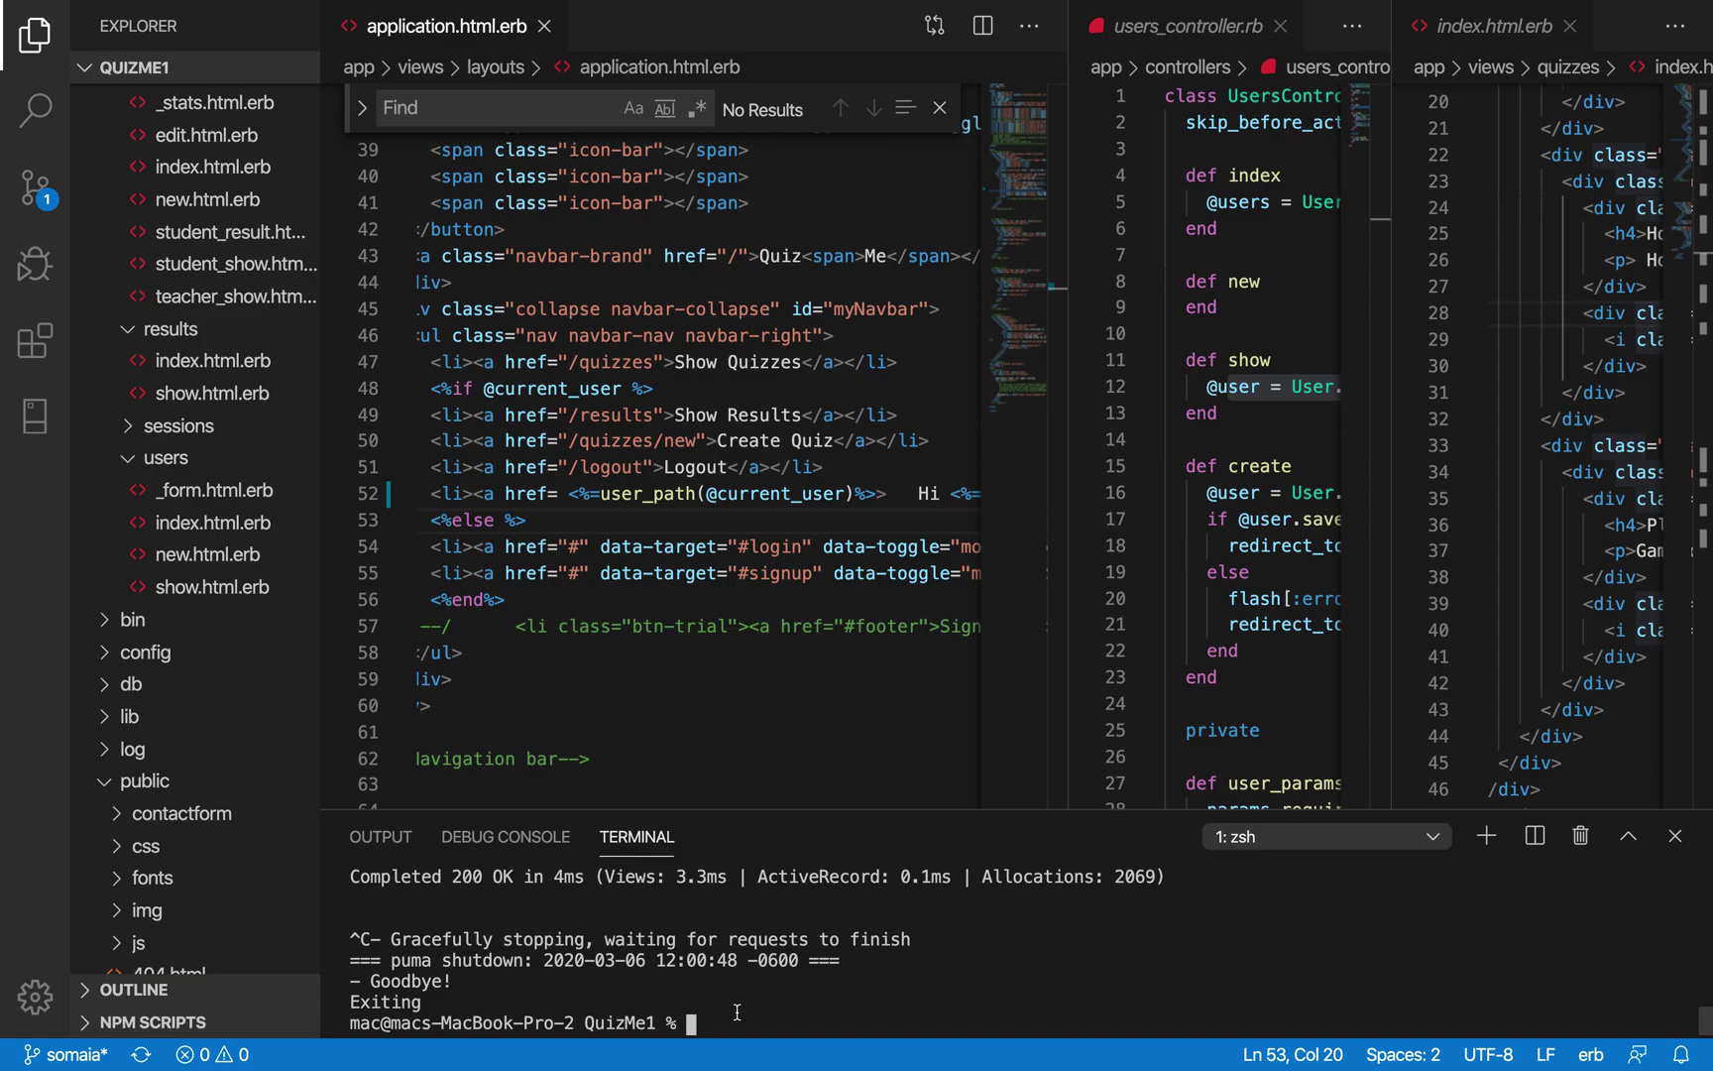
Start the Rails server with 'rails s' in the VS Code terminal, then switch to the desktop space.
{"action": "type", "text": "rails"}
{"action": "key", "text": "Return"}
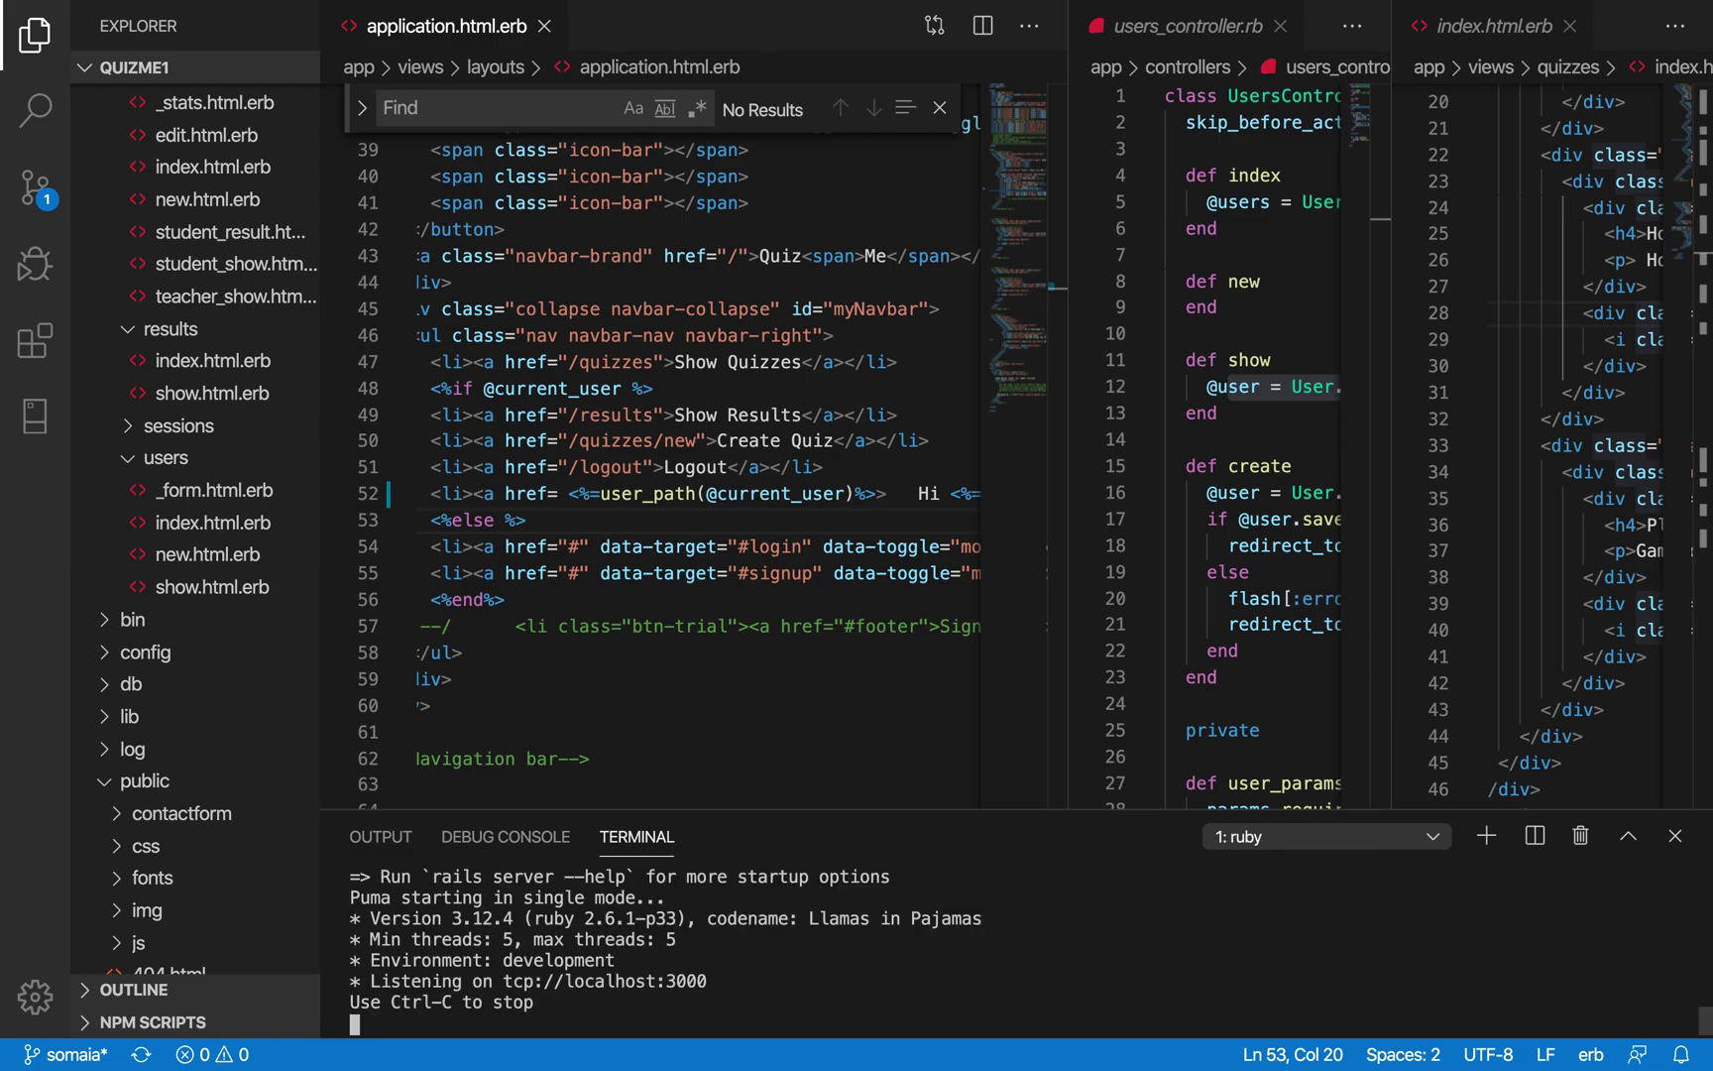
{"action": "key", "text": "ctrl+Left"}
Launch Chrome and load QuizMe at localhost:3000 after correcting the suggested localhost:9393 address.
{"action": "left_click", "coordinate": [513, 1031]}
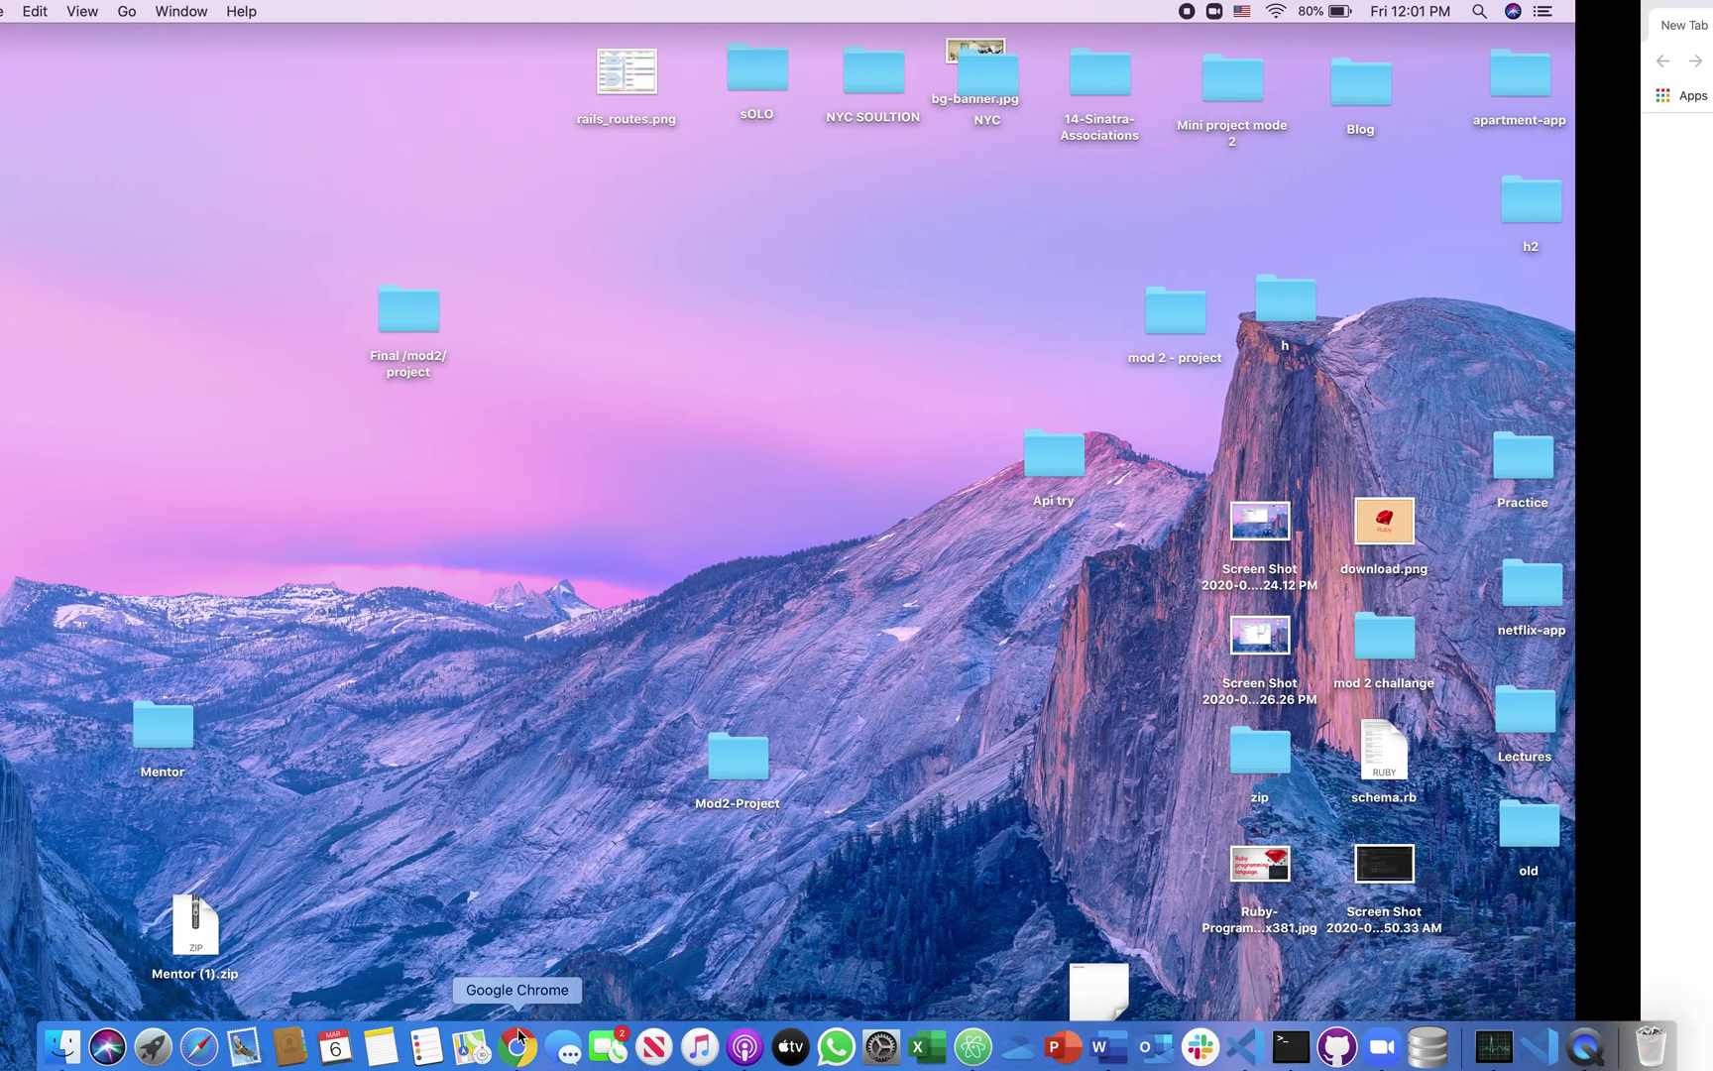
{"action": "type", "text": "loc"}
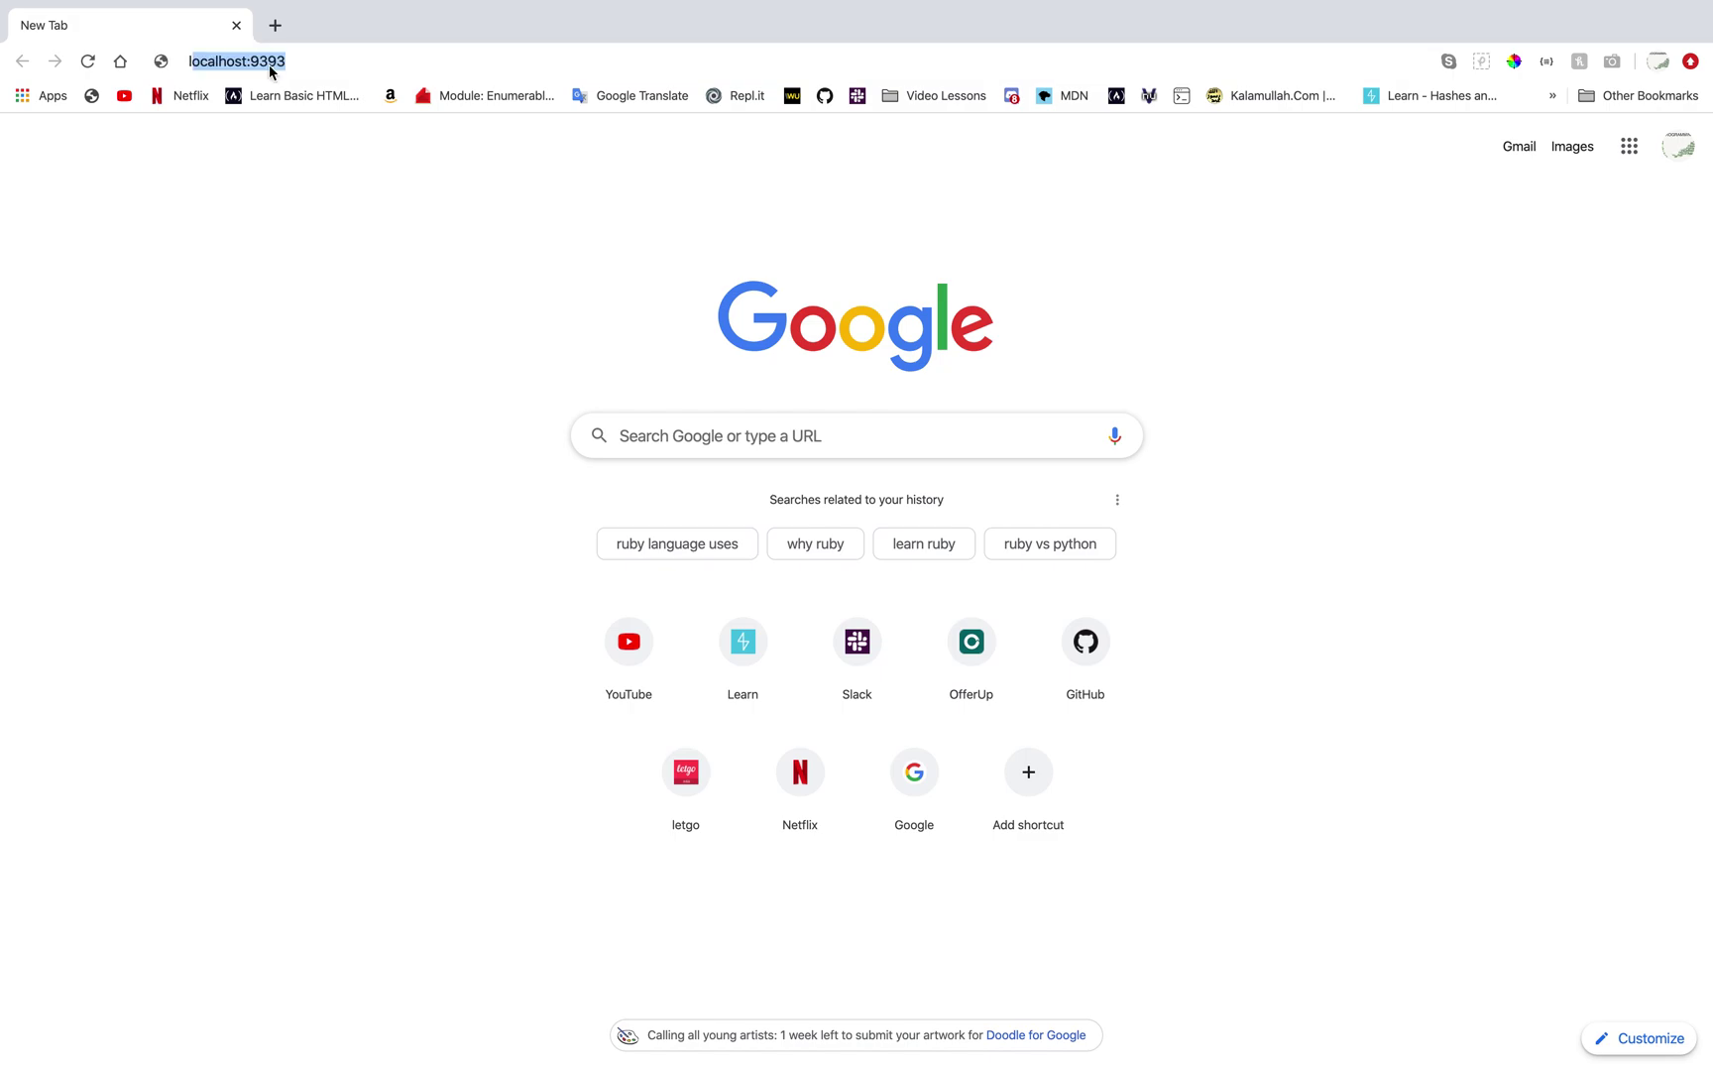
{"action": "left_click", "coordinate": [282, 100]}
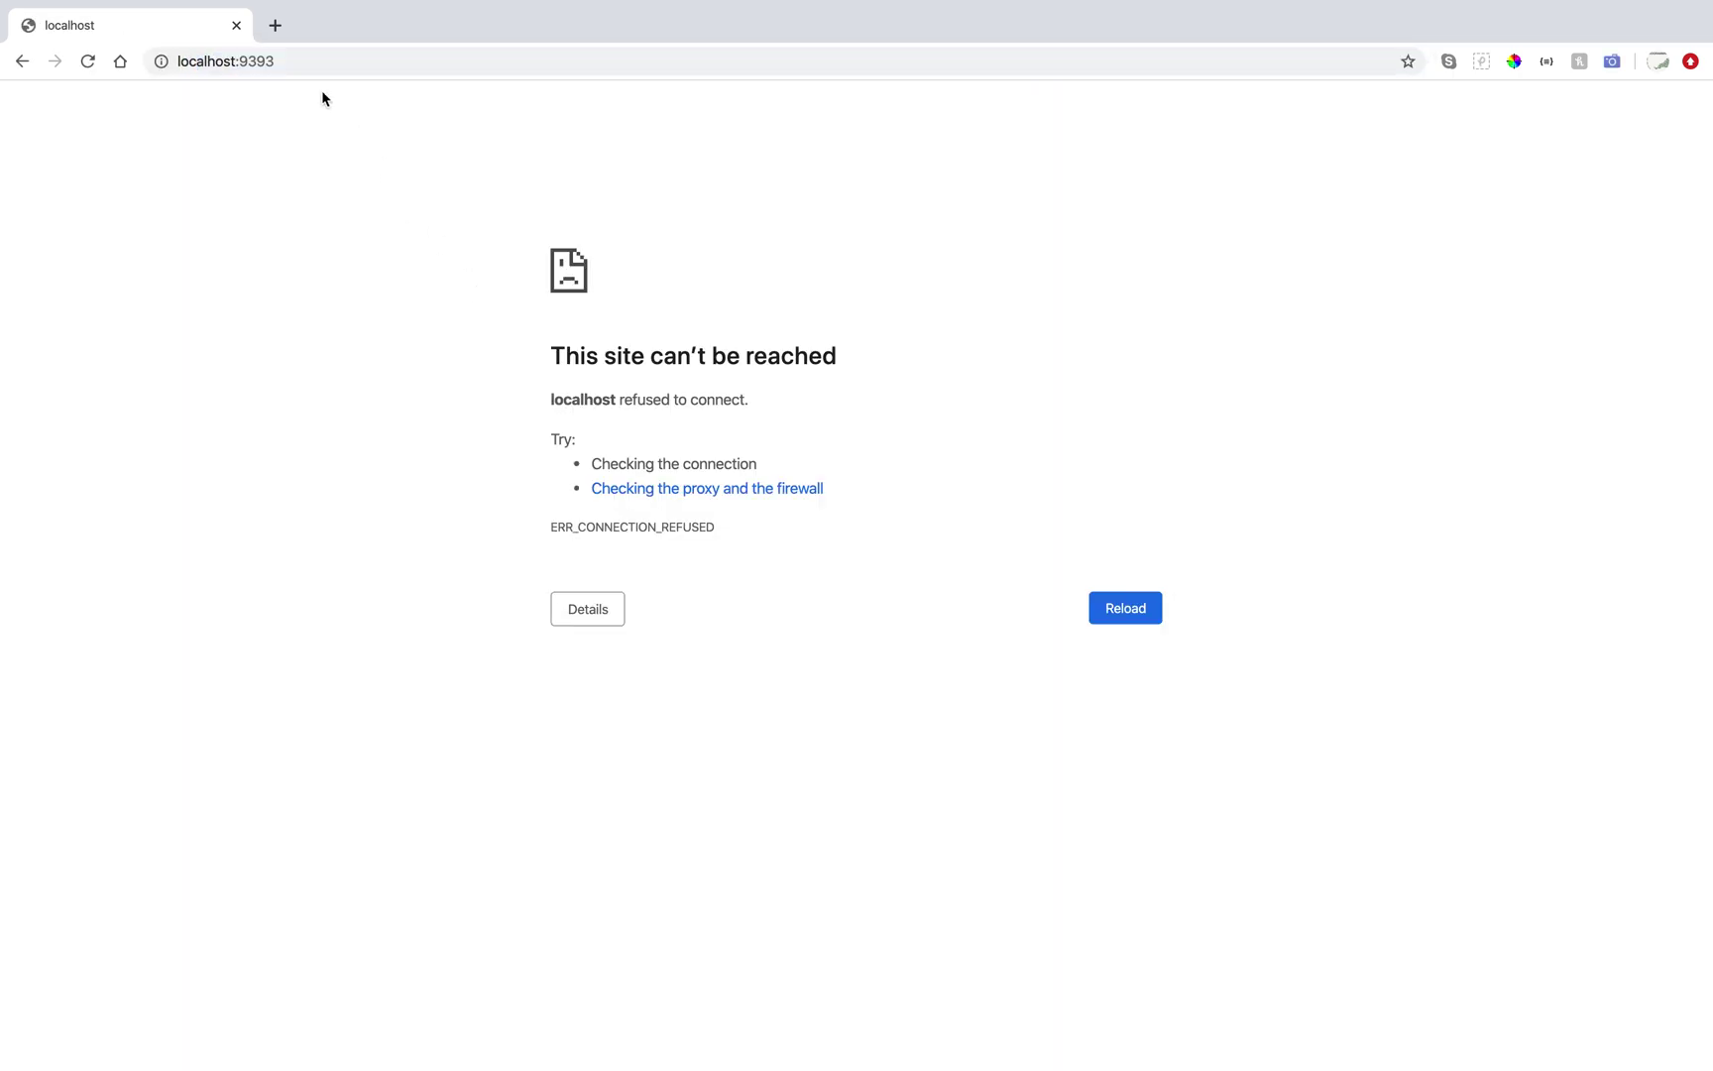
{"action": "left_click", "coordinate": [299, 61]}
{"action": "left_click", "coordinate": [295, 60]}
{"action": "key", "text": "BackSpace"}
{"action": "key", "text": "BackSpace"}
{"action": "key", "text": "BackSpace"}
{"action": "key", "text": "BackSpace"}
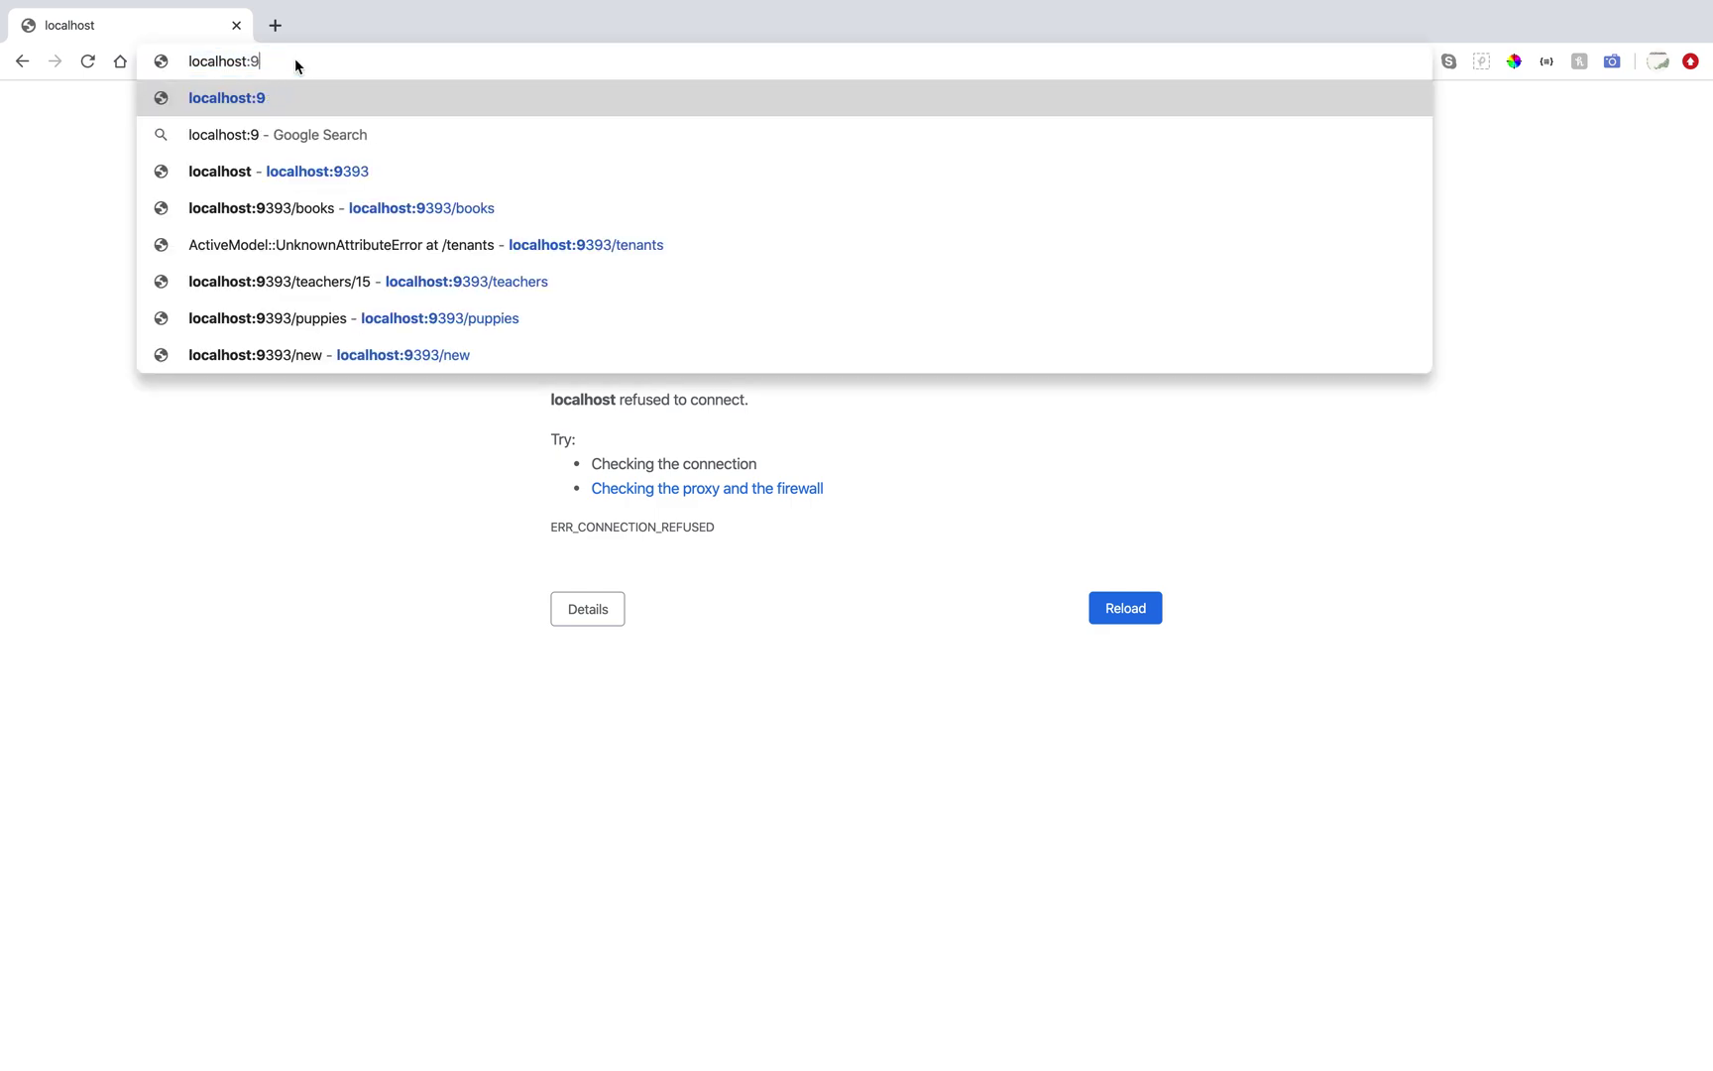
{"action": "type", "text": "3000"}
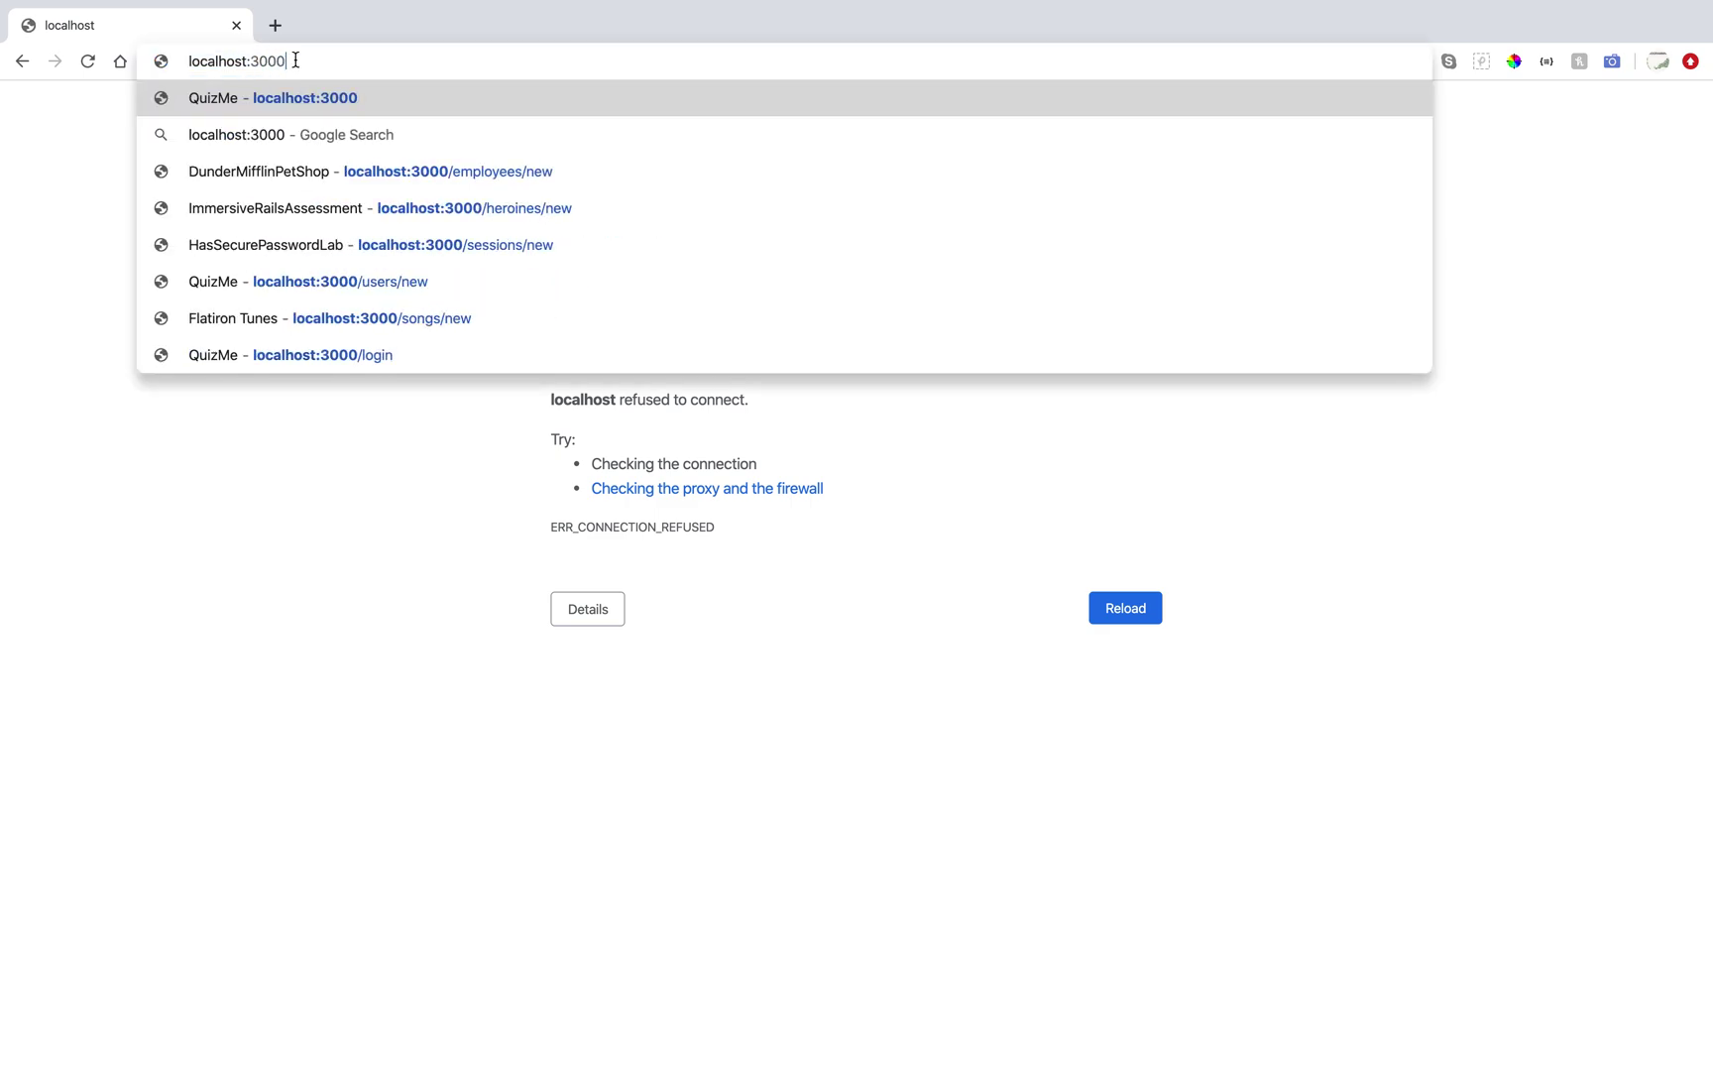
{"action": "key", "text": "Return"}
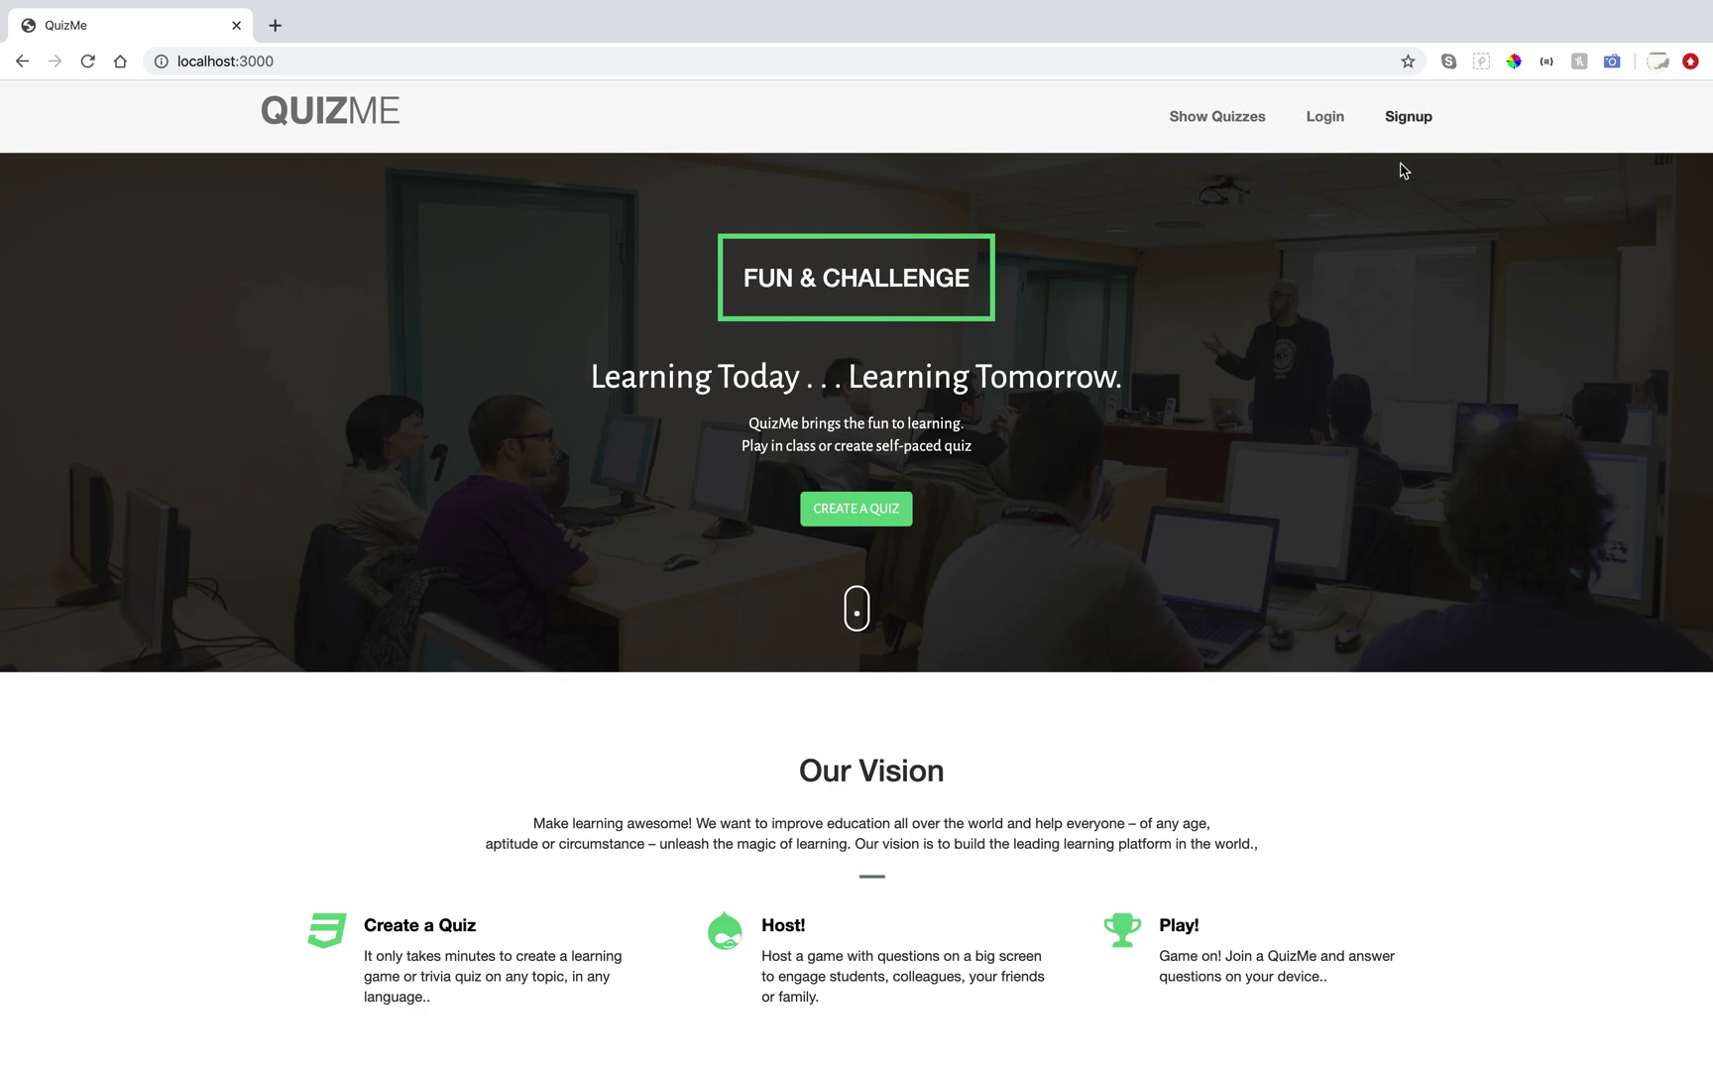
{"action": "triple_click", "coordinate": [457, 113]}
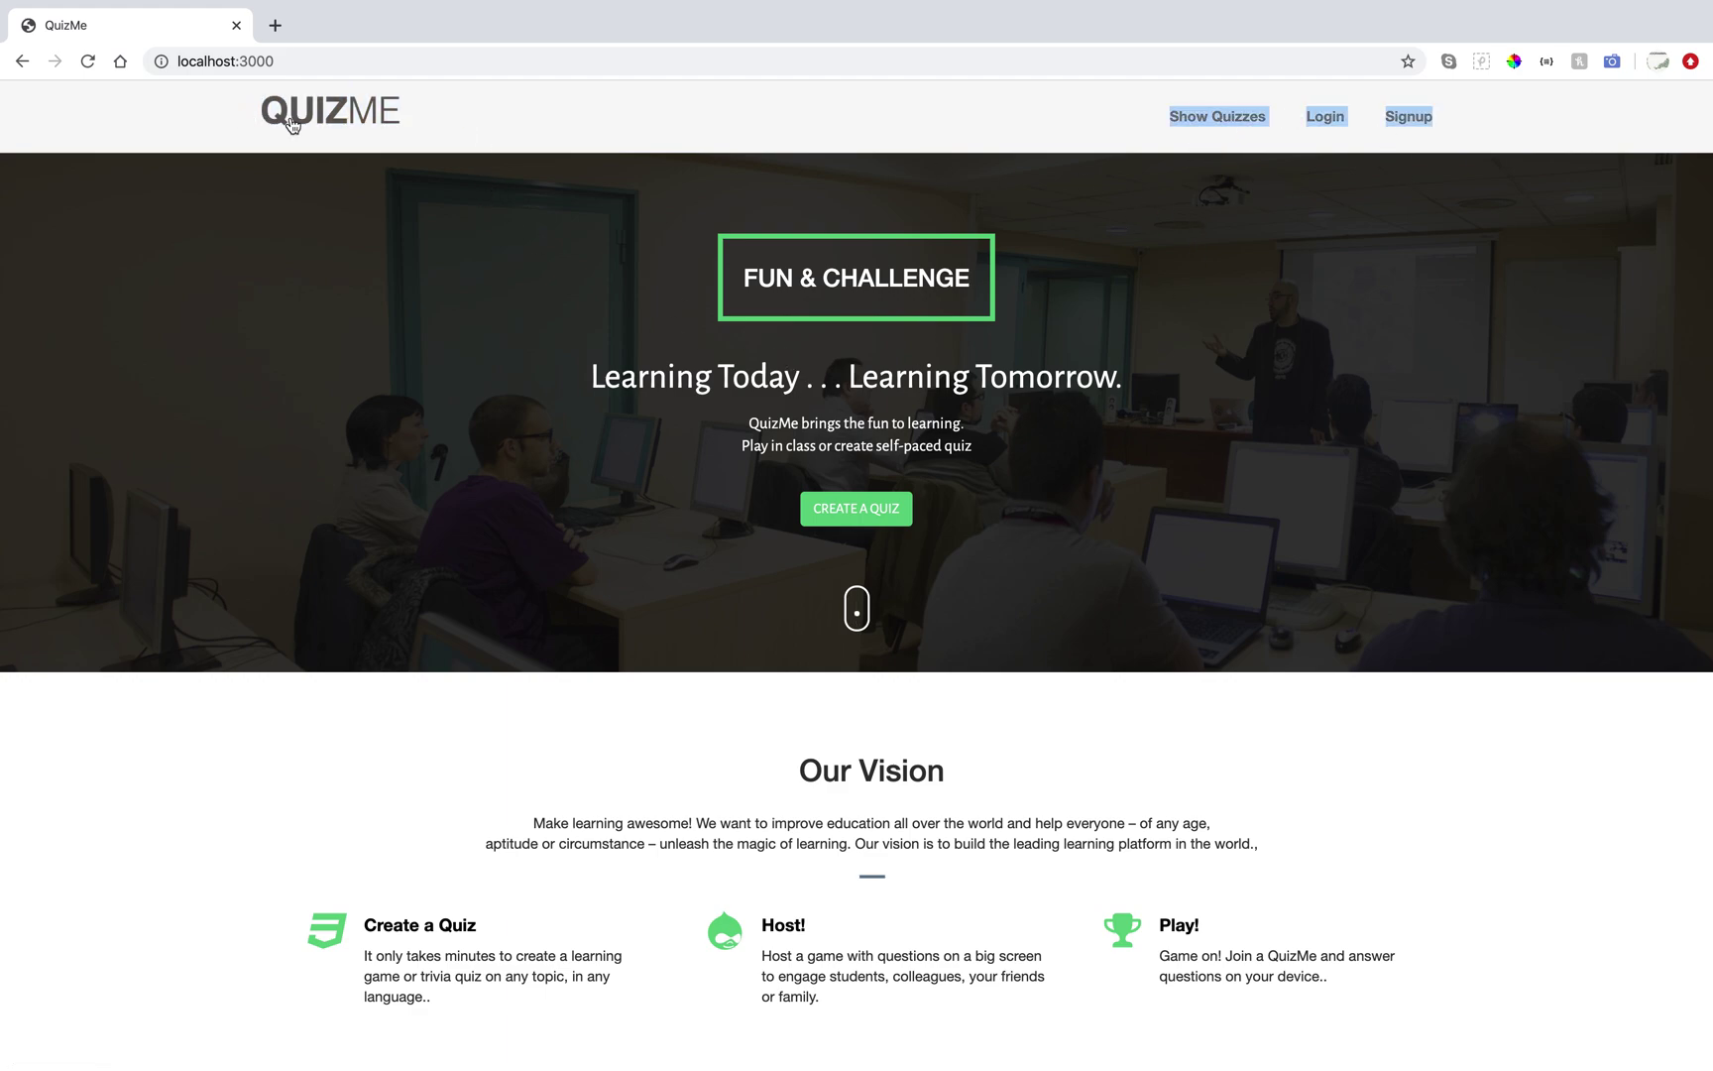
{"action": "scroll", "coordinate": [436, 298], "scroll_direction": "left", "scroll_amount": 5}
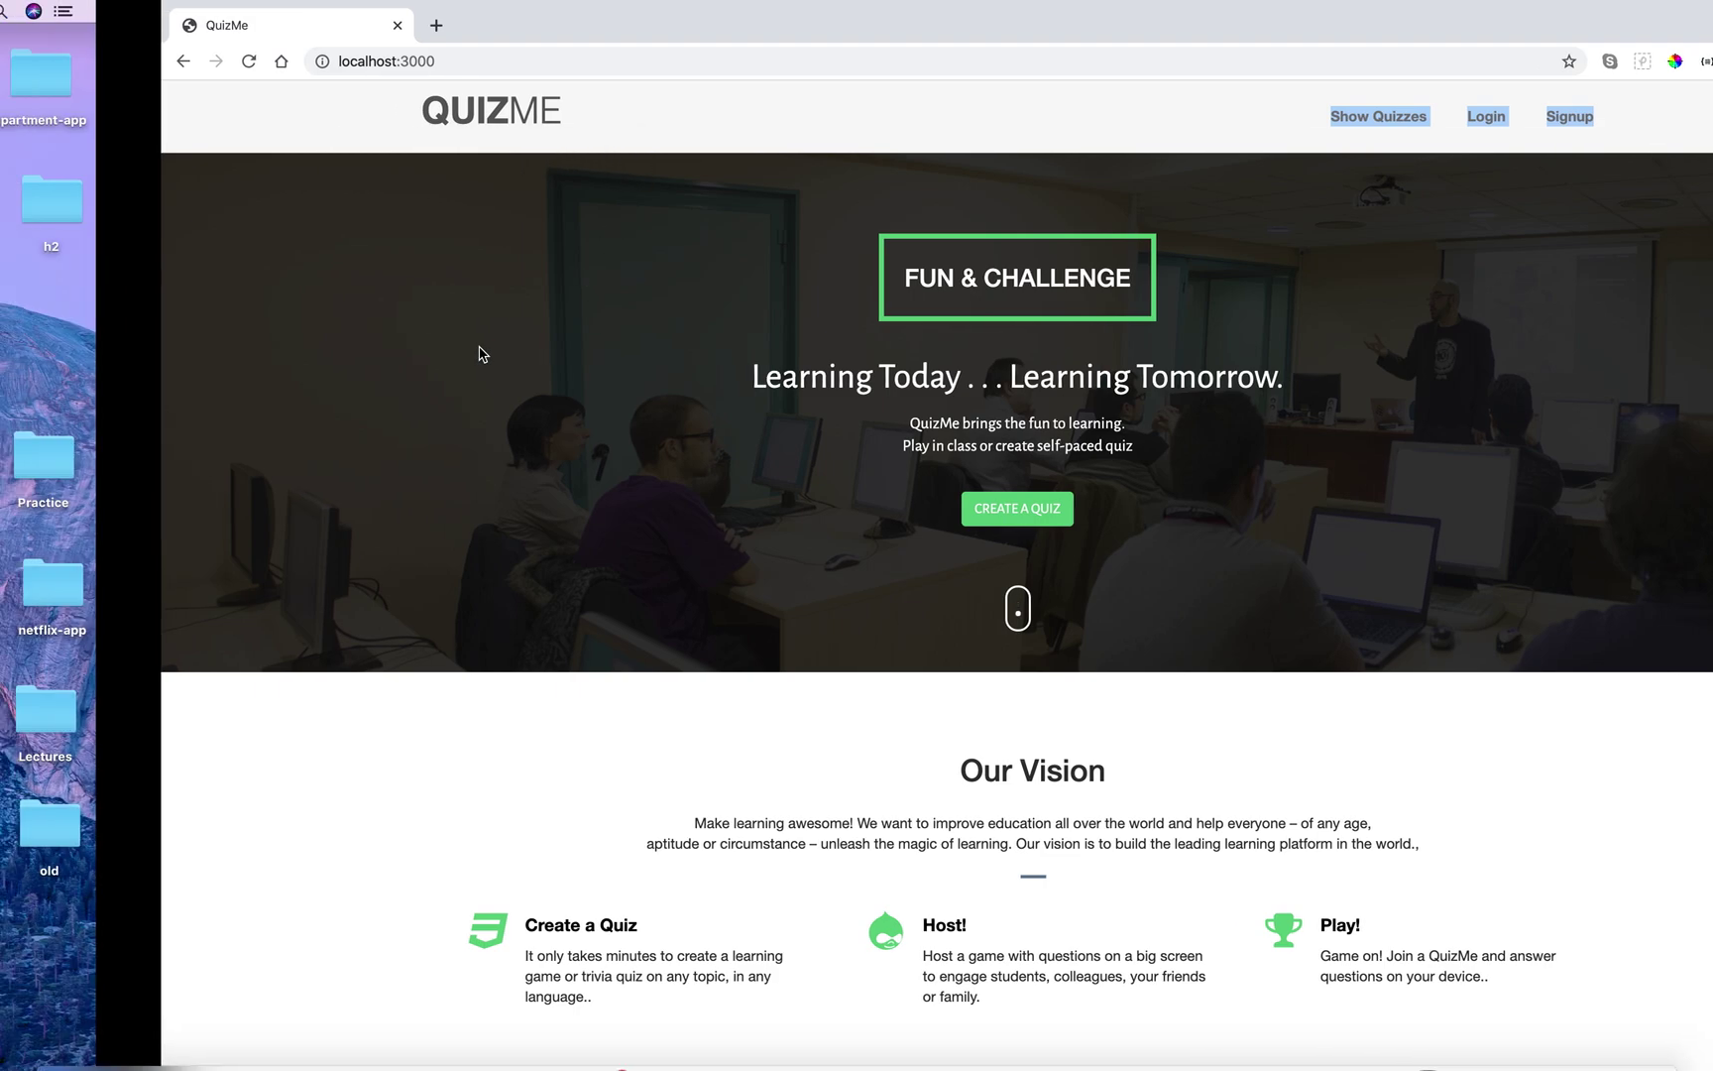
{"action": "scroll", "coordinate": [754, 813], "scroll_direction": "down", "scroll_amount": 5}
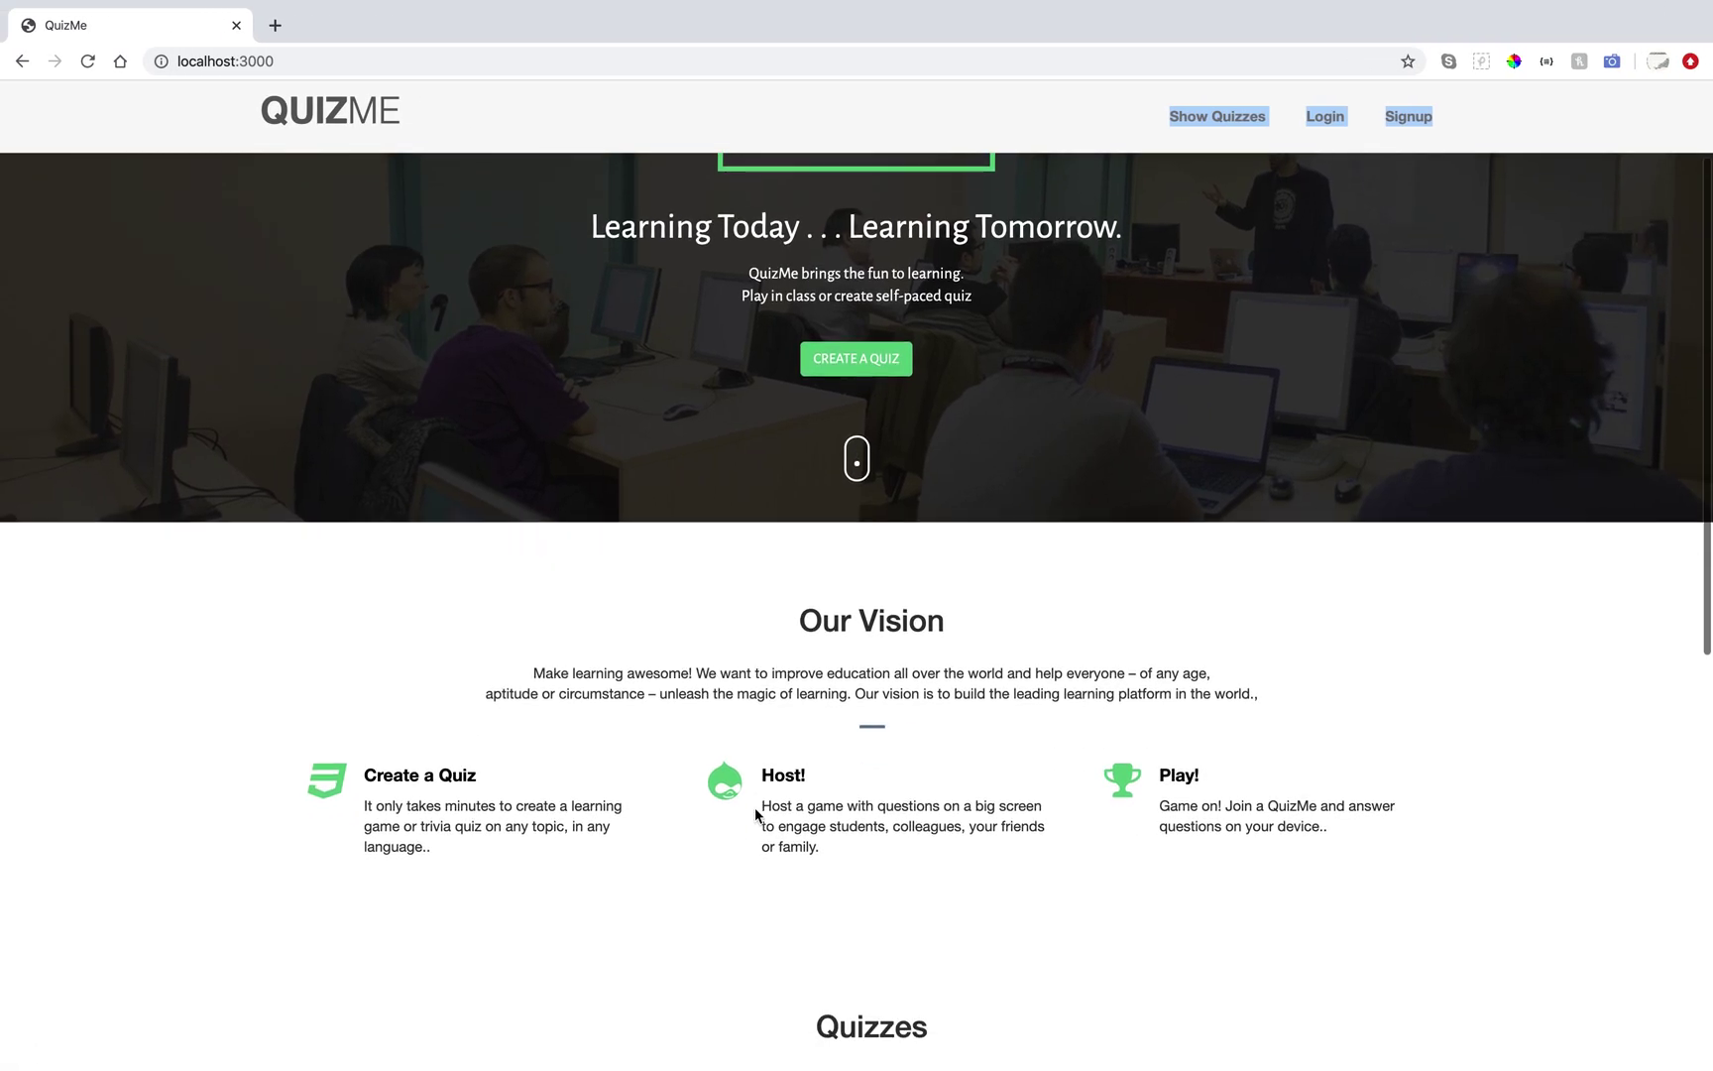
{"action": "scroll", "coordinate": [755, 807], "scroll_direction": "down", "scroll_amount": 6}
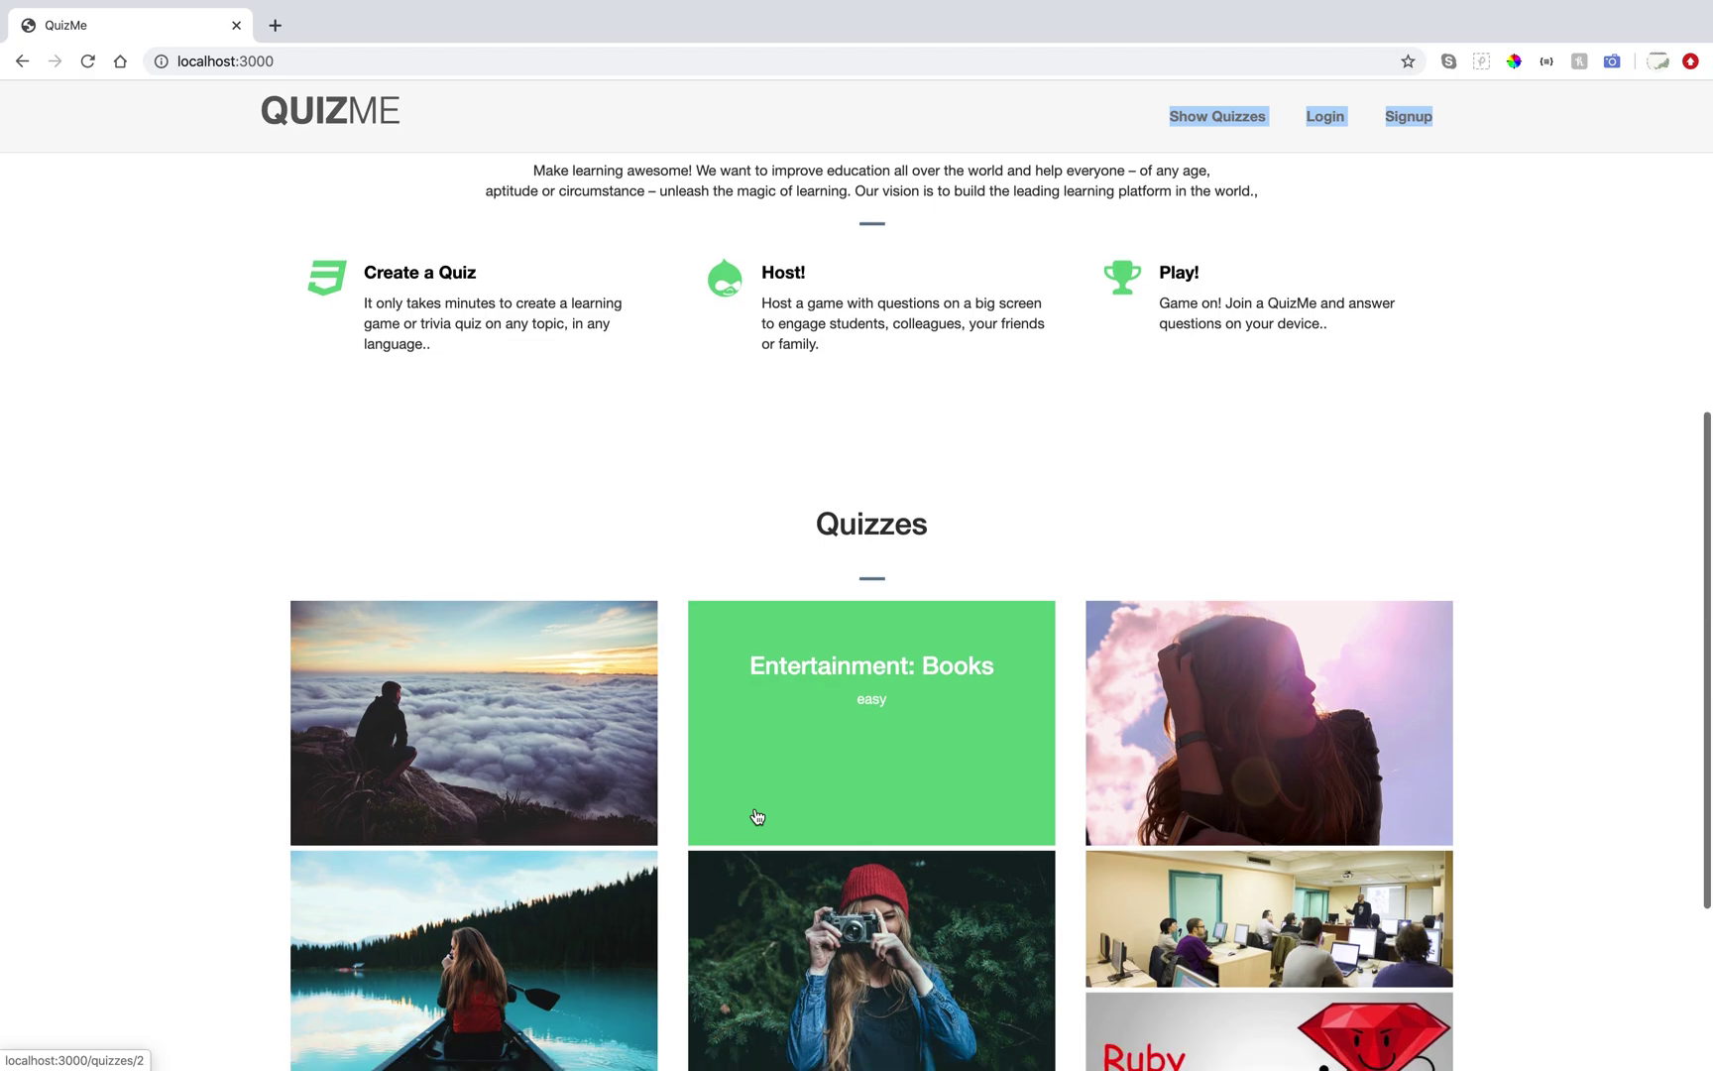
{"action": "scroll", "coordinate": [754, 815], "scroll_direction": "up", "scroll_amount": 10}
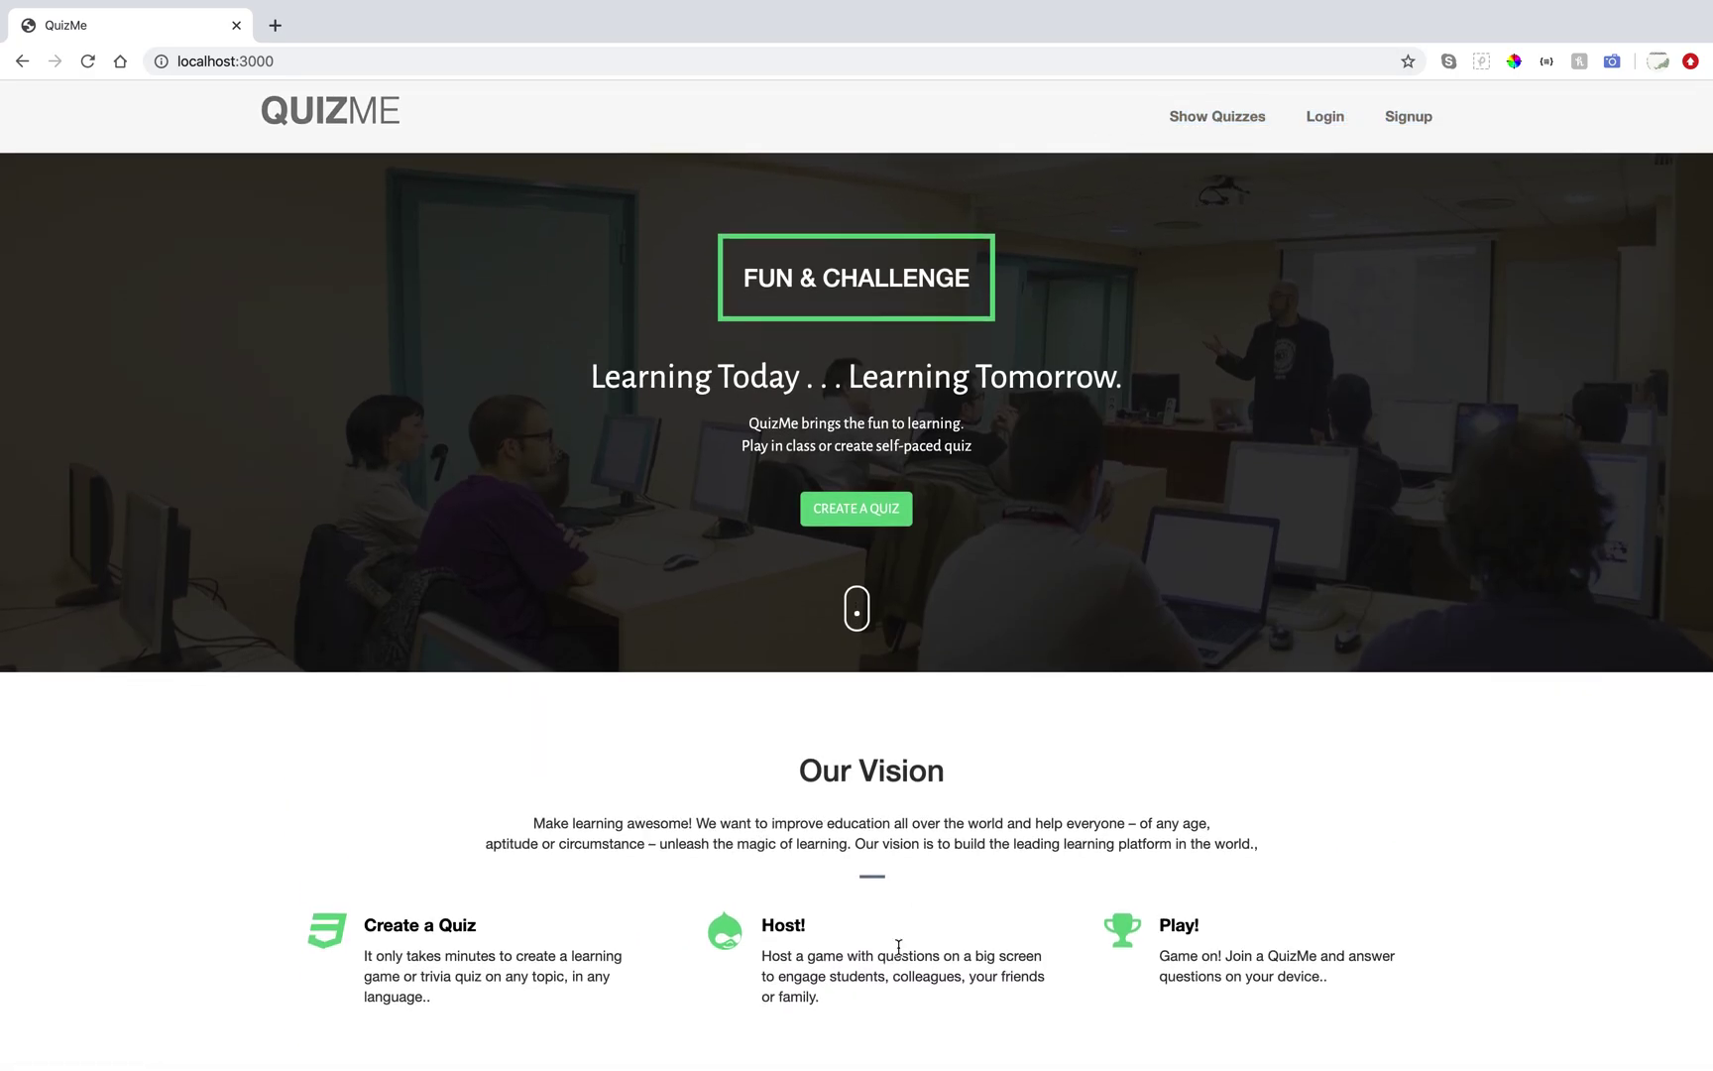
{"action": "scroll", "coordinate": [898, 946], "scroll_direction": "down", "scroll_amount": 6}
Log in to QuizMe with the demo account's username and password.
{"action": "left_click", "coordinate": [1318, 114]}
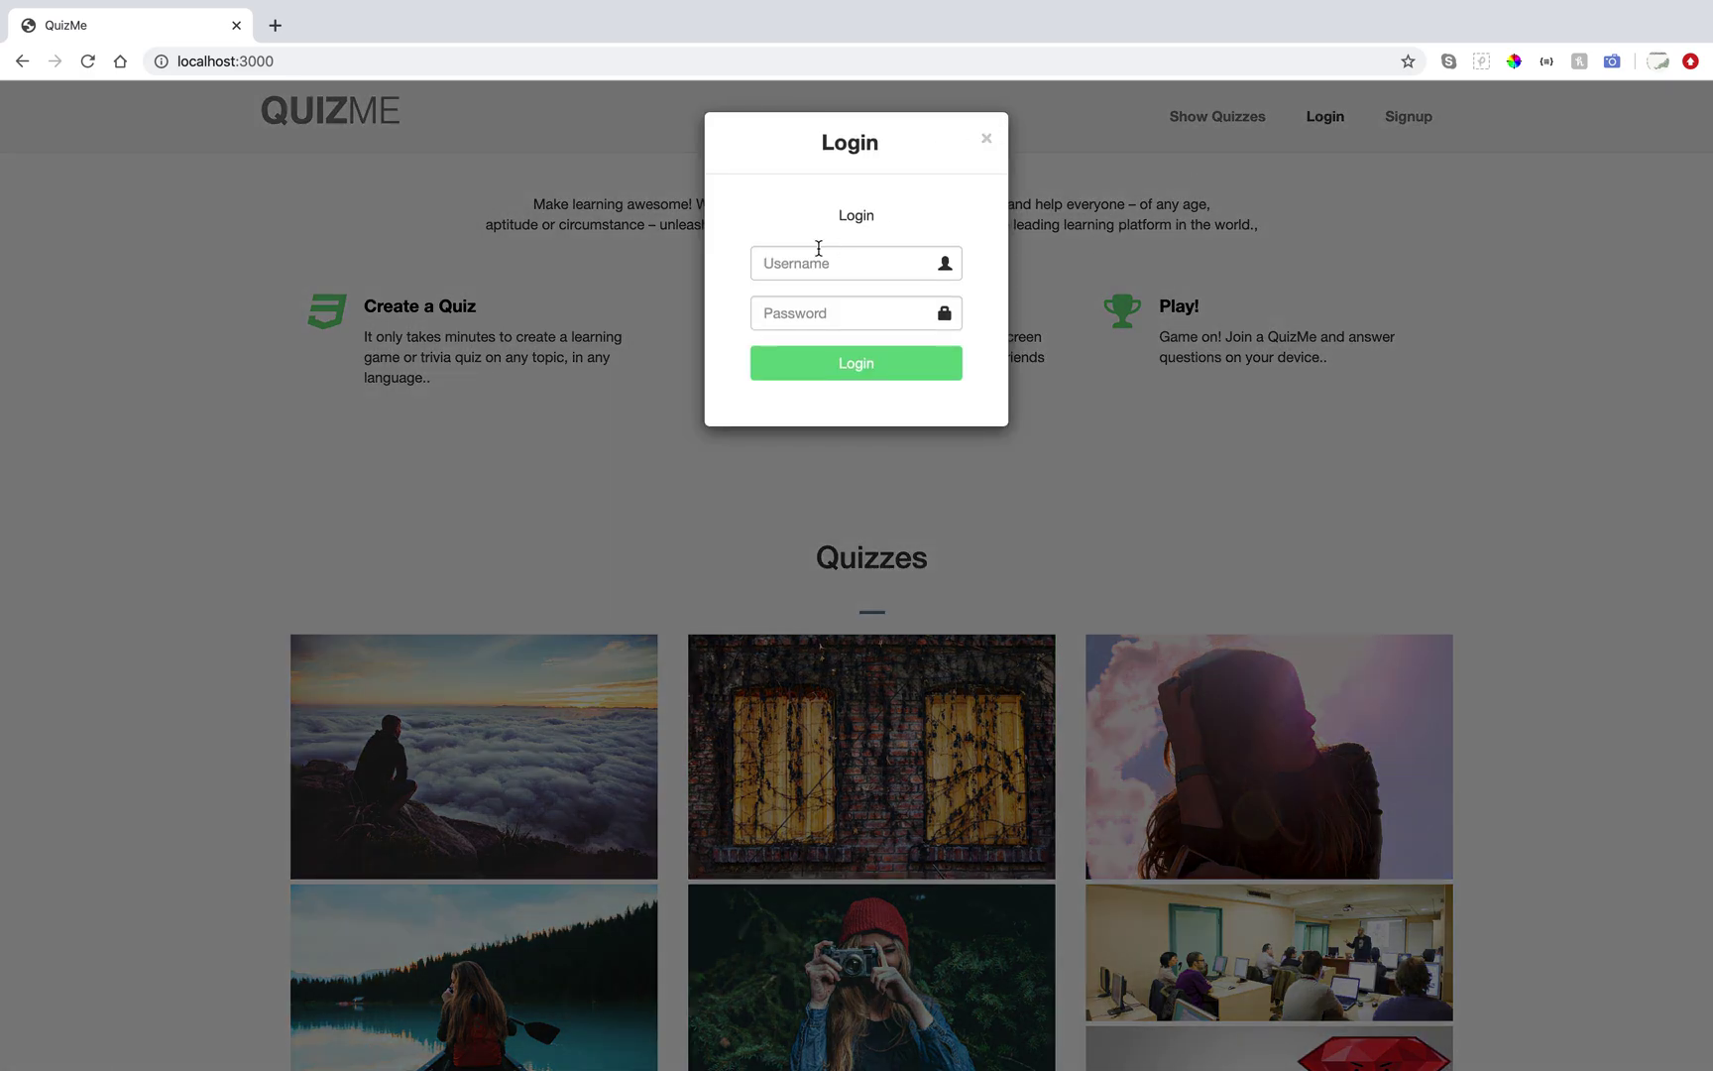
{"action": "left_click", "coordinate": [802, 263]}
{"action": "type", "text": "Somaia"}
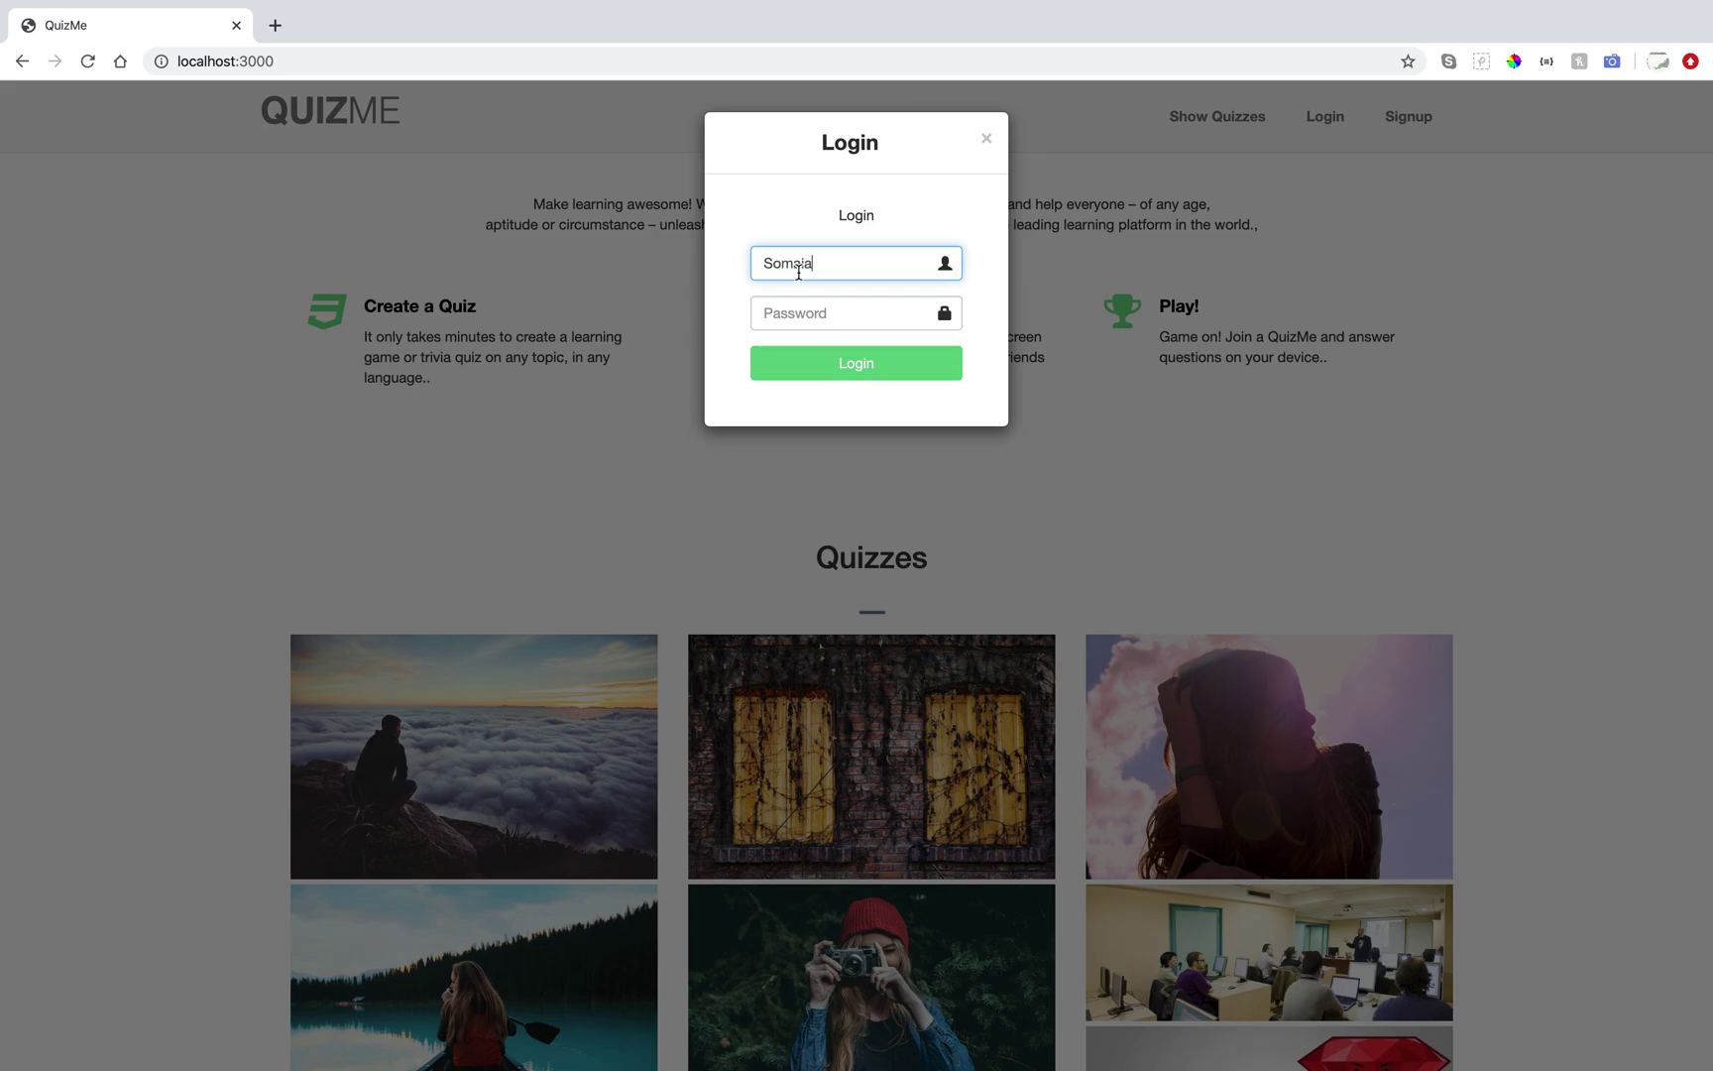
{"action": "left_click", "coordinate": [798, 303]}
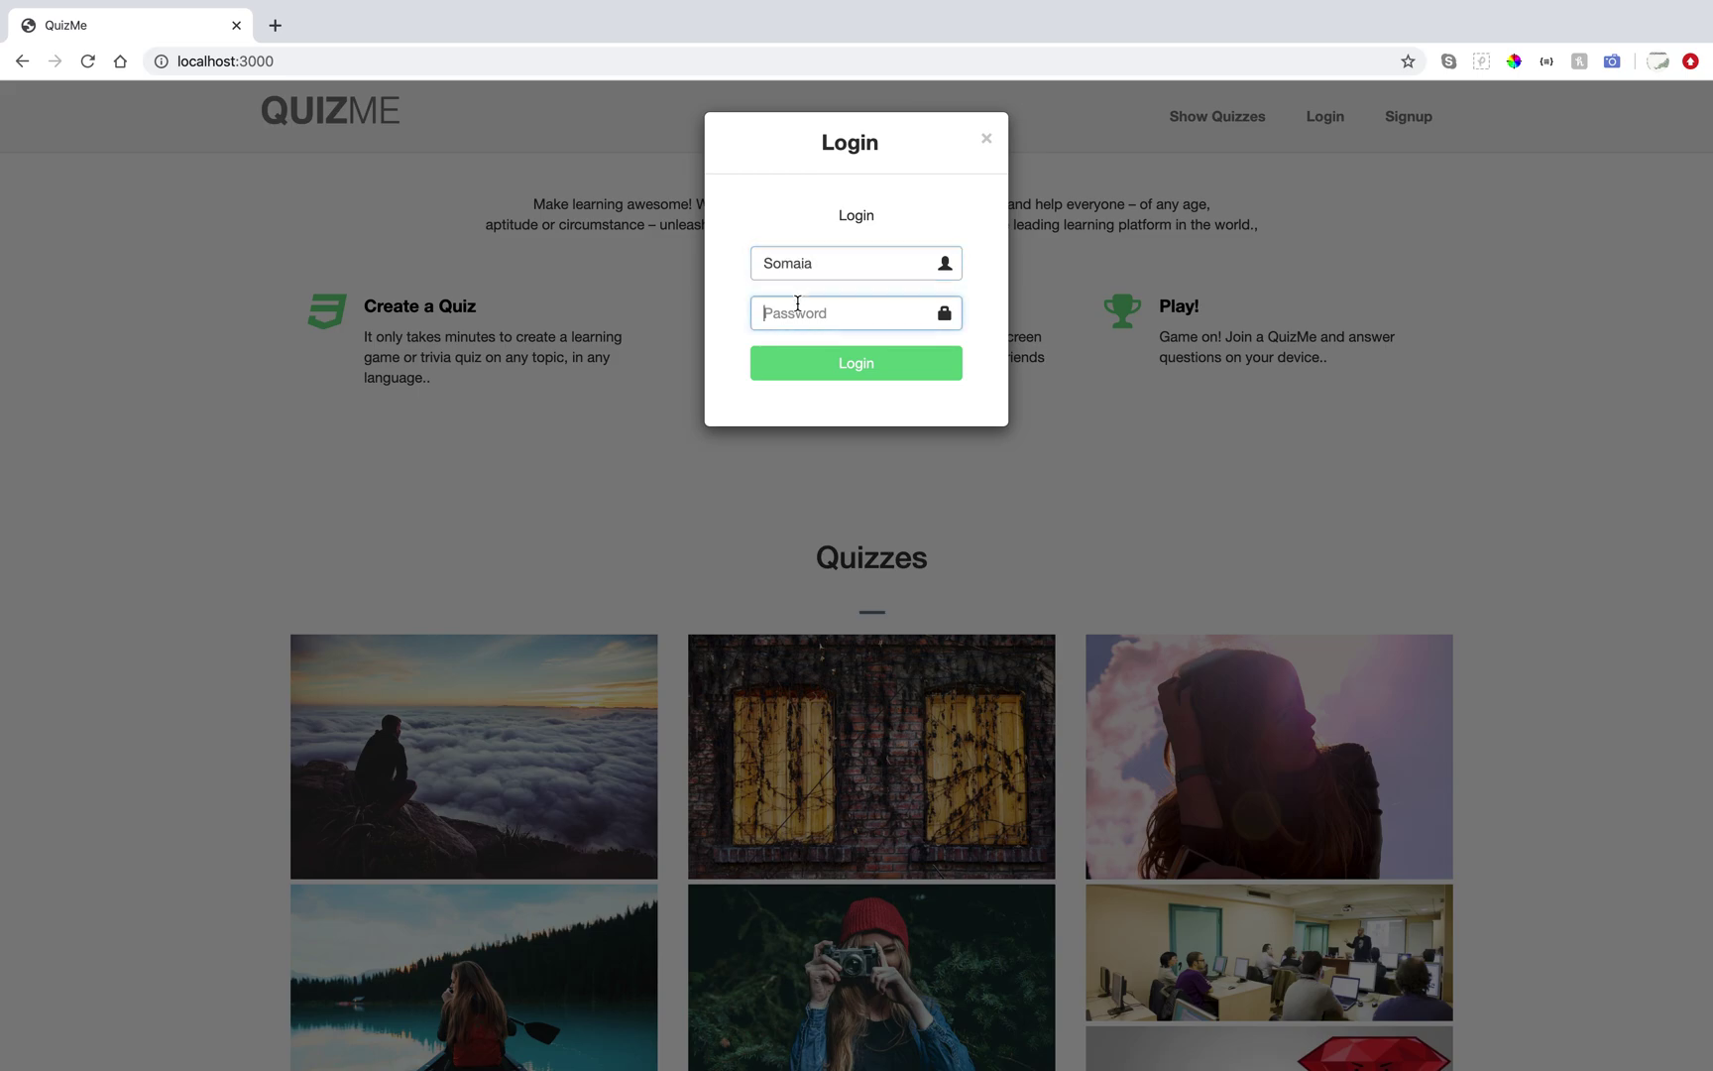
{"action": "type", "text": "•••••"}
{"action": "left_click", "coordinate": [838, 374]}
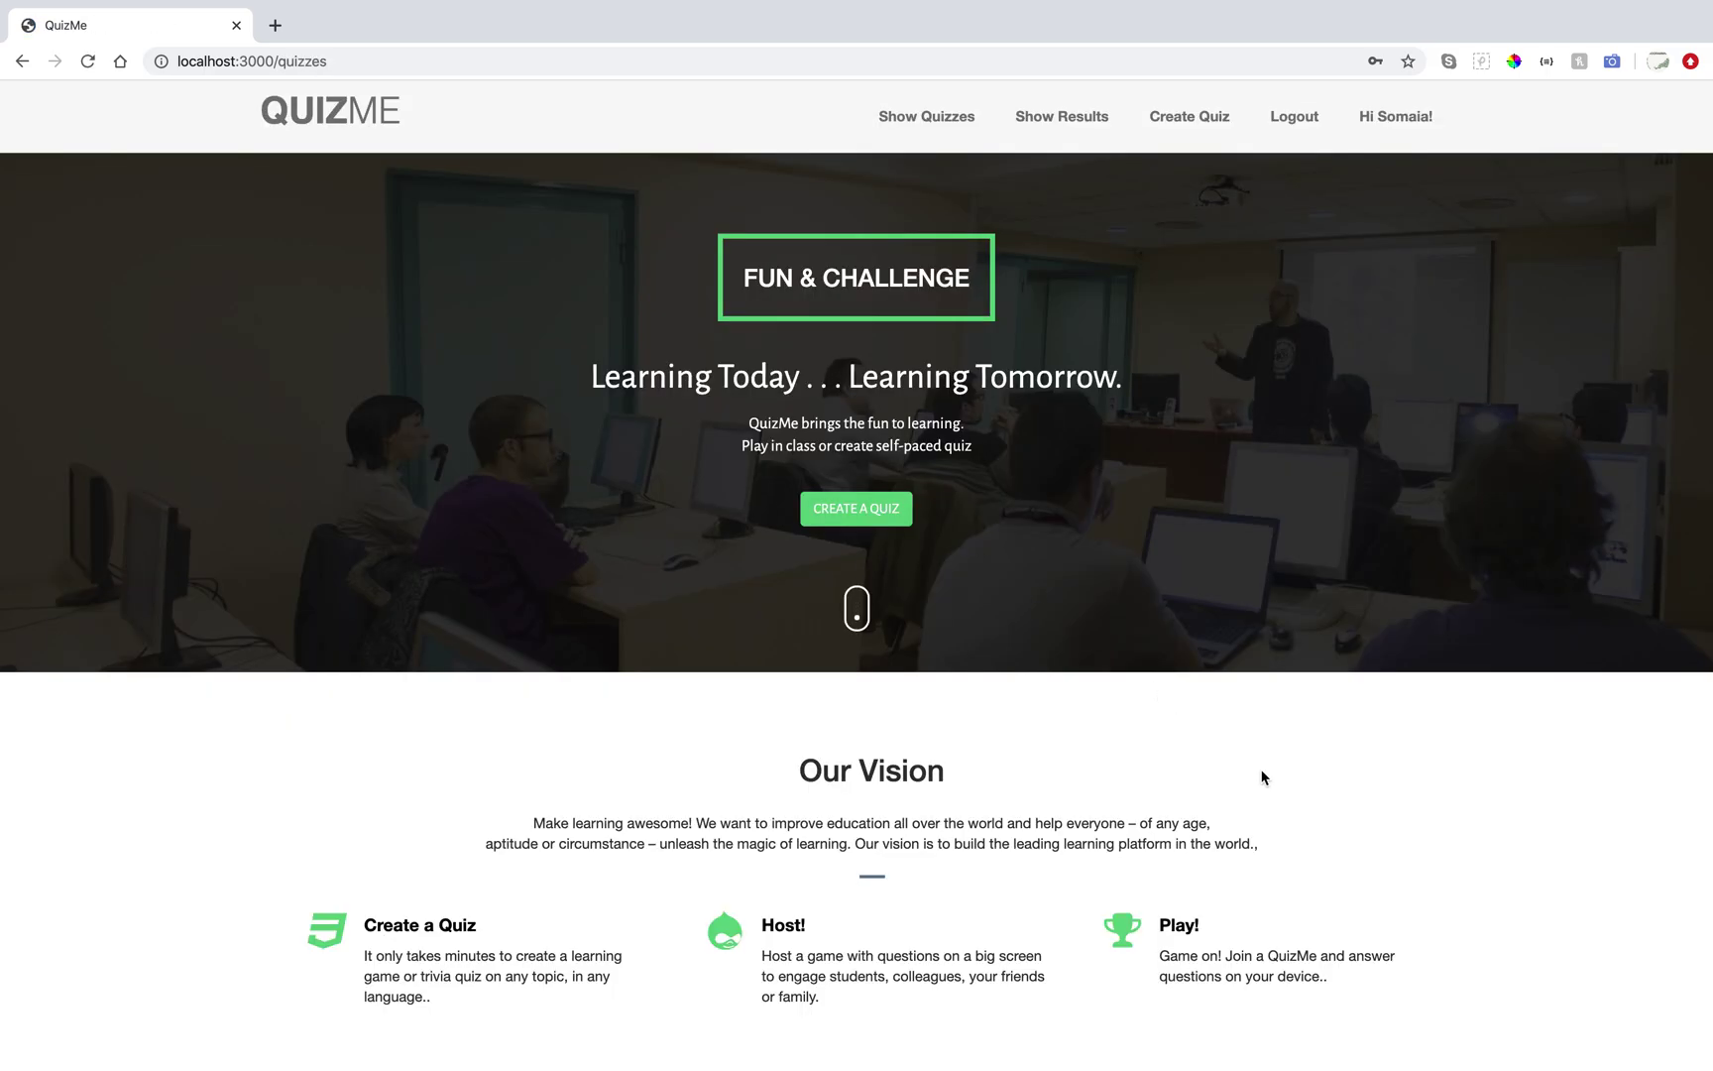
{"action": "scroll", "coordinate": [1262, 776], "scroll_direction": "down", "scroll_amount": 7}
{"action": "scroll", "coordinate": [1268, 684], "scroll_direction": "up", "scroll_amount": 5}
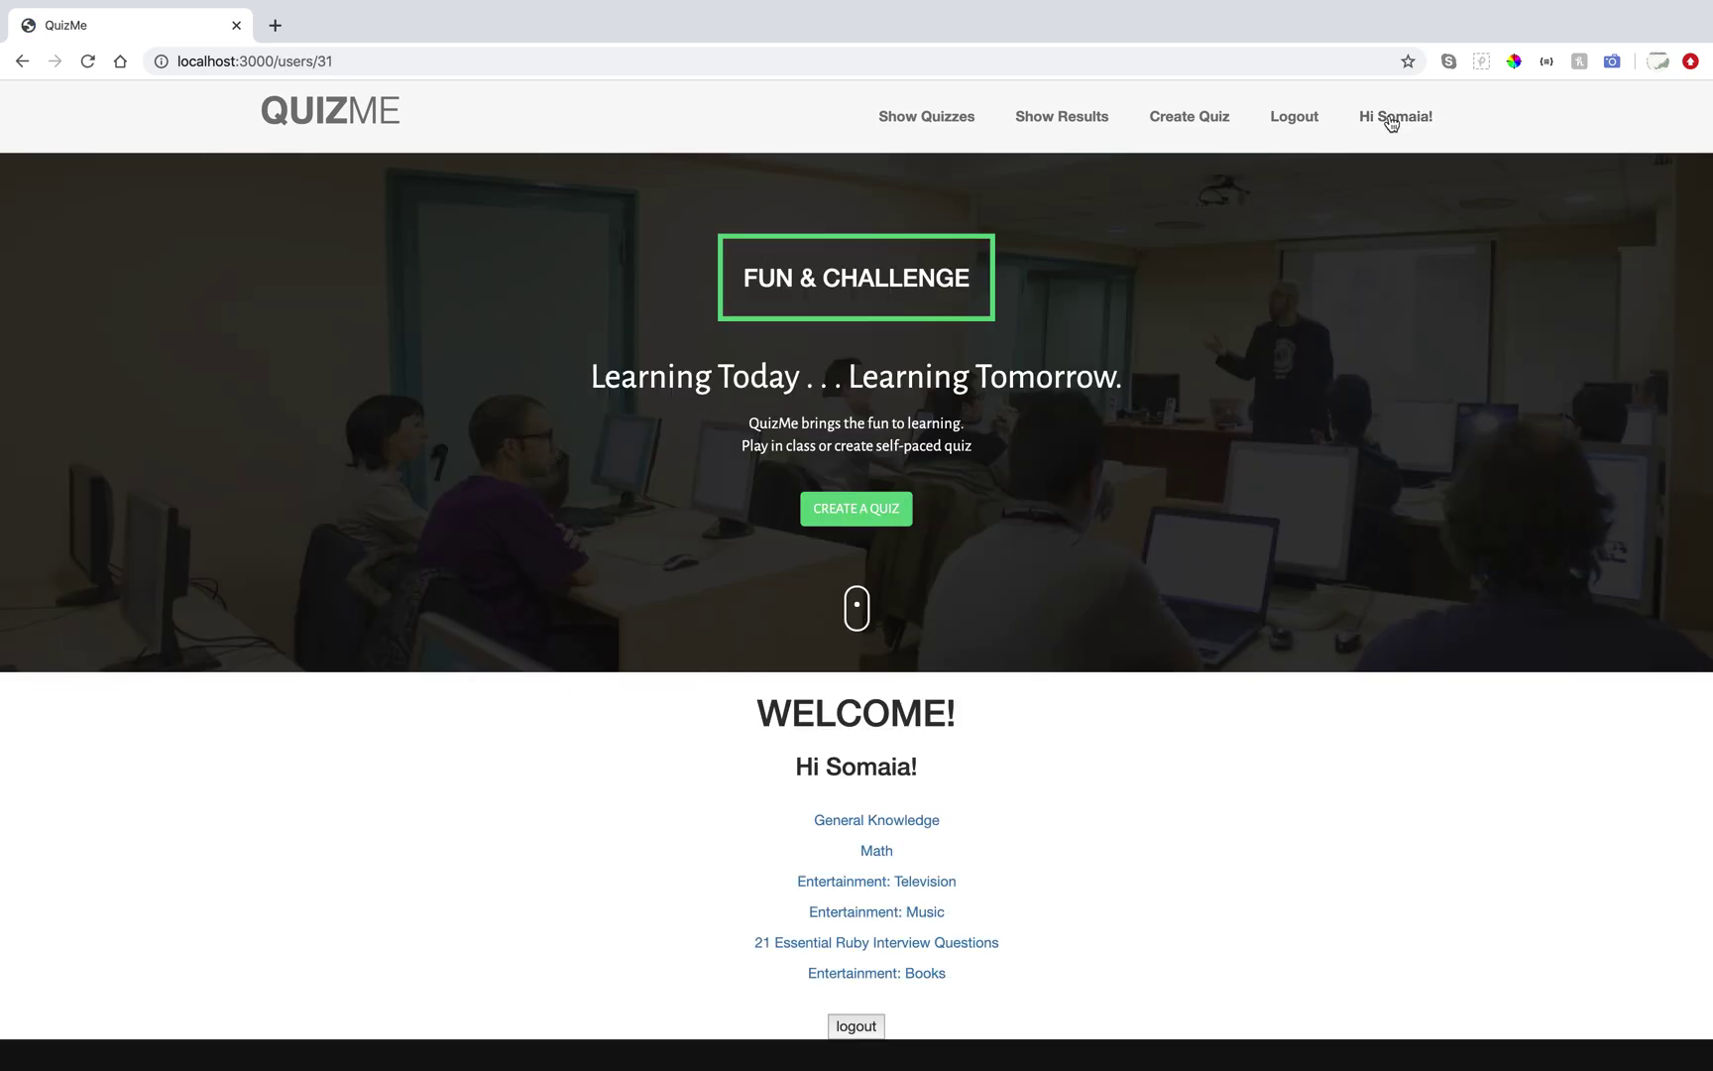
Open and scroll through the Entertainment: Television quiz results.
{"action": "scroll", "coordinate": [1346, 675], "scroll_direction": "down", "scroll_amount": 1}
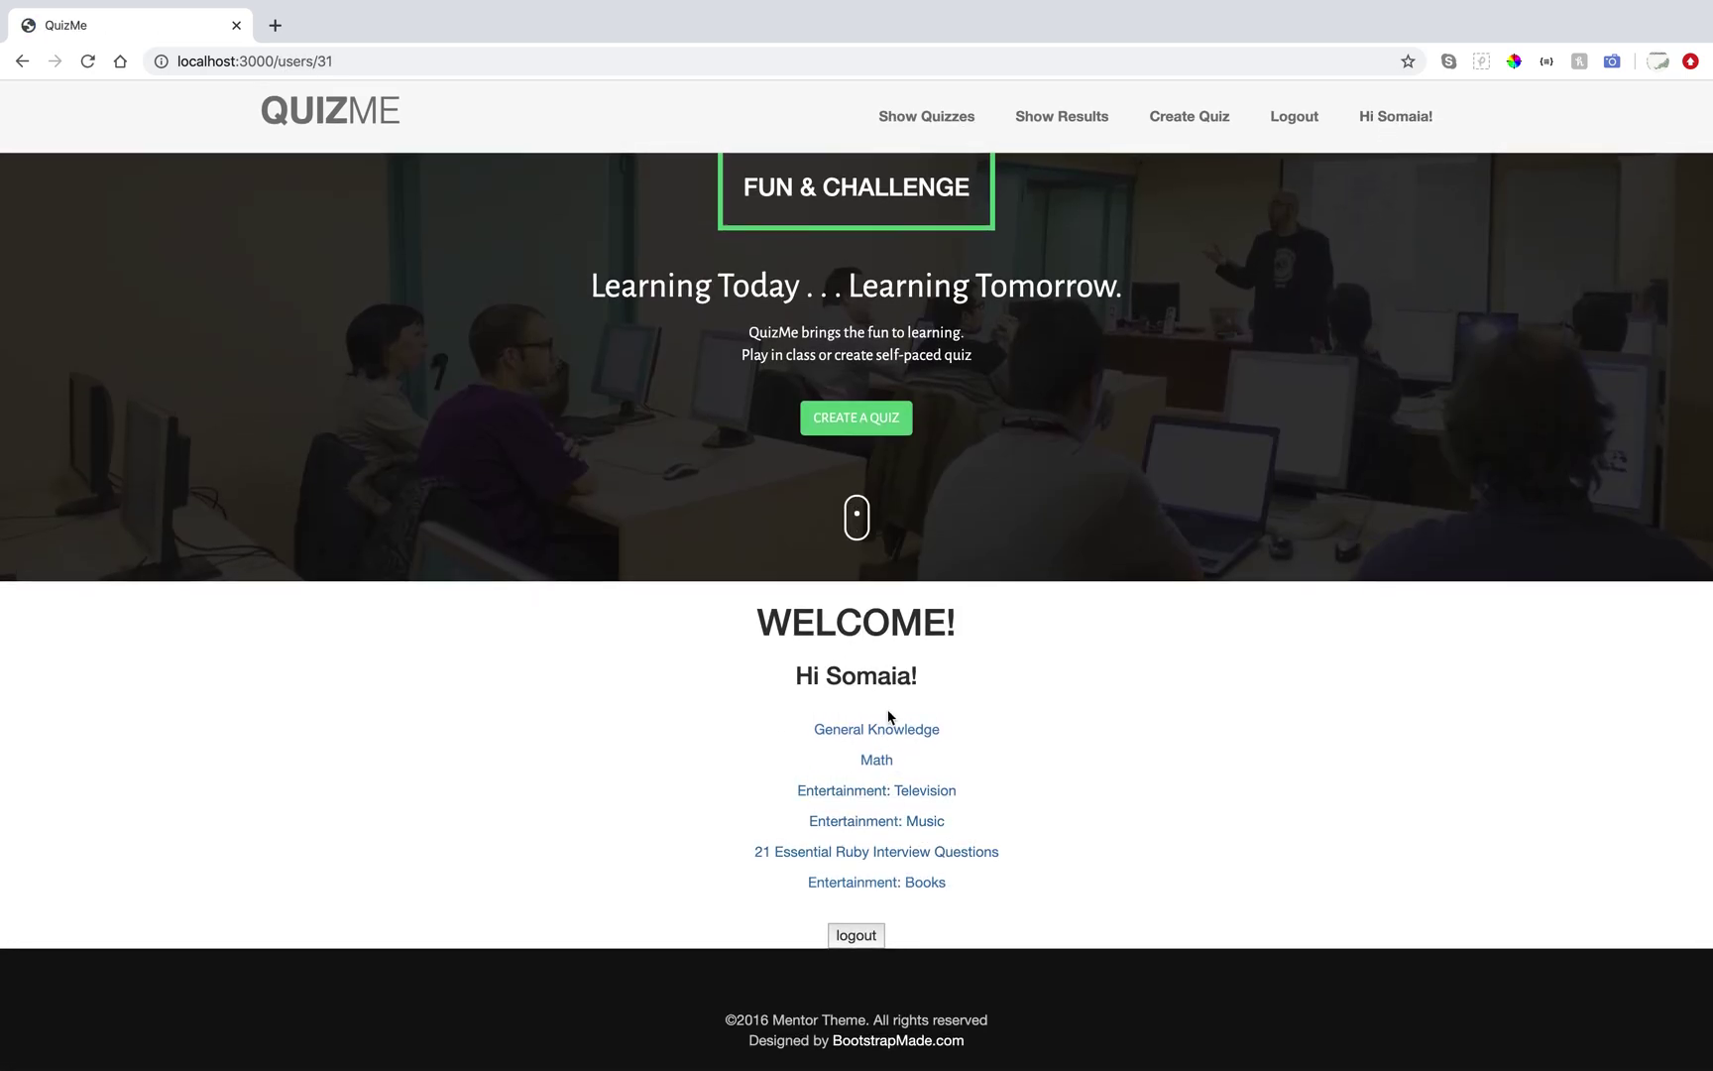
{"action": "left_click", "coordinate": [870, 792]}
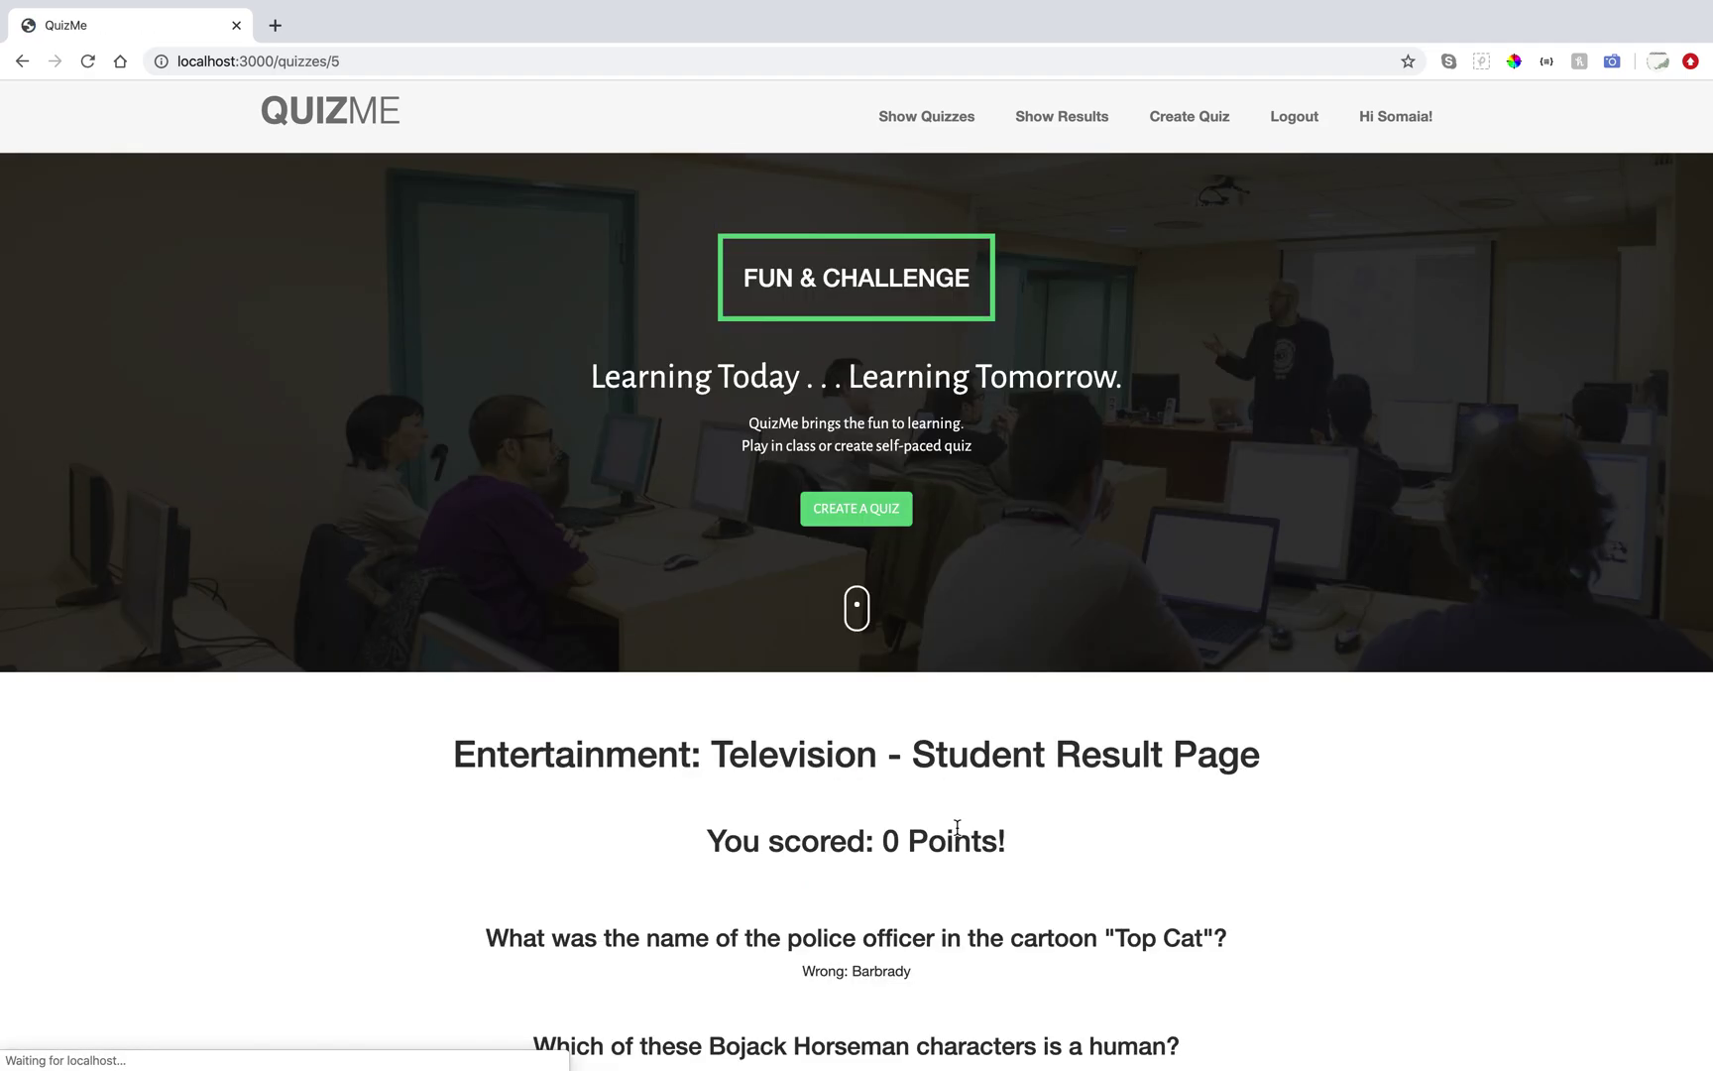
{"action": "scroll", "coordinate": [1052, 845], "scroll_direction": "down", "scroll_amount": 1}
{"action": "left_click_drag", "start_coordinate": [1008, 708], "coordinate": [708, 712]}
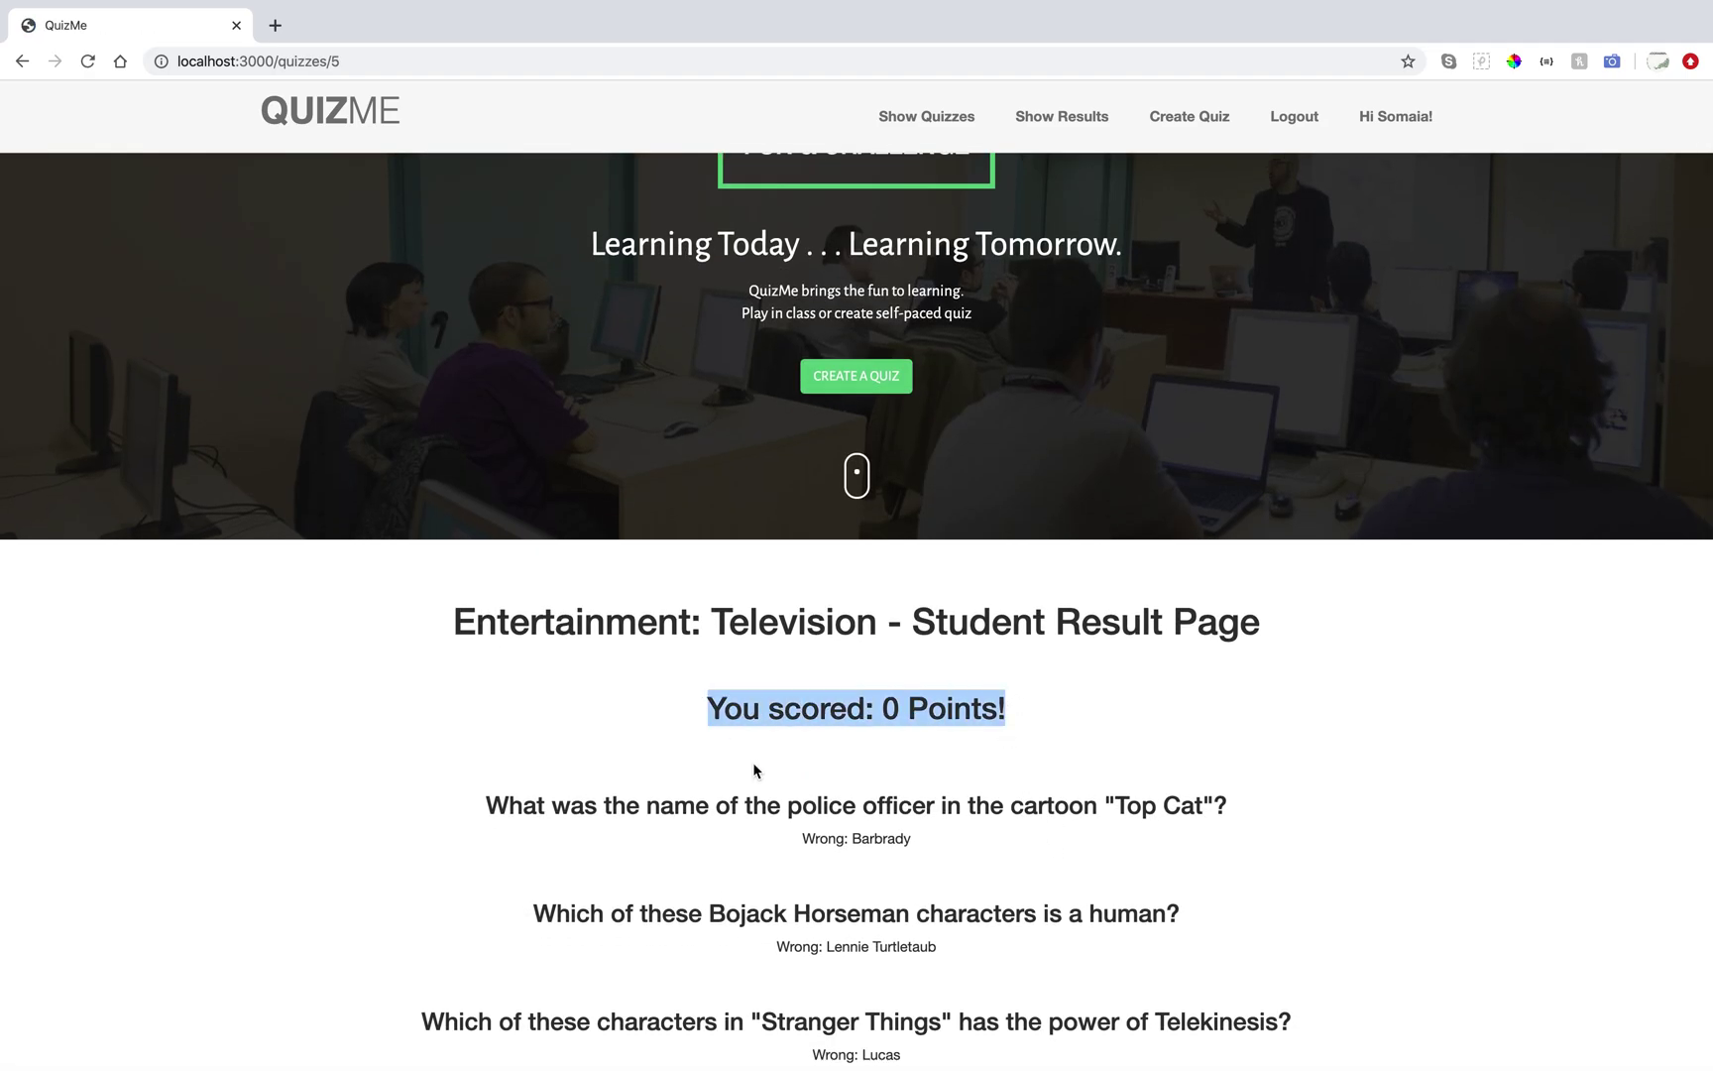
{"action": "scroll", "coordinate": [919, 853], "scroll_direction": "down", "scroll_amount": 4}
{"action": "scroll", "coordinate": [919, 853], "scroll_direction": "down", "scroll_amount": 1}
{"action": "left_click_drag", "start_coordinate": [910, 436], "coordinate": [799, 434]}
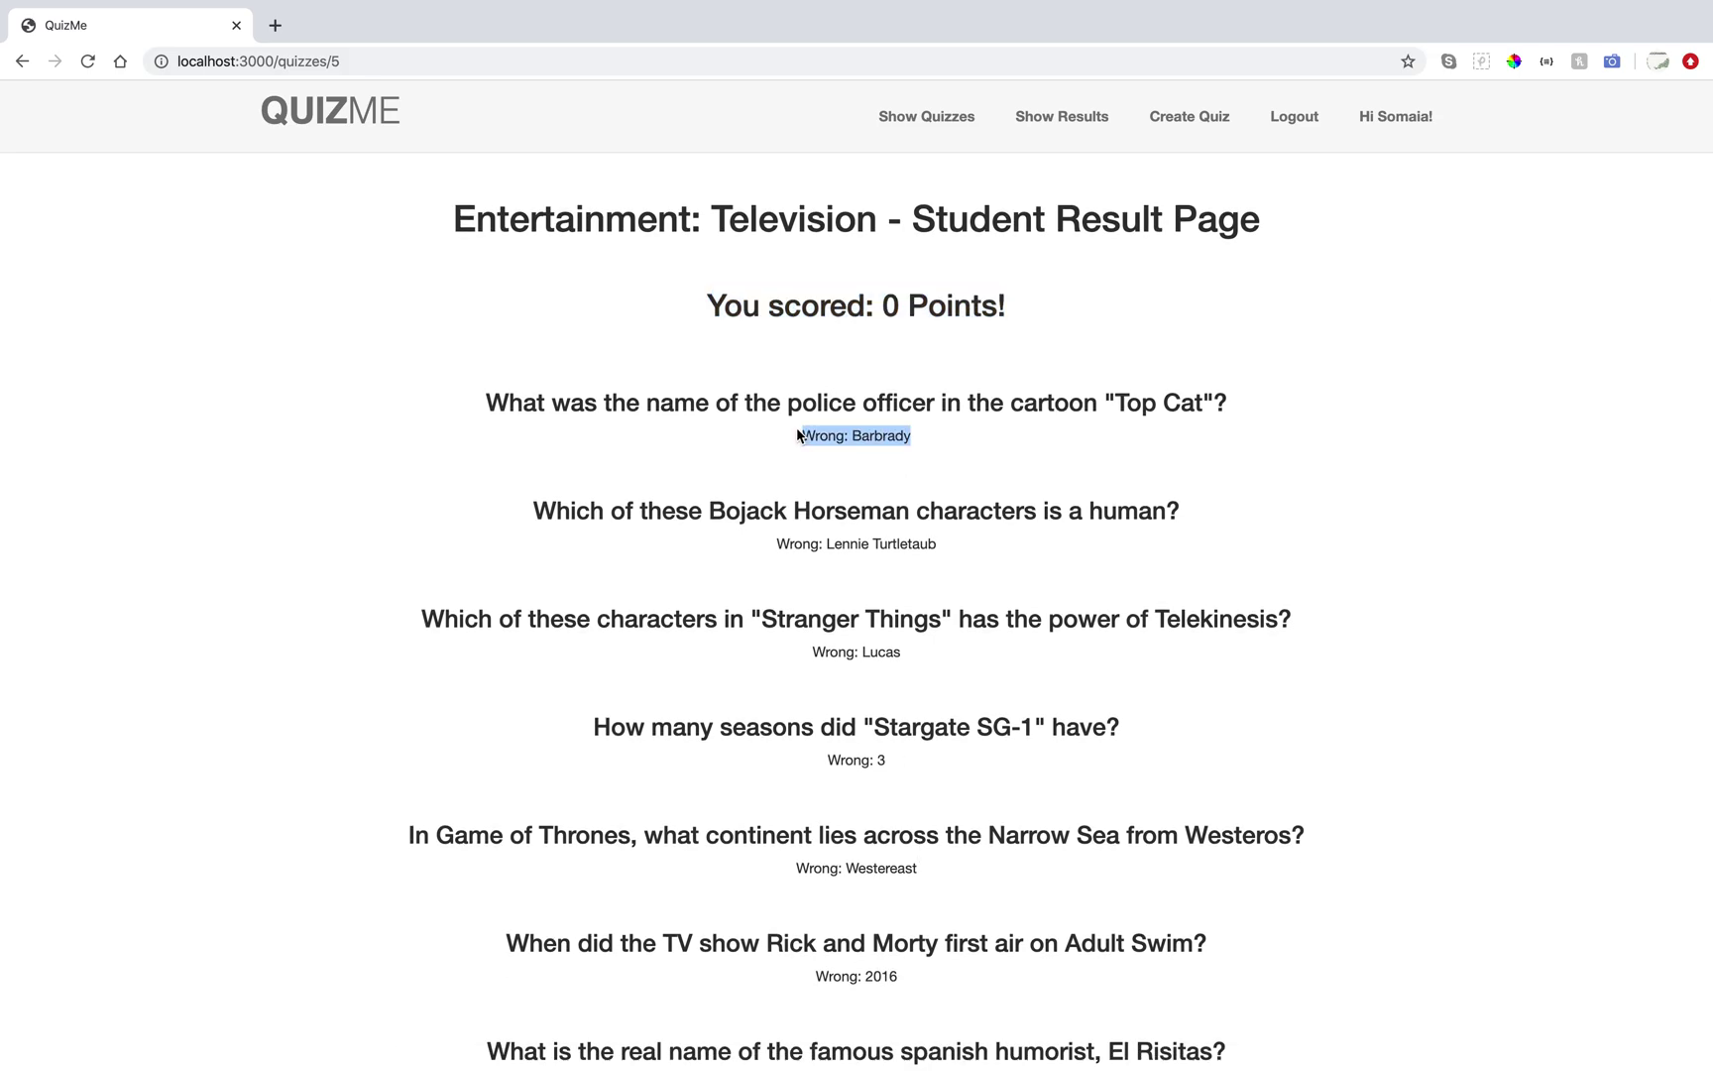
{"action": "left_click_drag", "start_coordinate": [823, 544], "coordinate": [790, 536]}
{"action": "scroll", "coordinate": [919, 594], "scroll_direction": "down", "scroll_amount": 2}
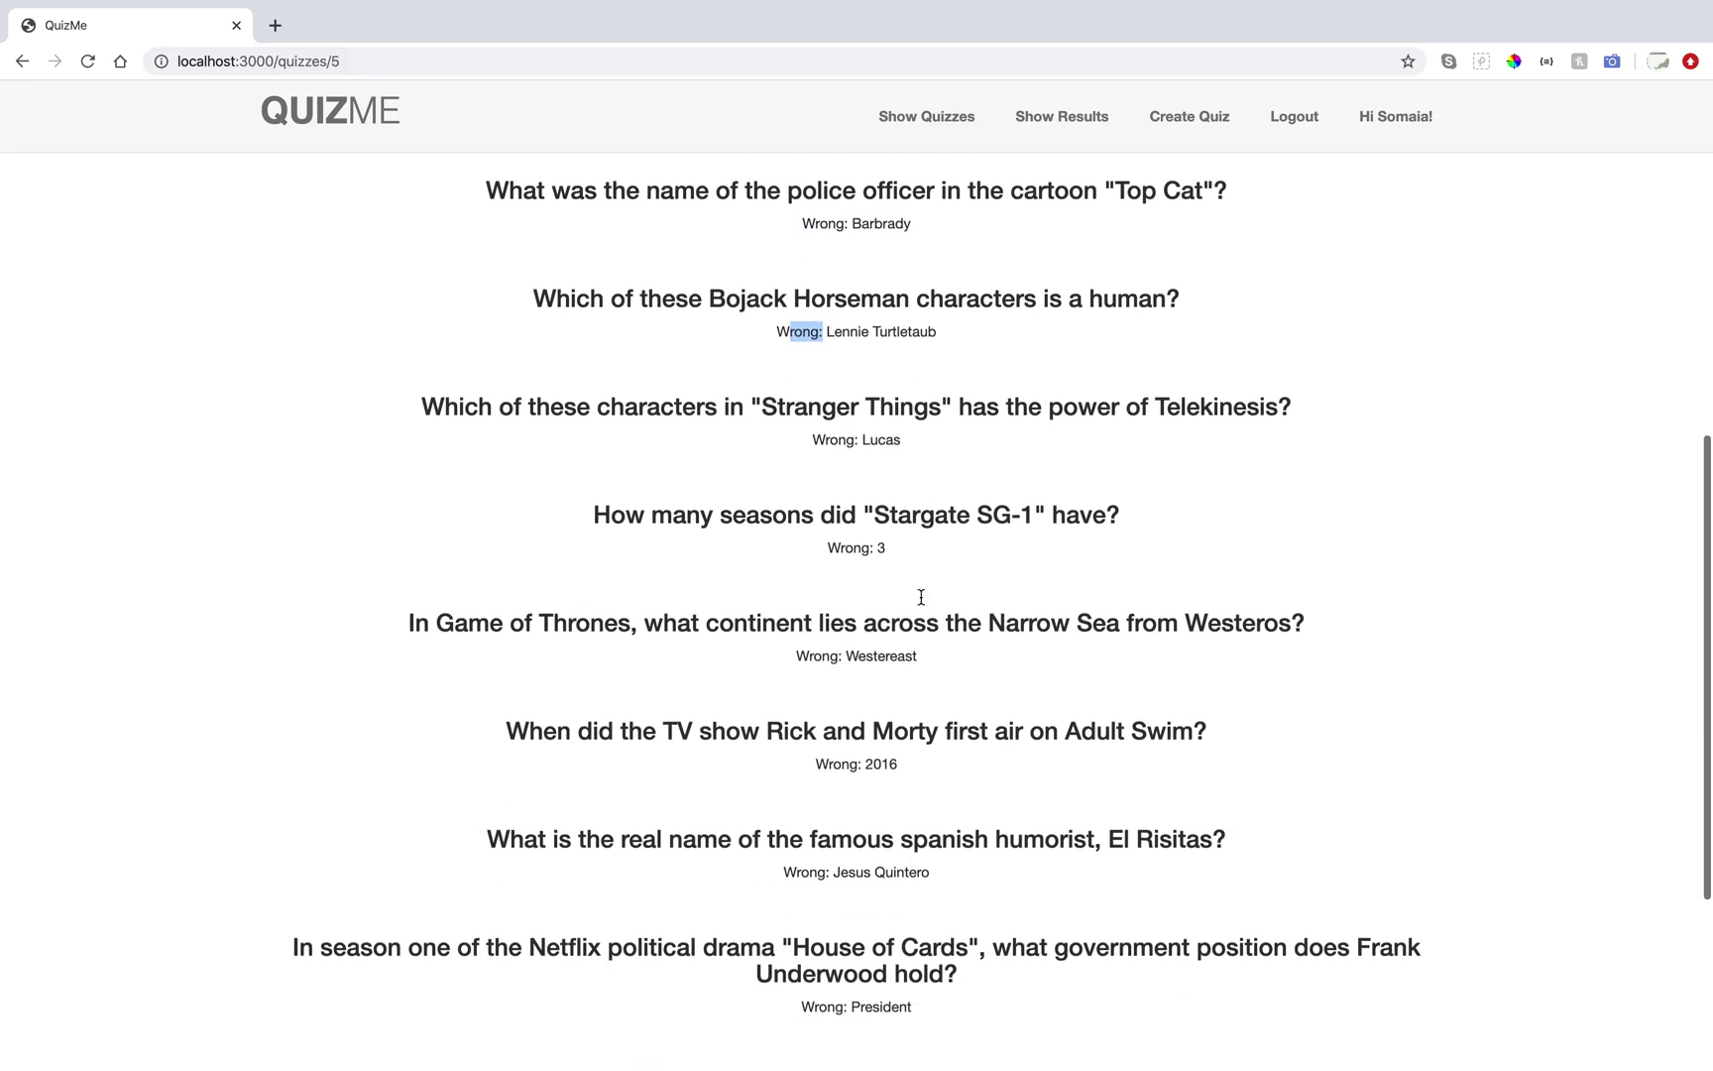
{"action": "scroll", "coordinate": [921, 593], "scroll_direction": "up", "scroll_amount": 7}
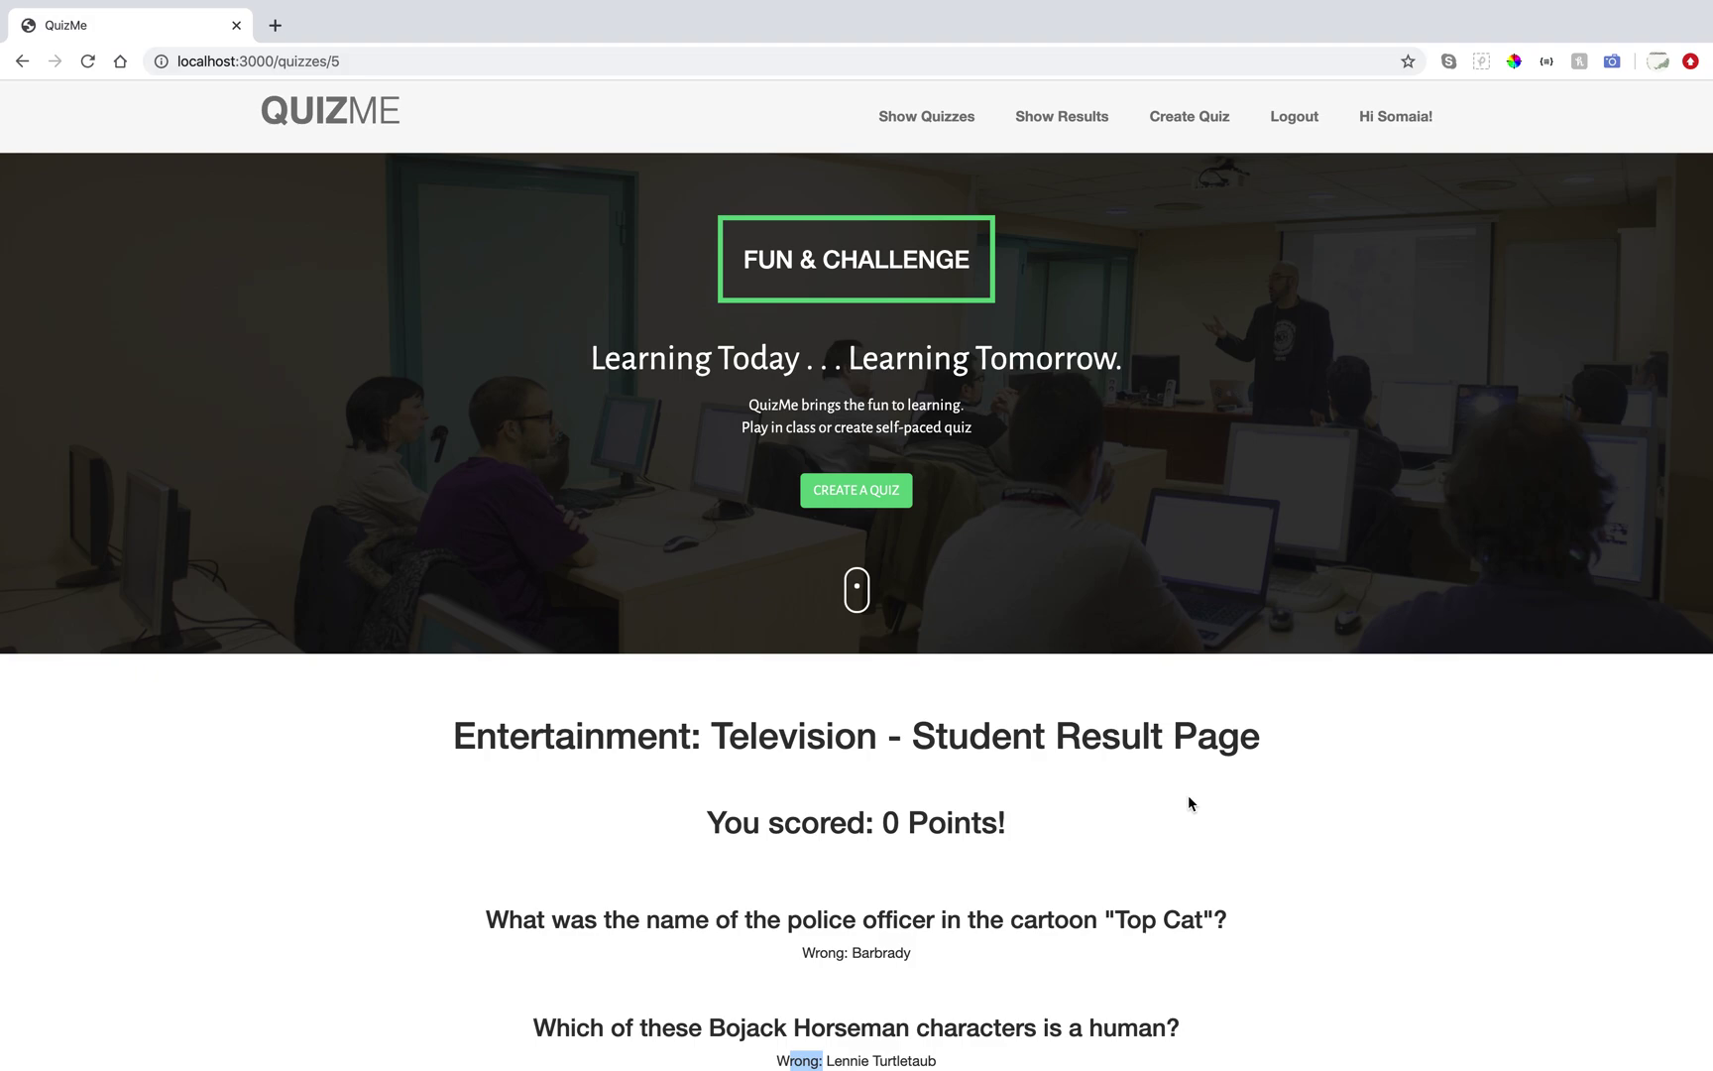
{"action": "scroll", "coordinate": [1190, 803], "scroll_direction": "down", "scroll_amount": 8}
{"action": "scroll", "coordinate": [1189, 803], "scroll_direction": "down", "scroll_amount": 2}
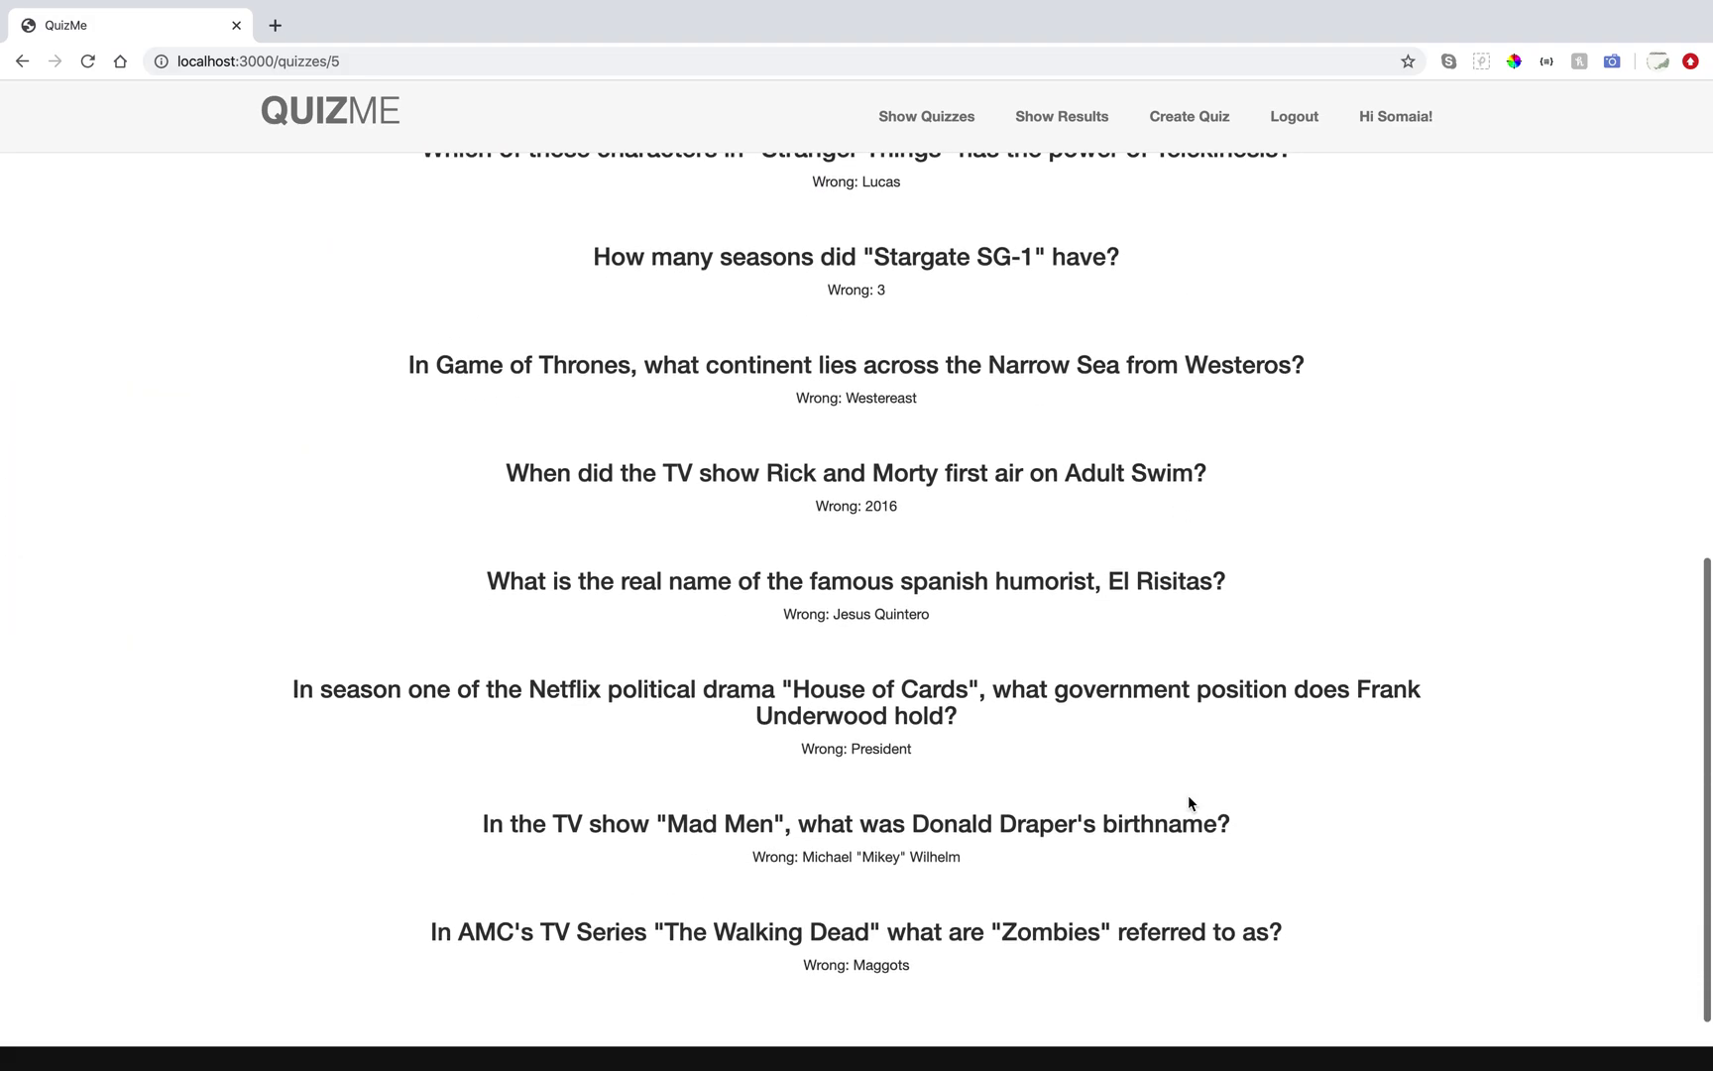
{"action": "scroll", "coordinate": [1189, 798], "scroll_direction": "up", "scroll_amount": 10}
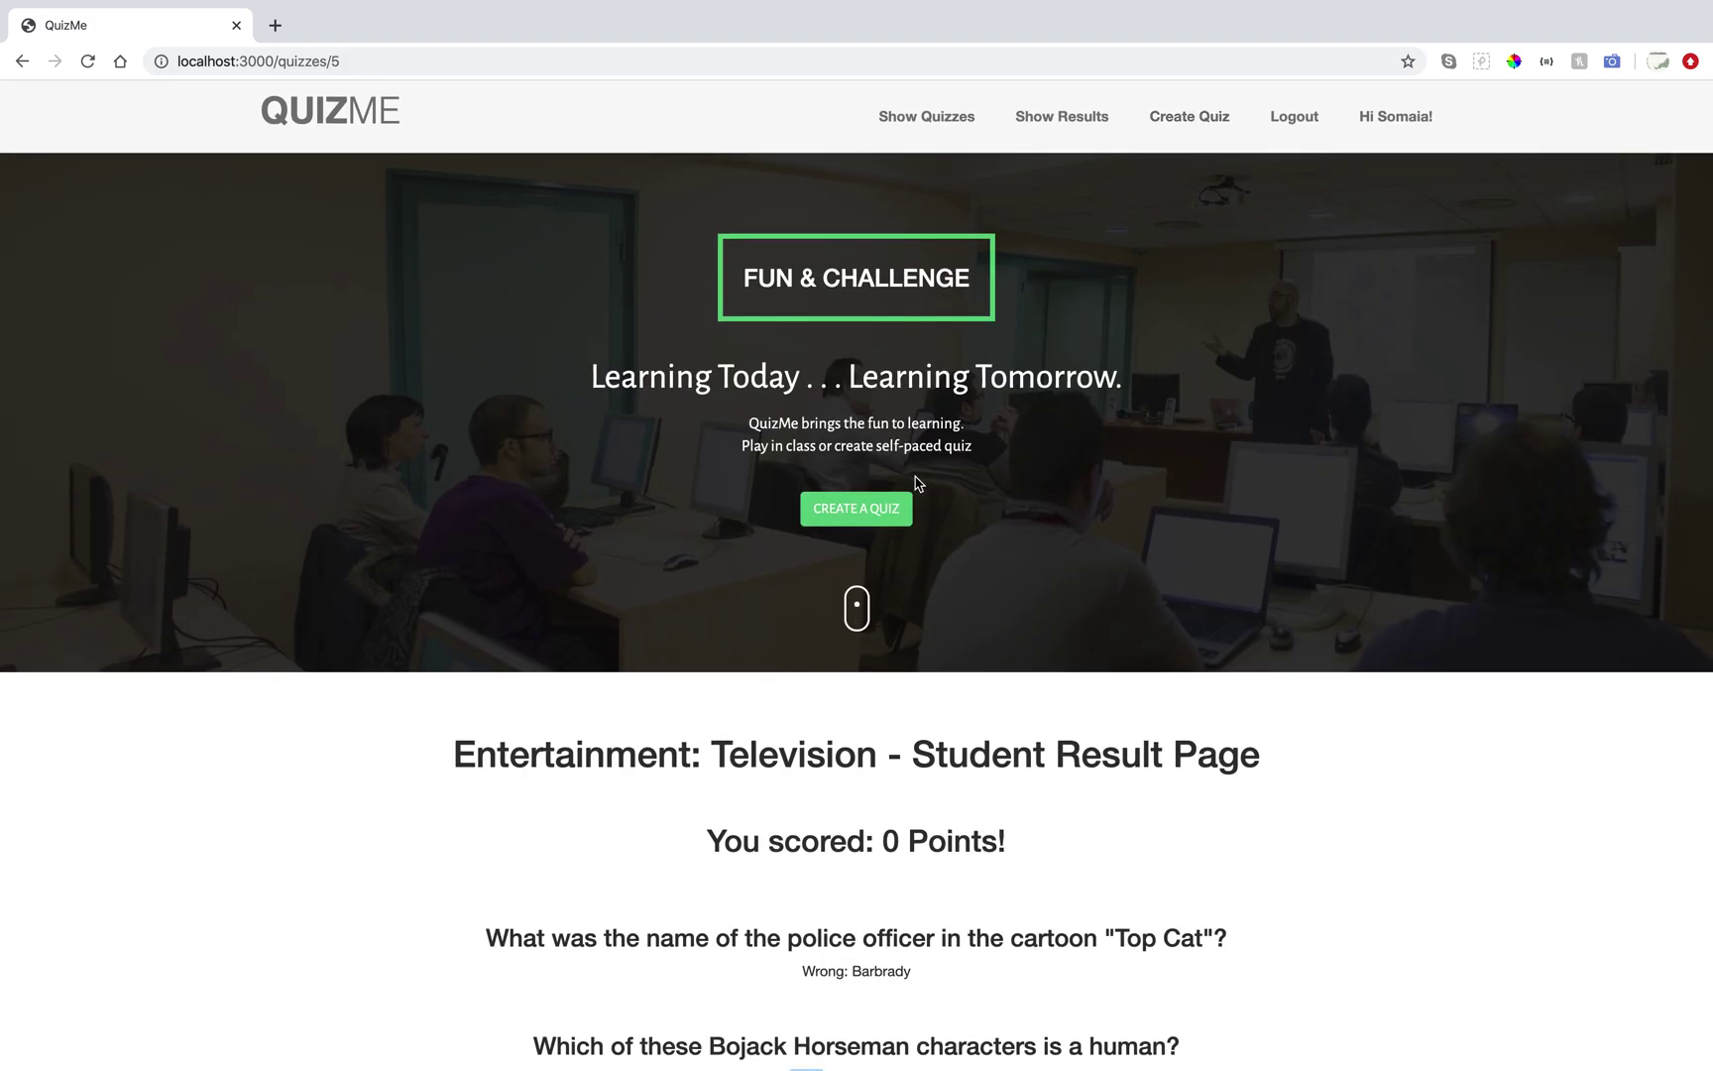
Open the 21 Essential Ruby Interview Questions results, highlighting 10 Points, Wrong: False and Right: d.
{"action": "left_click", "coordinate": [1398, 119]}
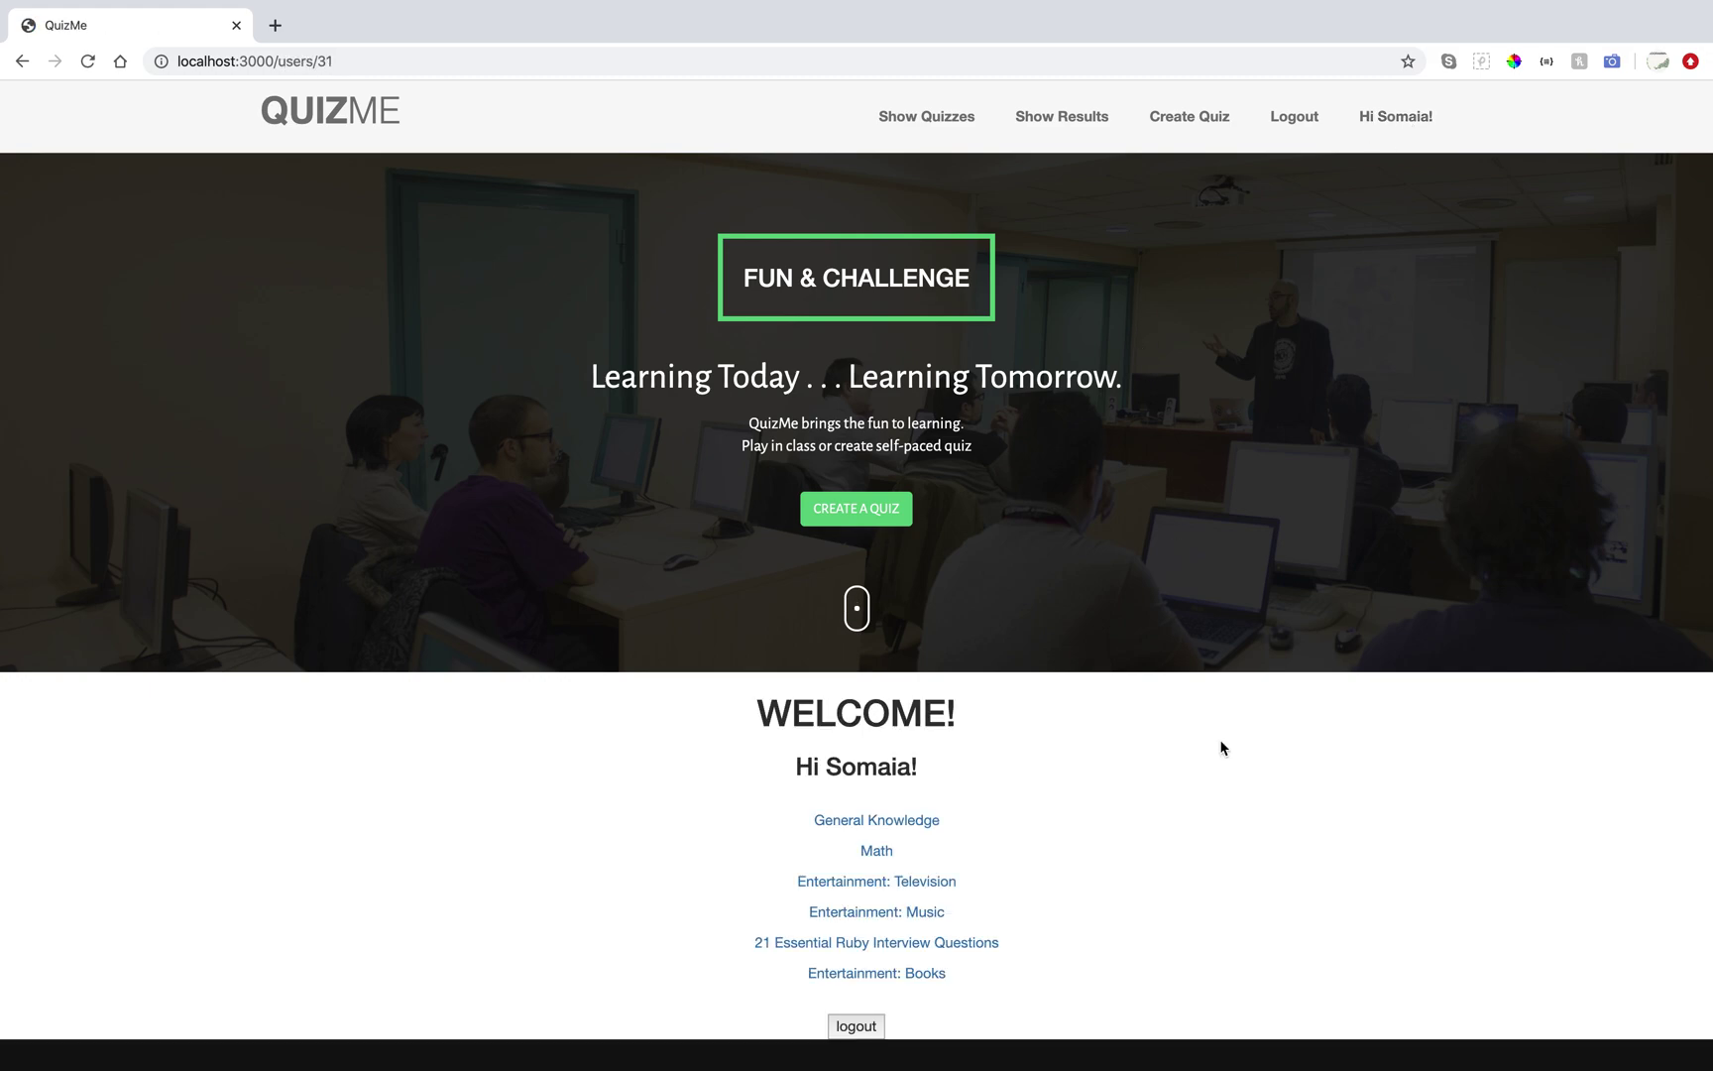
{"action": "scroll", "coordinate": [1091, 783], "scroll_direction": "down", "scroll_amount": 1}
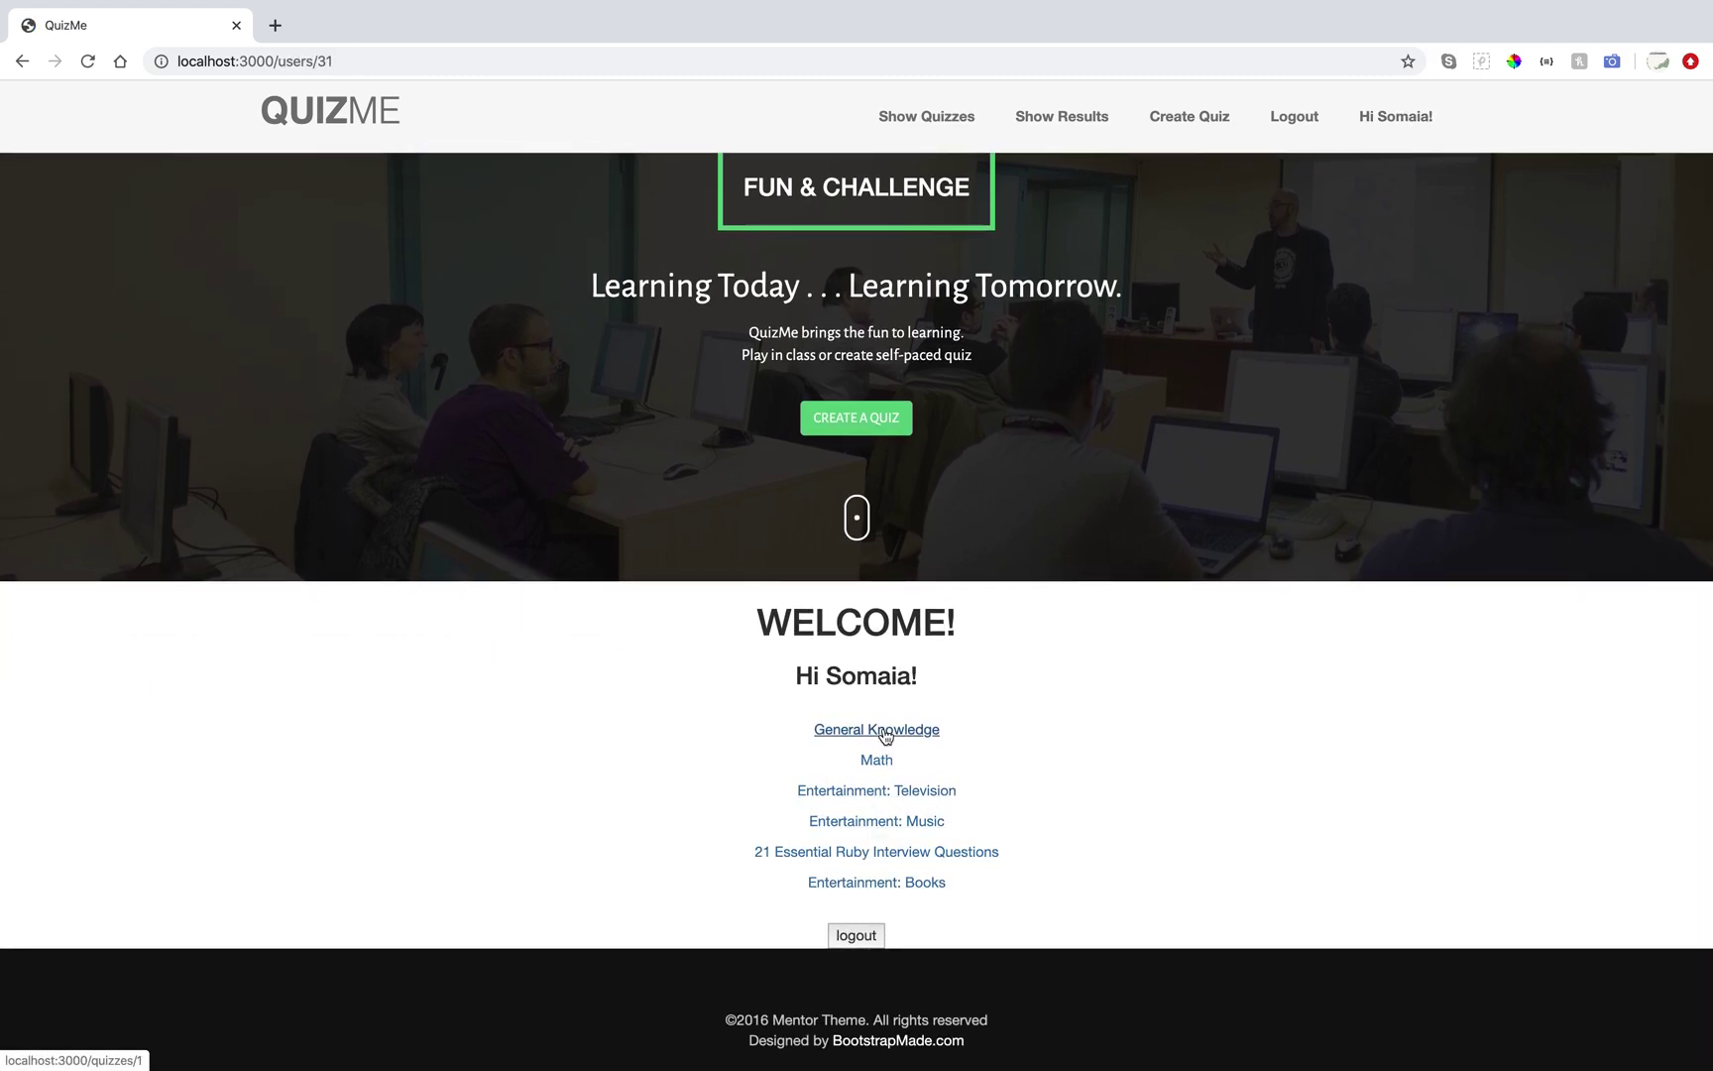
{"action": "left_click", "coordinate": [879, 859]}
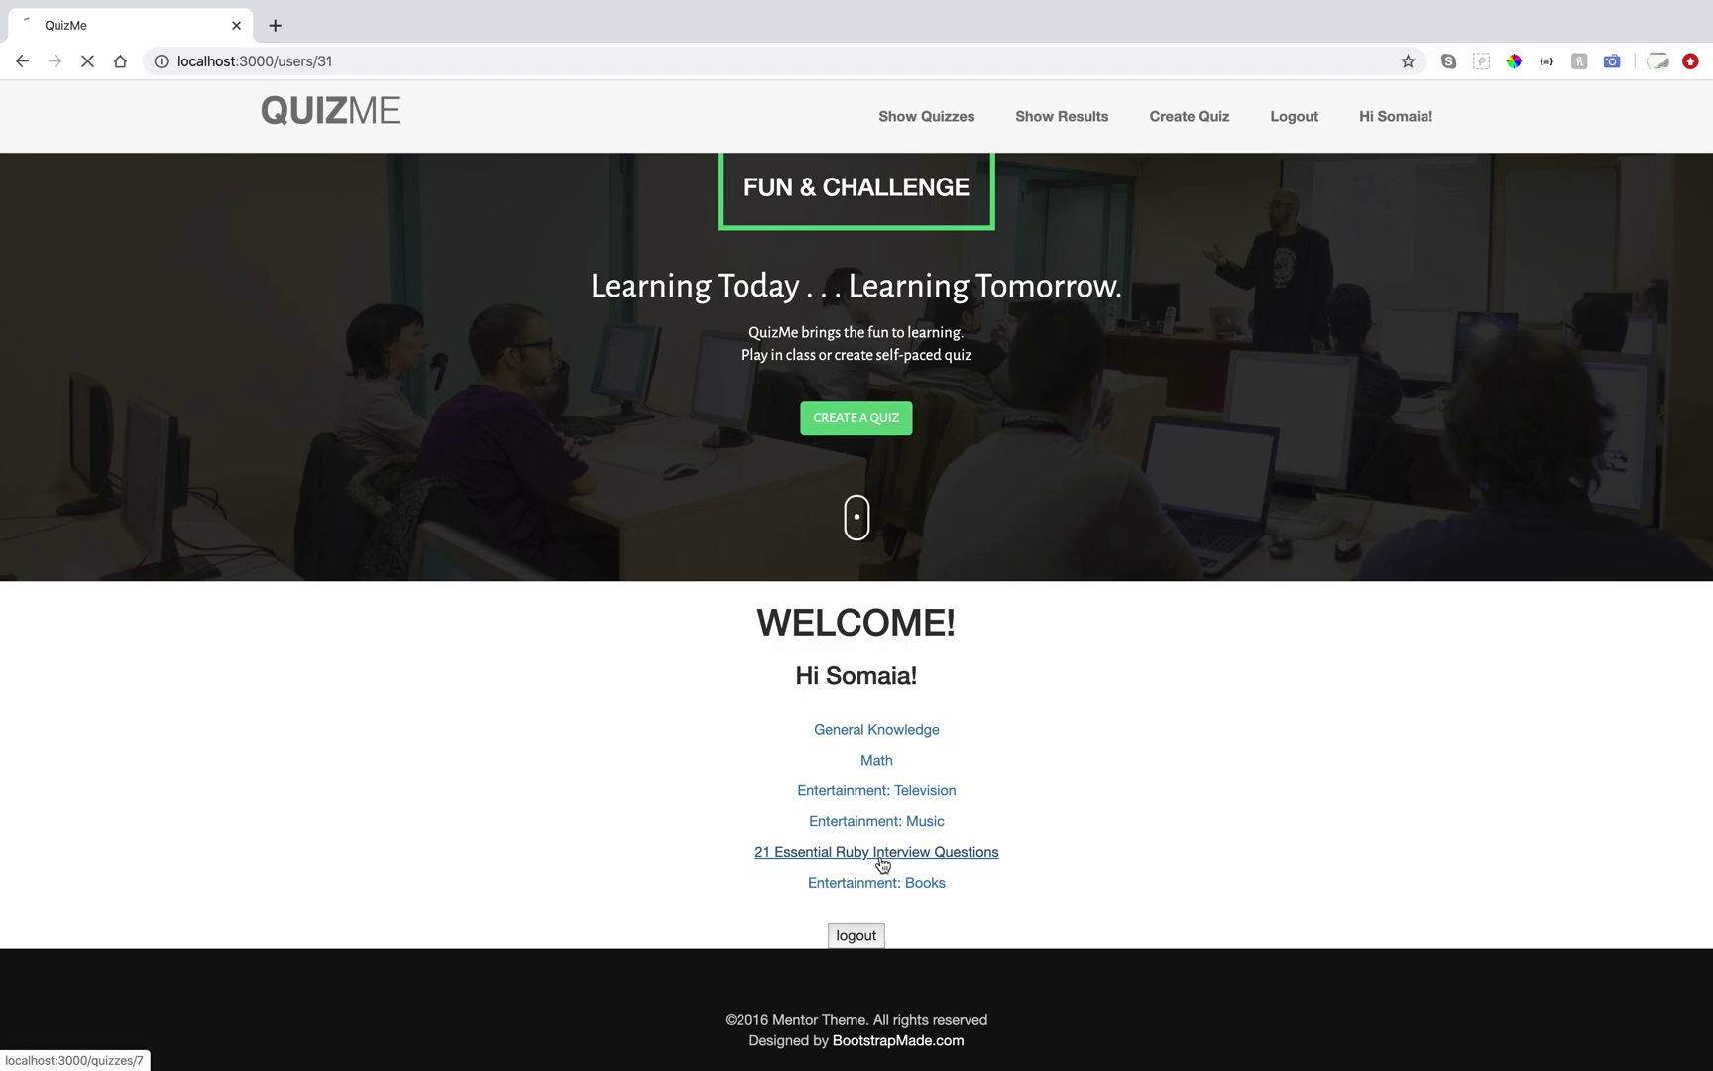
{"action": "scroll", "coordinate": [983, 831], "scroll_direction": "down", "scroll_amount": 3}
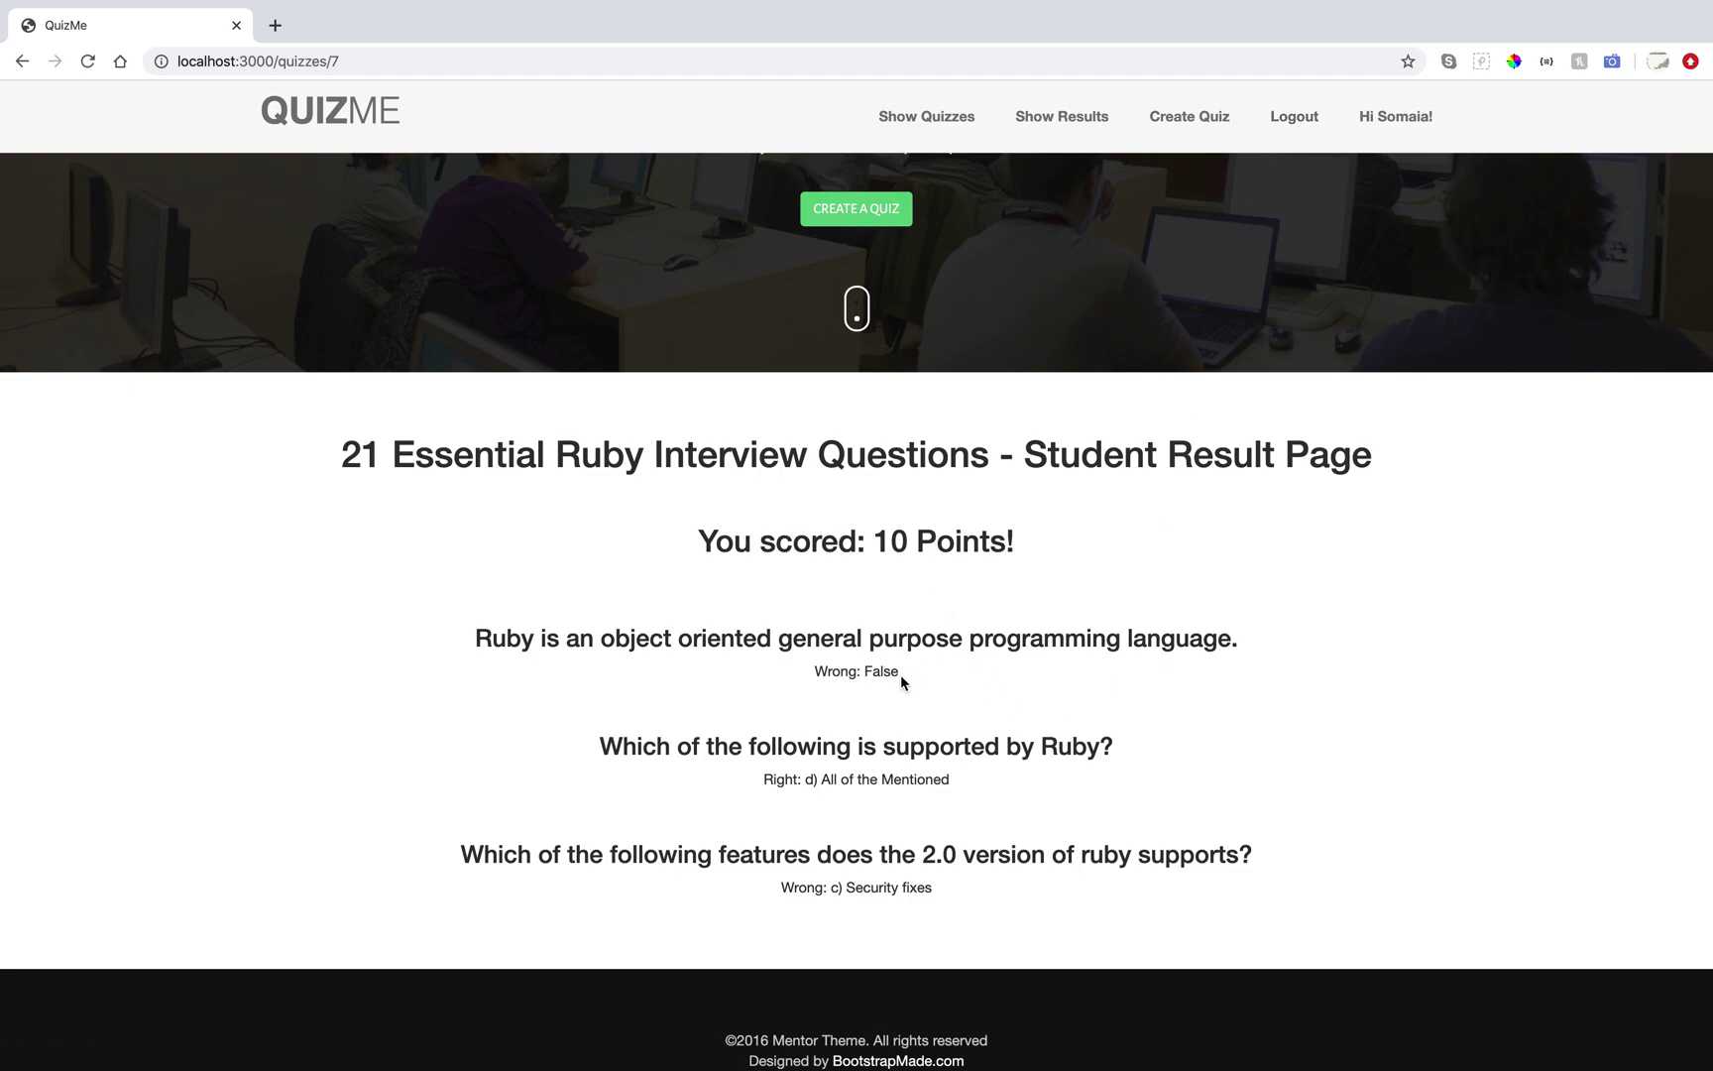
{"action": "left_click_drag", "start_coordinate": [901, 674], "coordinate": [818, 678]}
{"action": "left_click_drag", "start_coordinate": [1012, 560], "coordinate": [776, 536]}
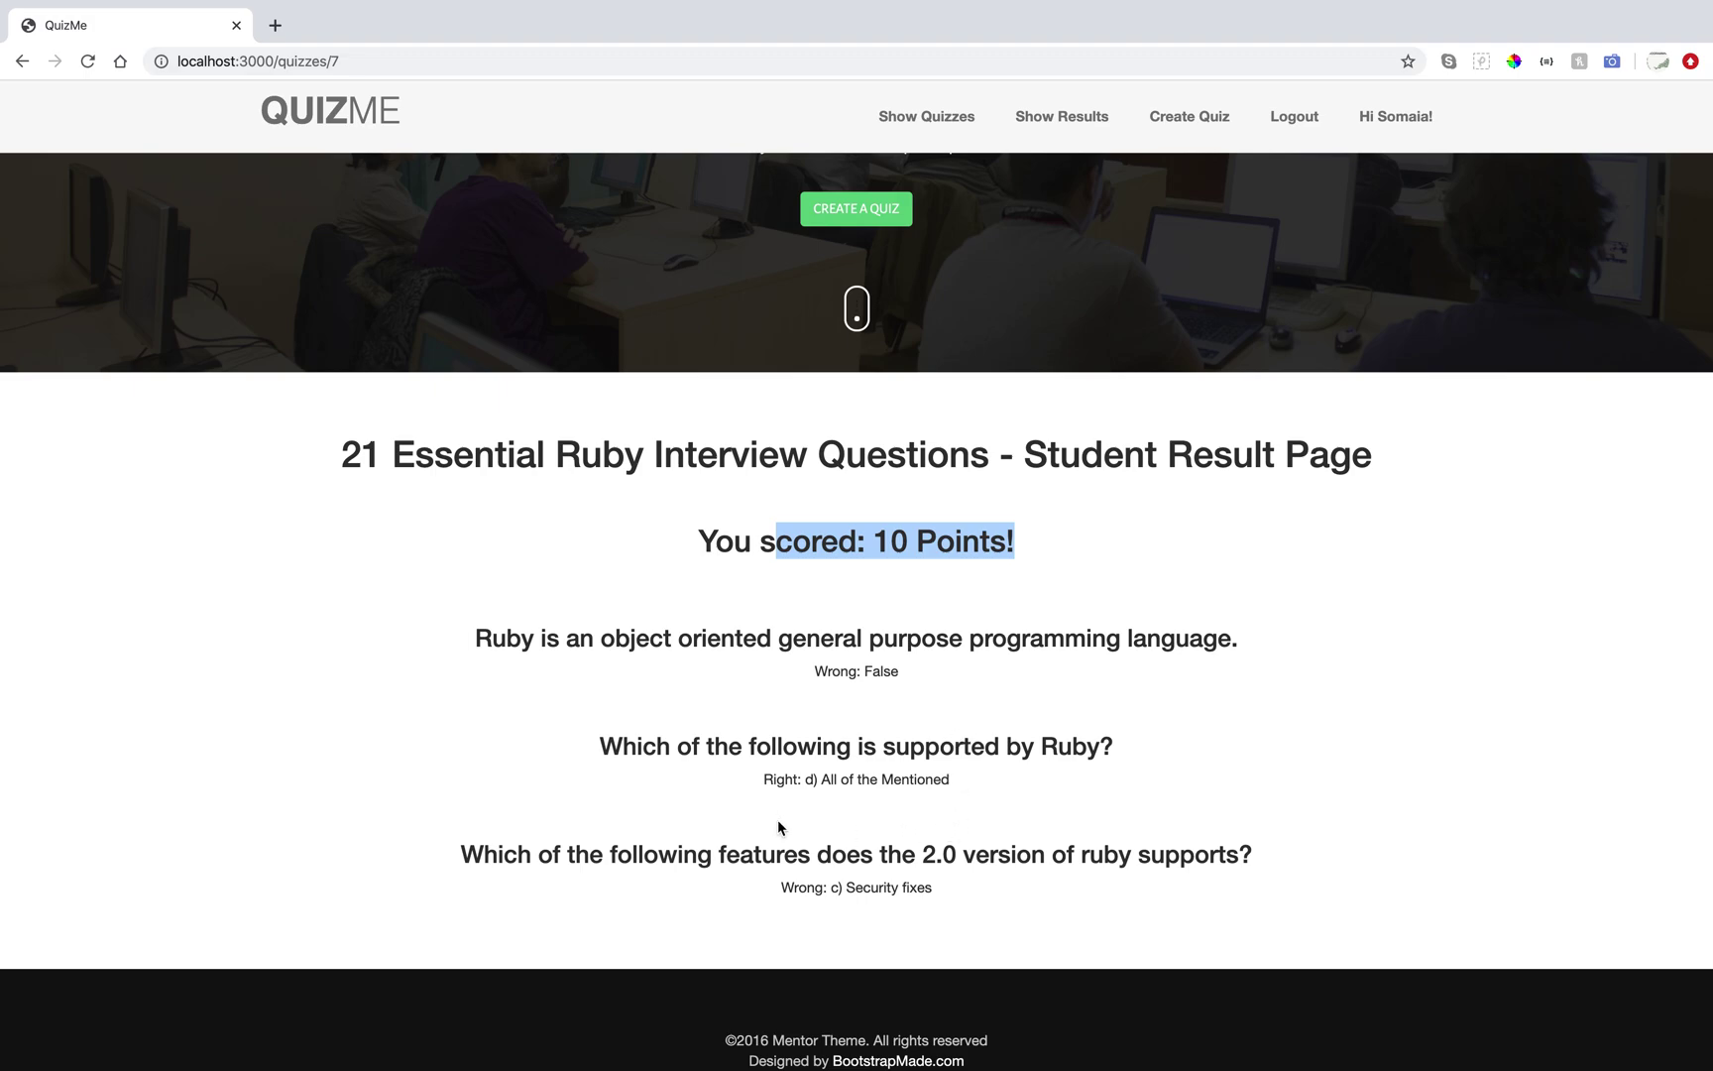
{"action": "left_click_drag", "start_coordinate": [752, 781], "coordinate": [814, 781]}
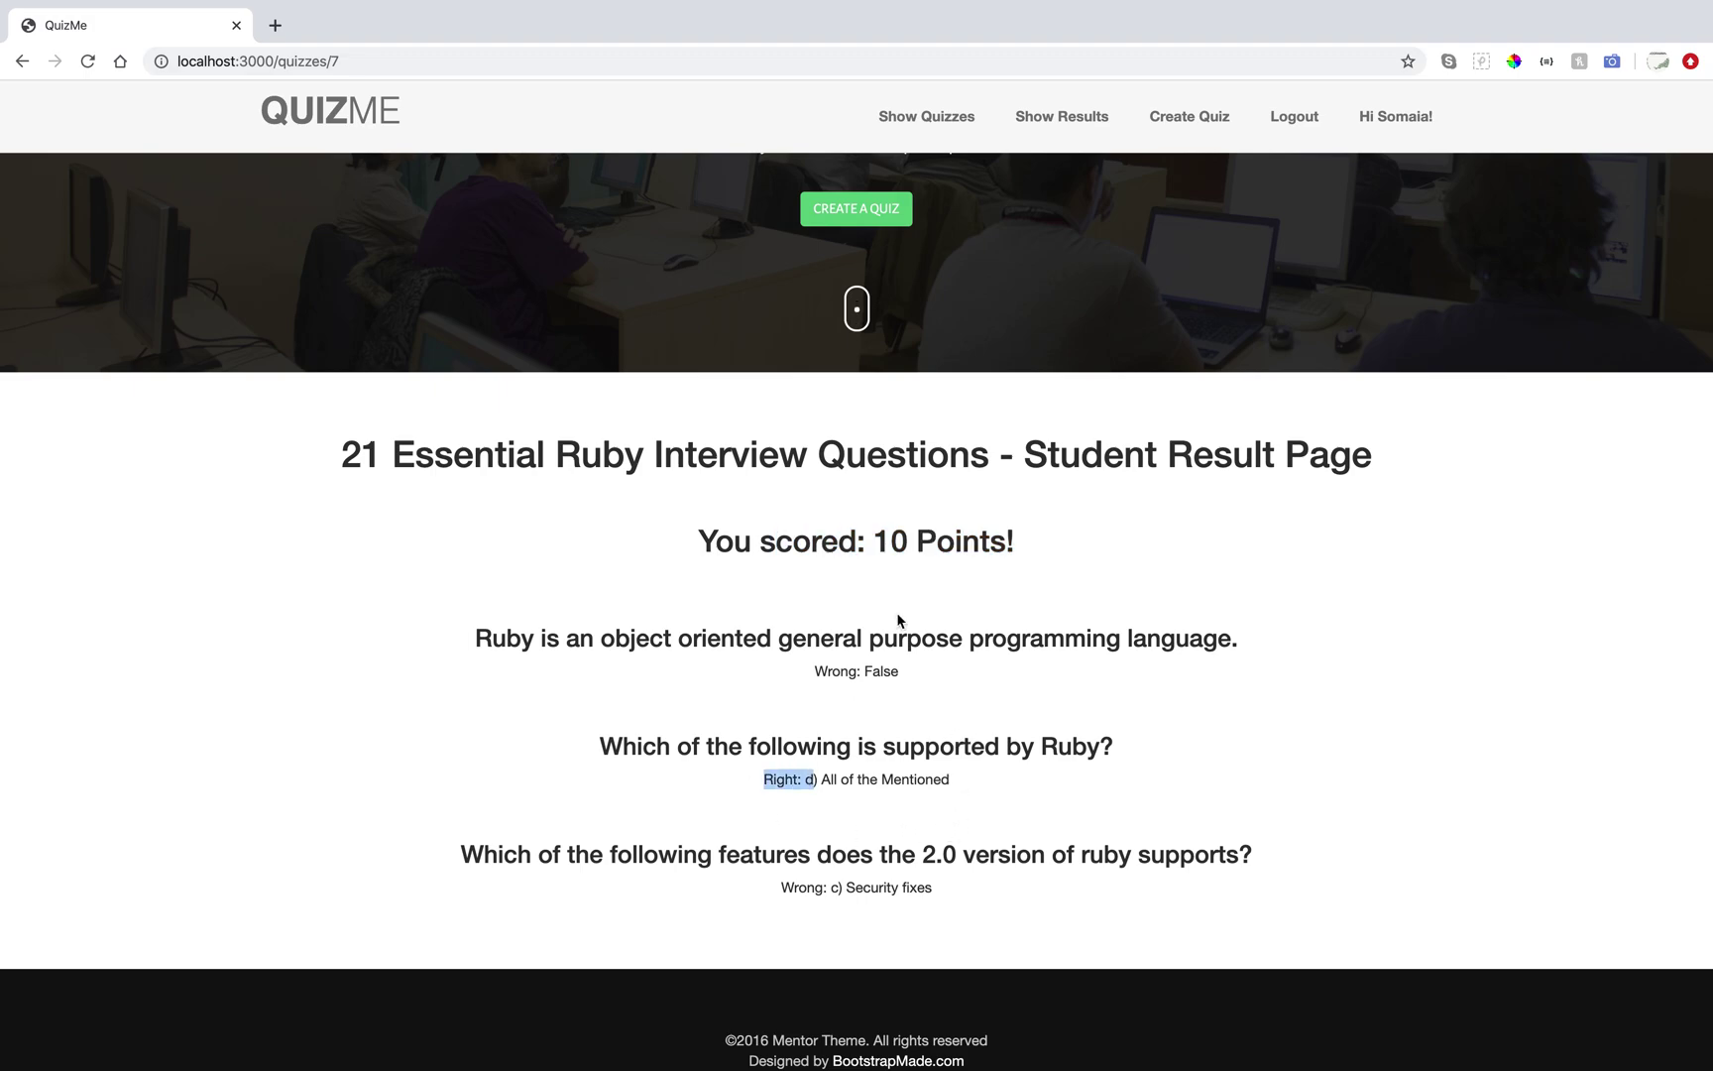
{"action": "left_click", "coordinate": [1192, 115]}
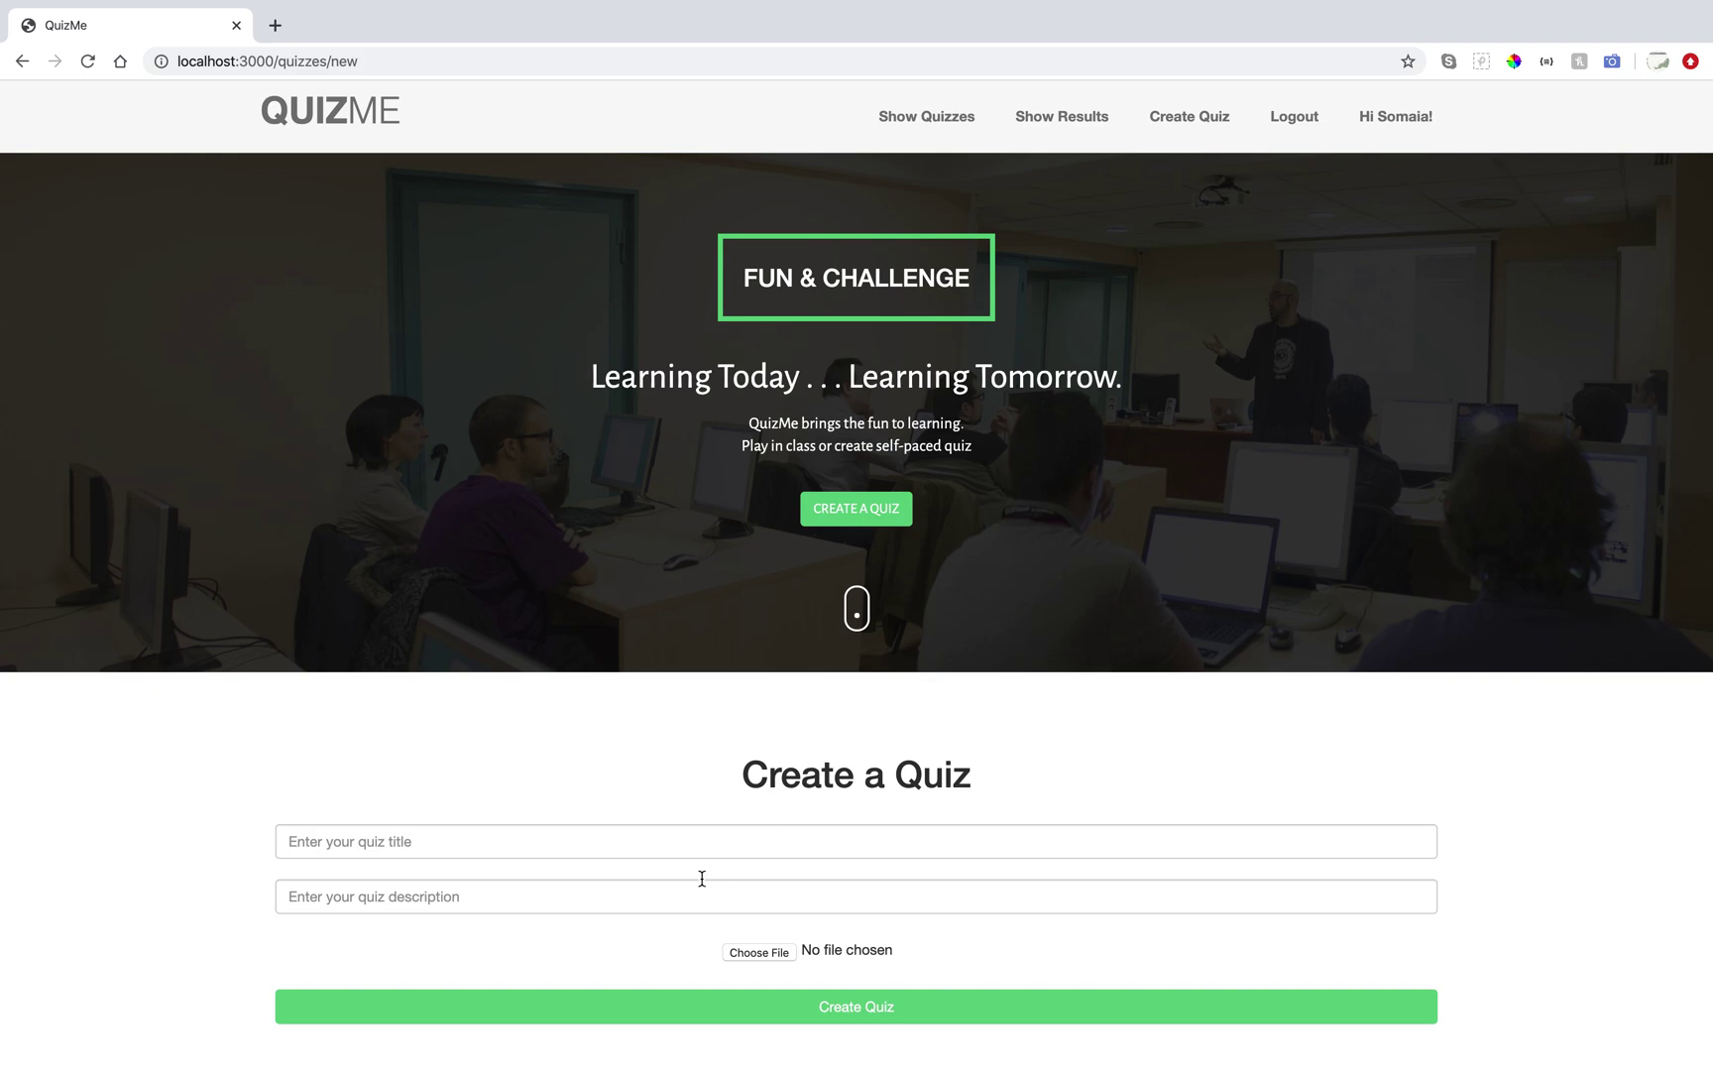
Create the quiz 'Math' with description 'basic math quiz' and image rails_routes.png.
{"action": "left_click", "coordinate": [688, 850]}
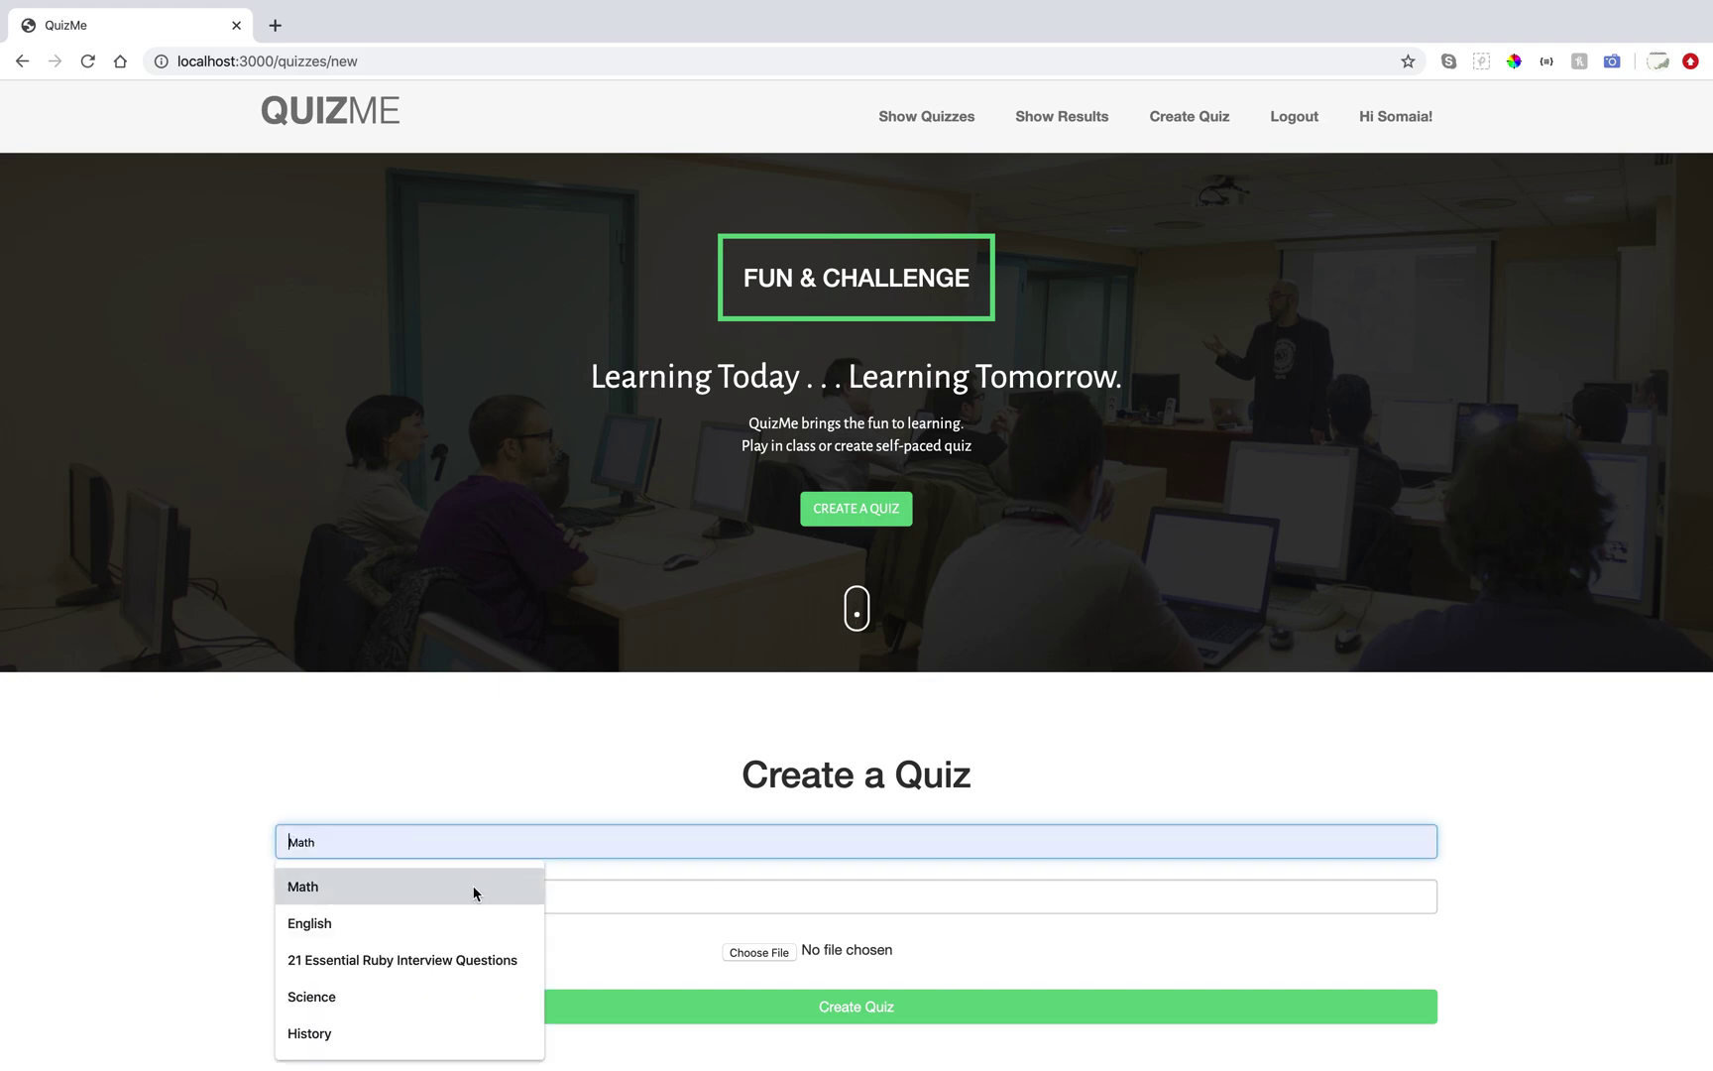
{"action": "left_click", "coordinate": [474, 889]}
{"action": "left_click", "coordinate": [447, 897]}
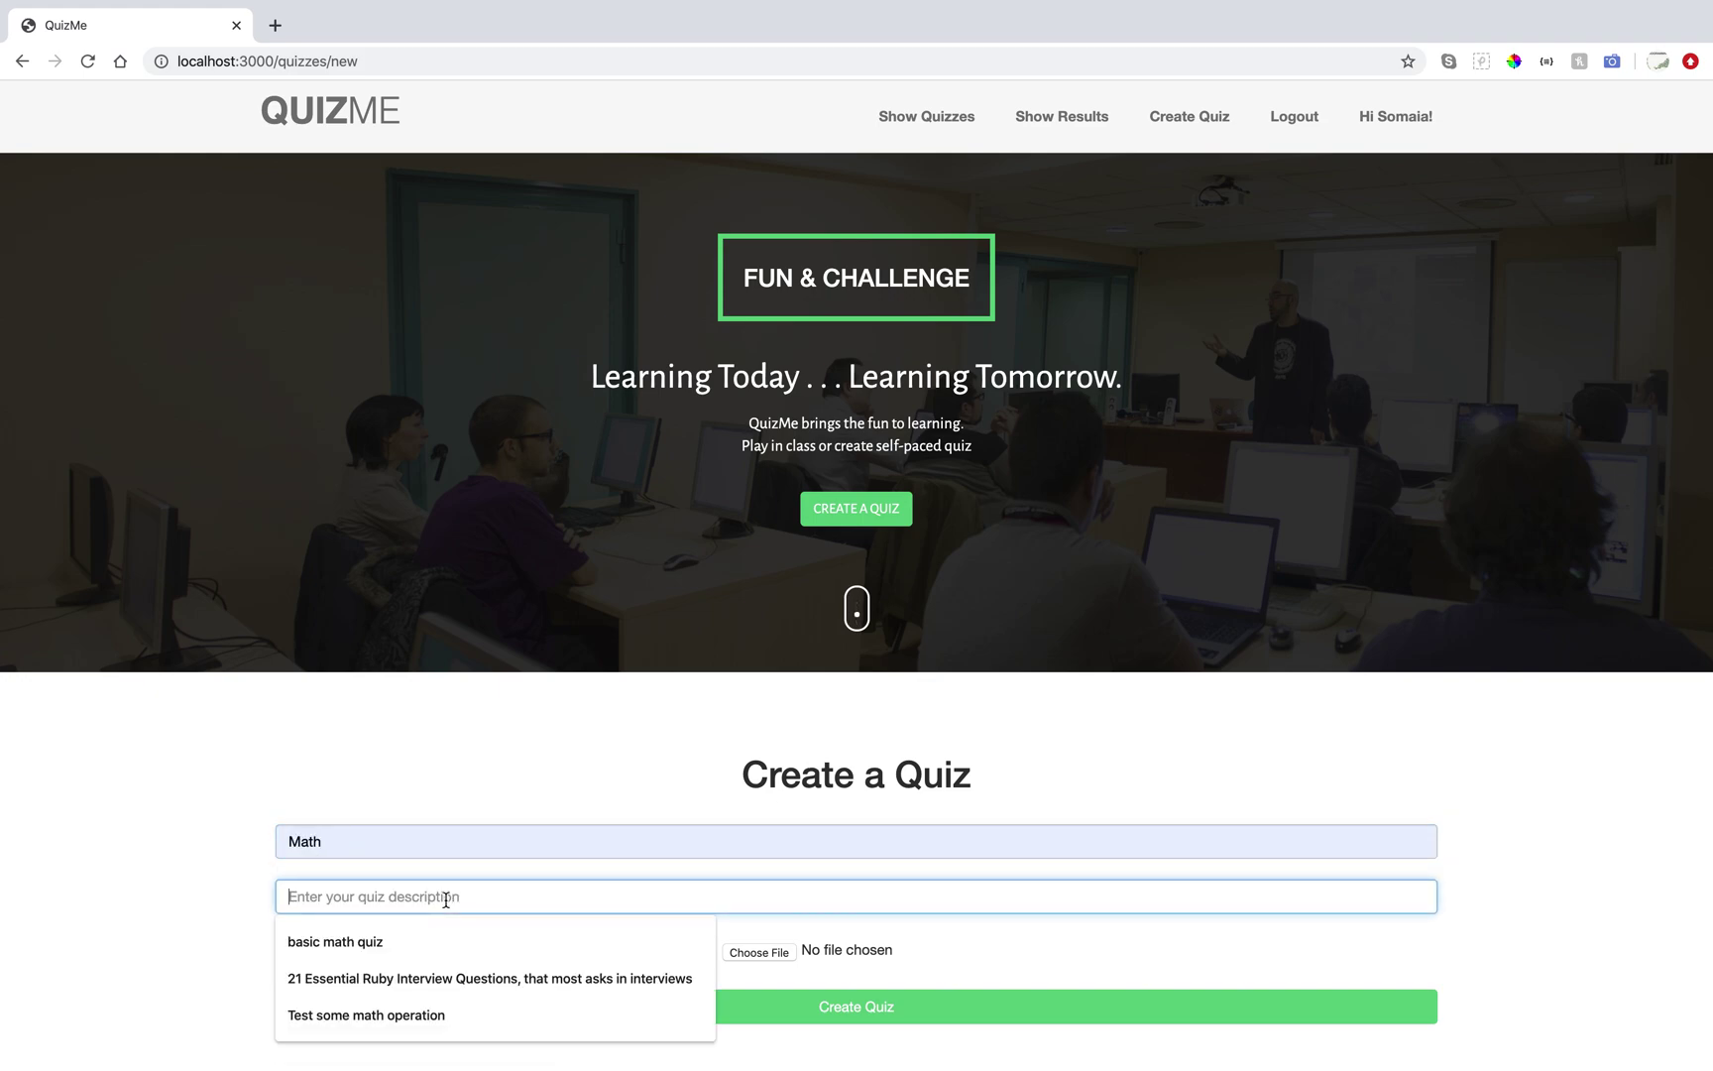
{"action": "left_click", "coordinate": [409, 942]}
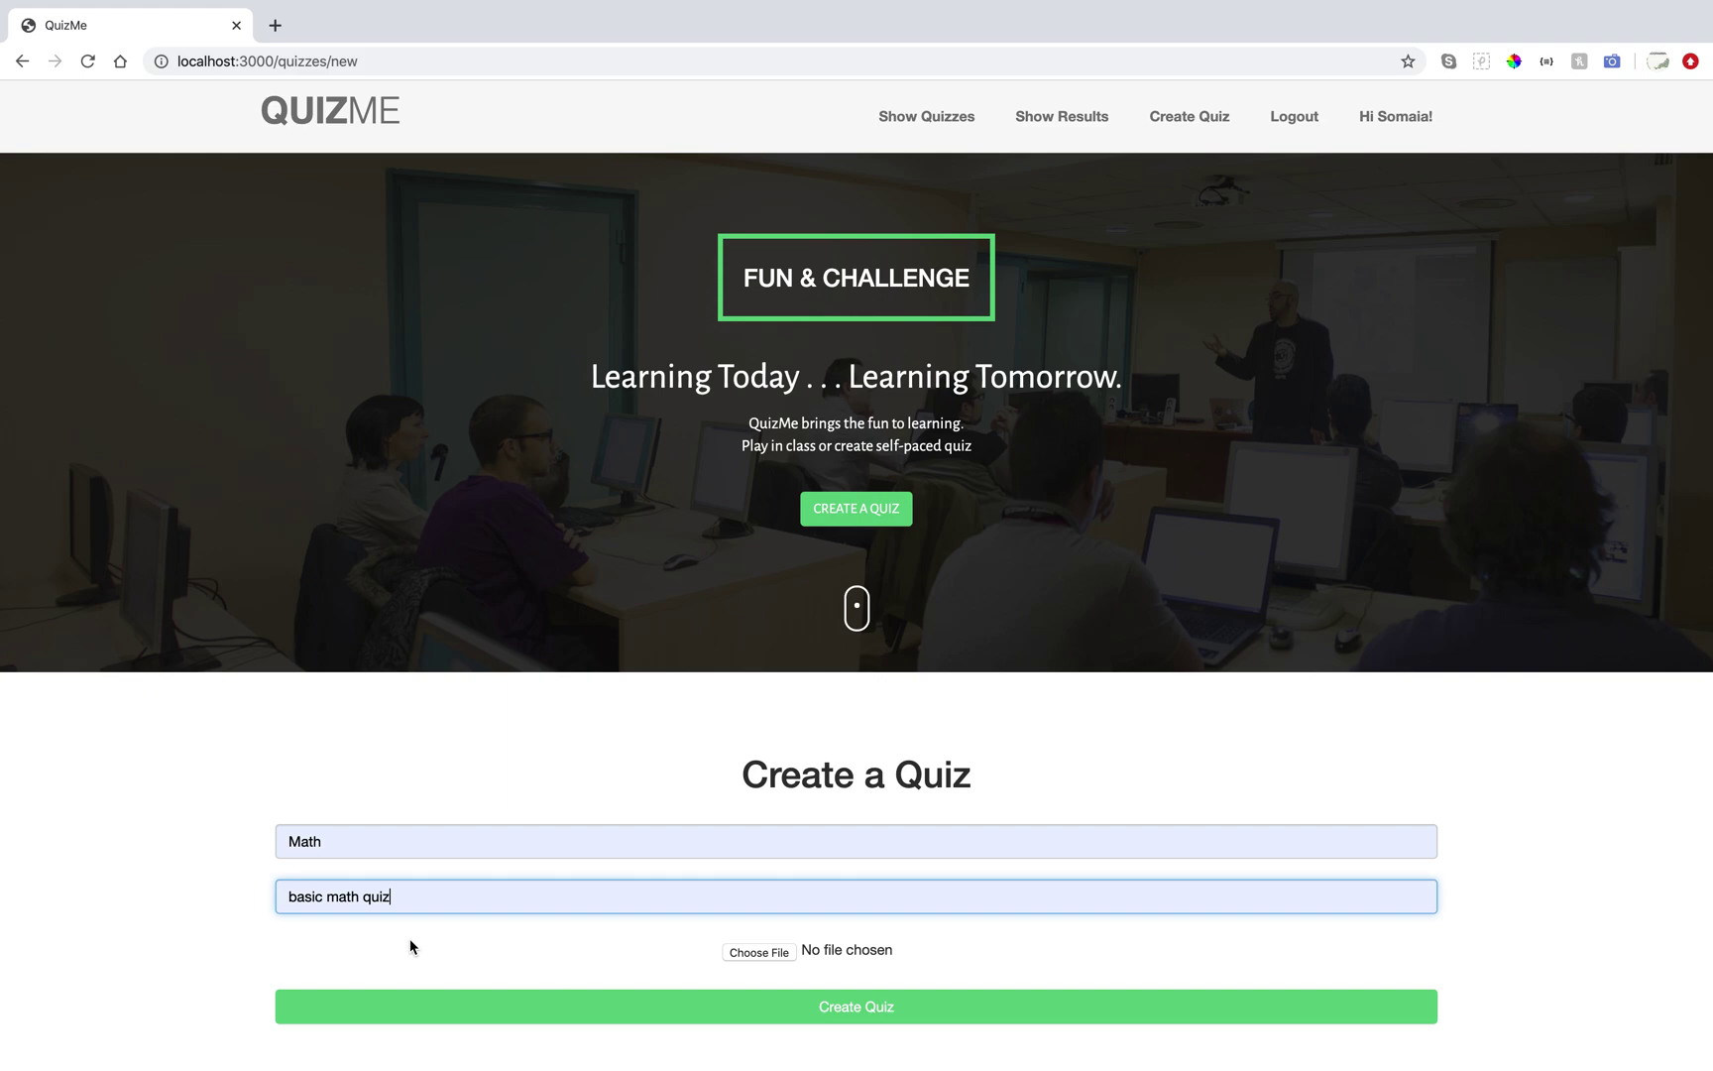
{"action": "left_click", "coordinate": [769, 954]}
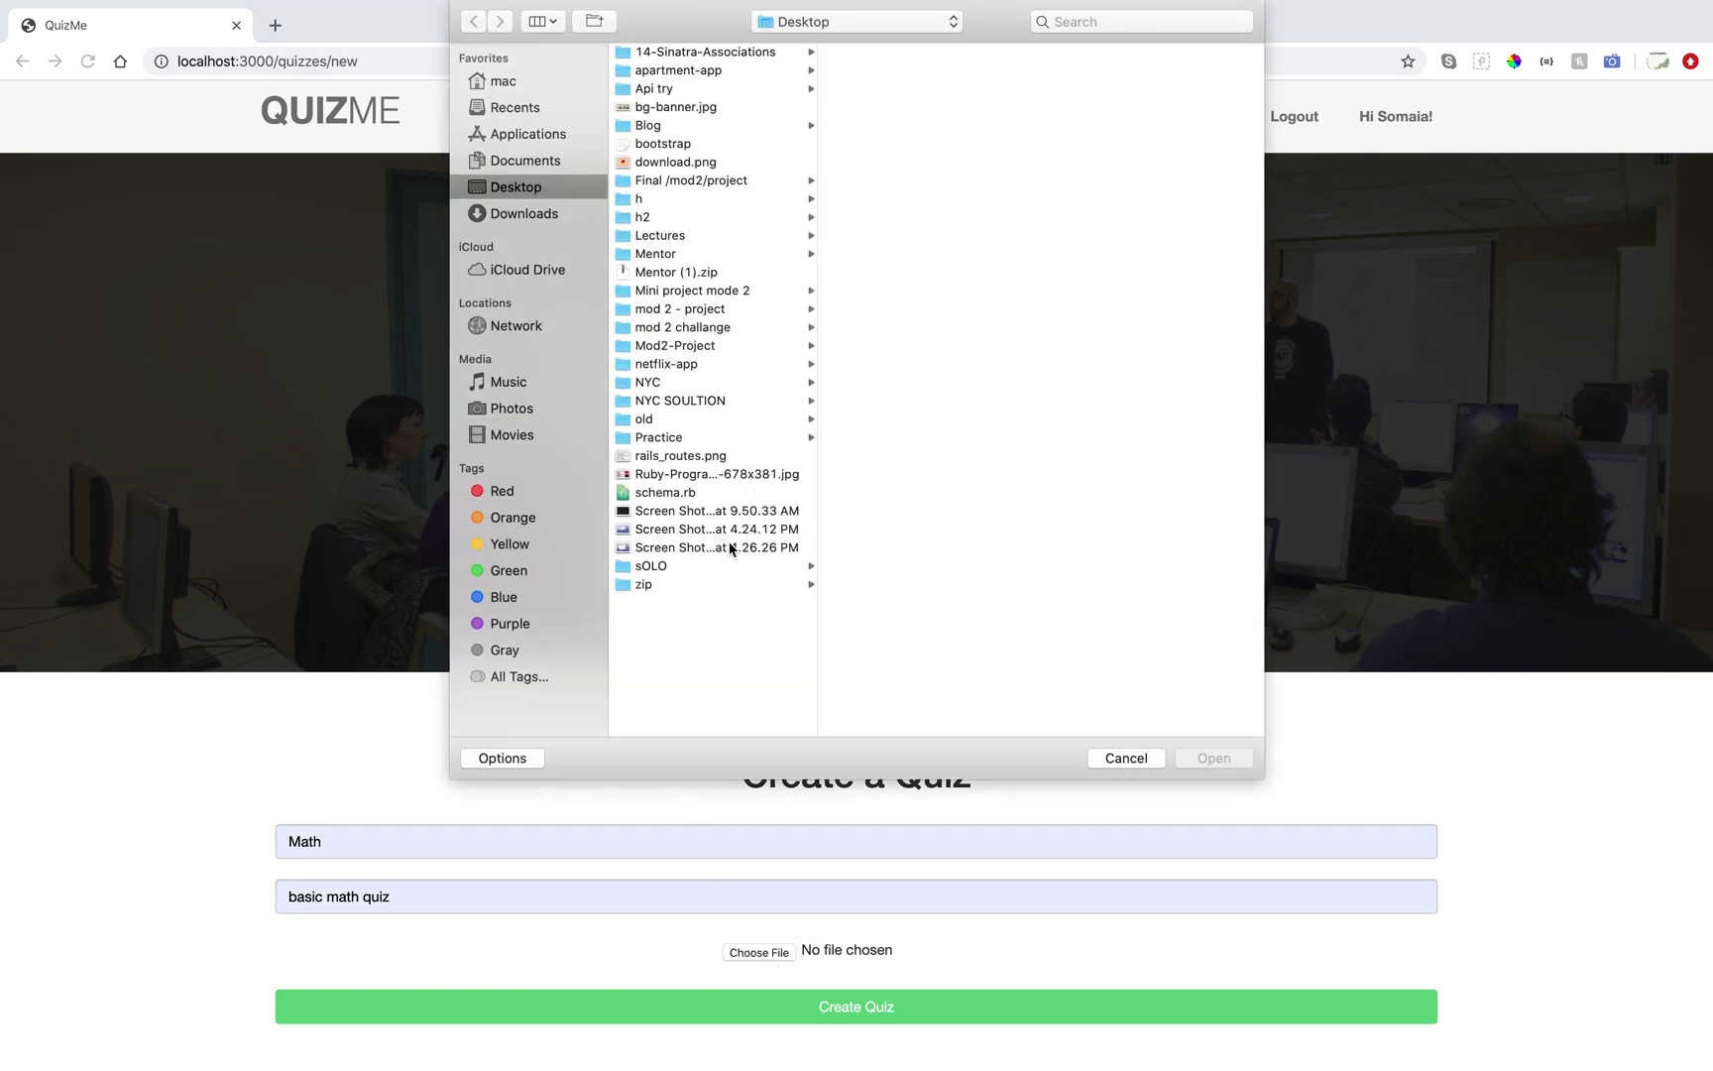
{"action": "left_click", "coordinate": [693, 460]}
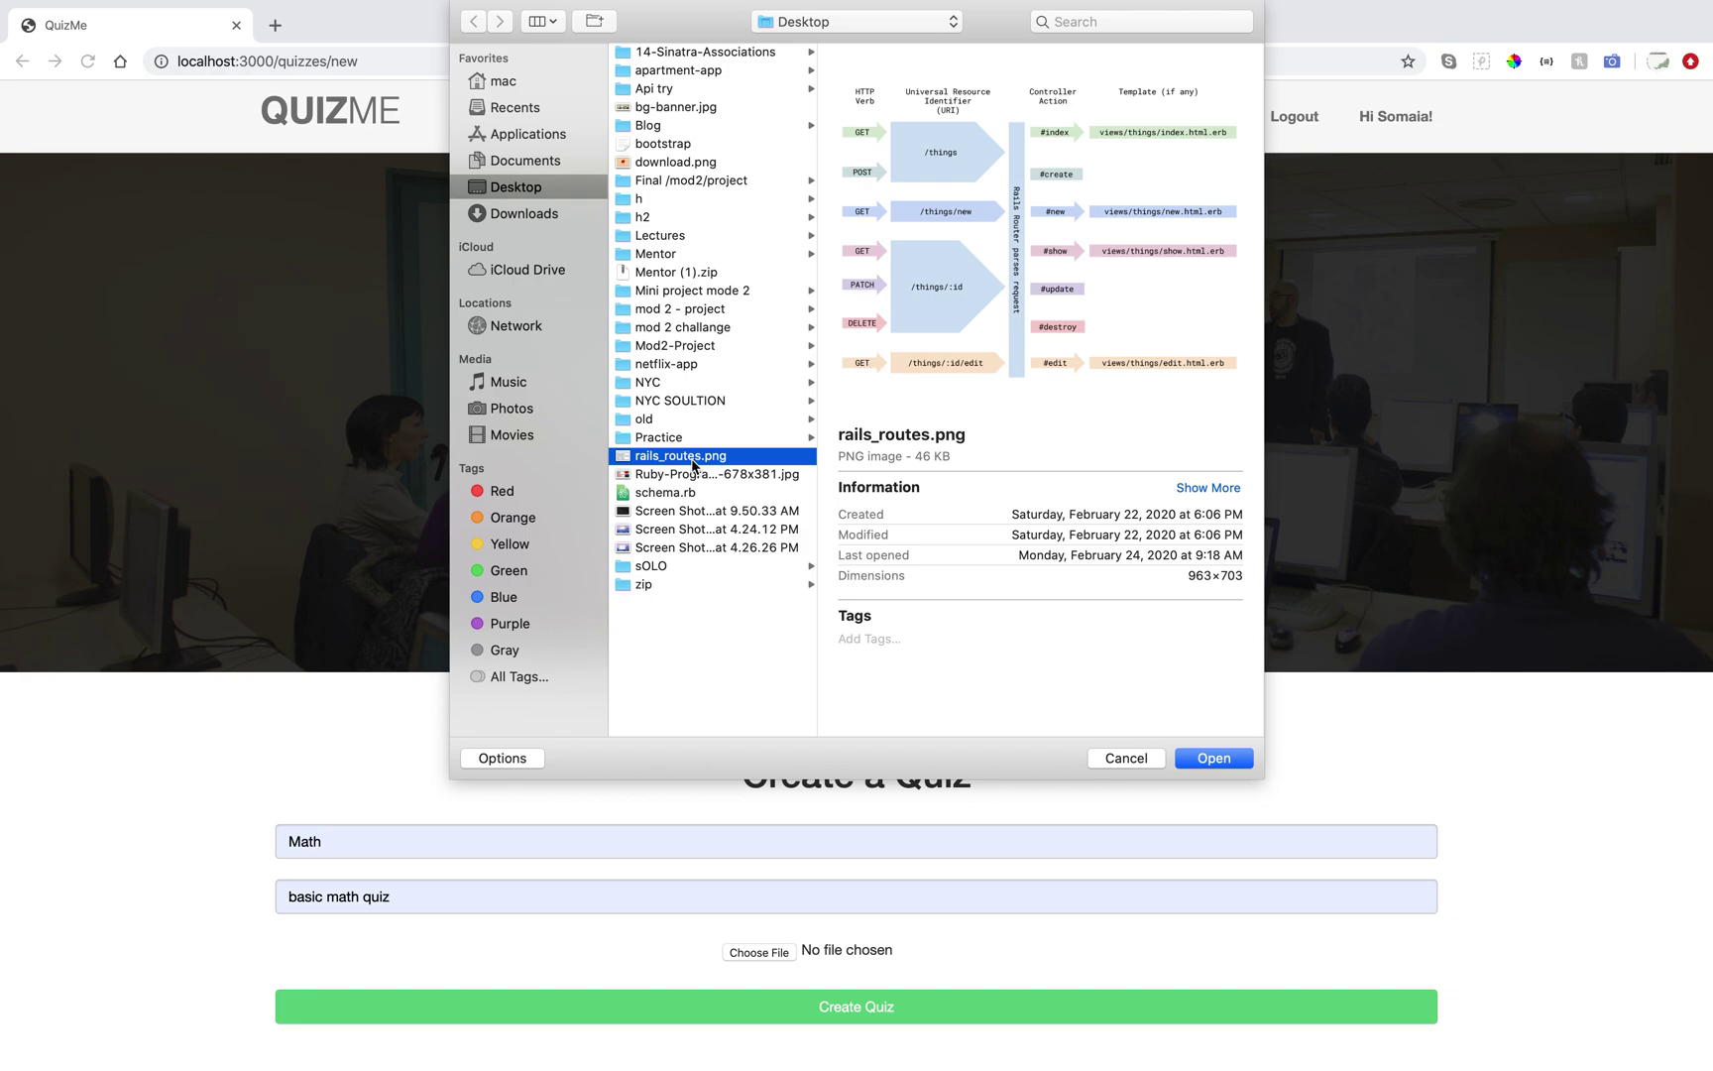
{"action": "left_click", "coordinate": [1213, 758]}
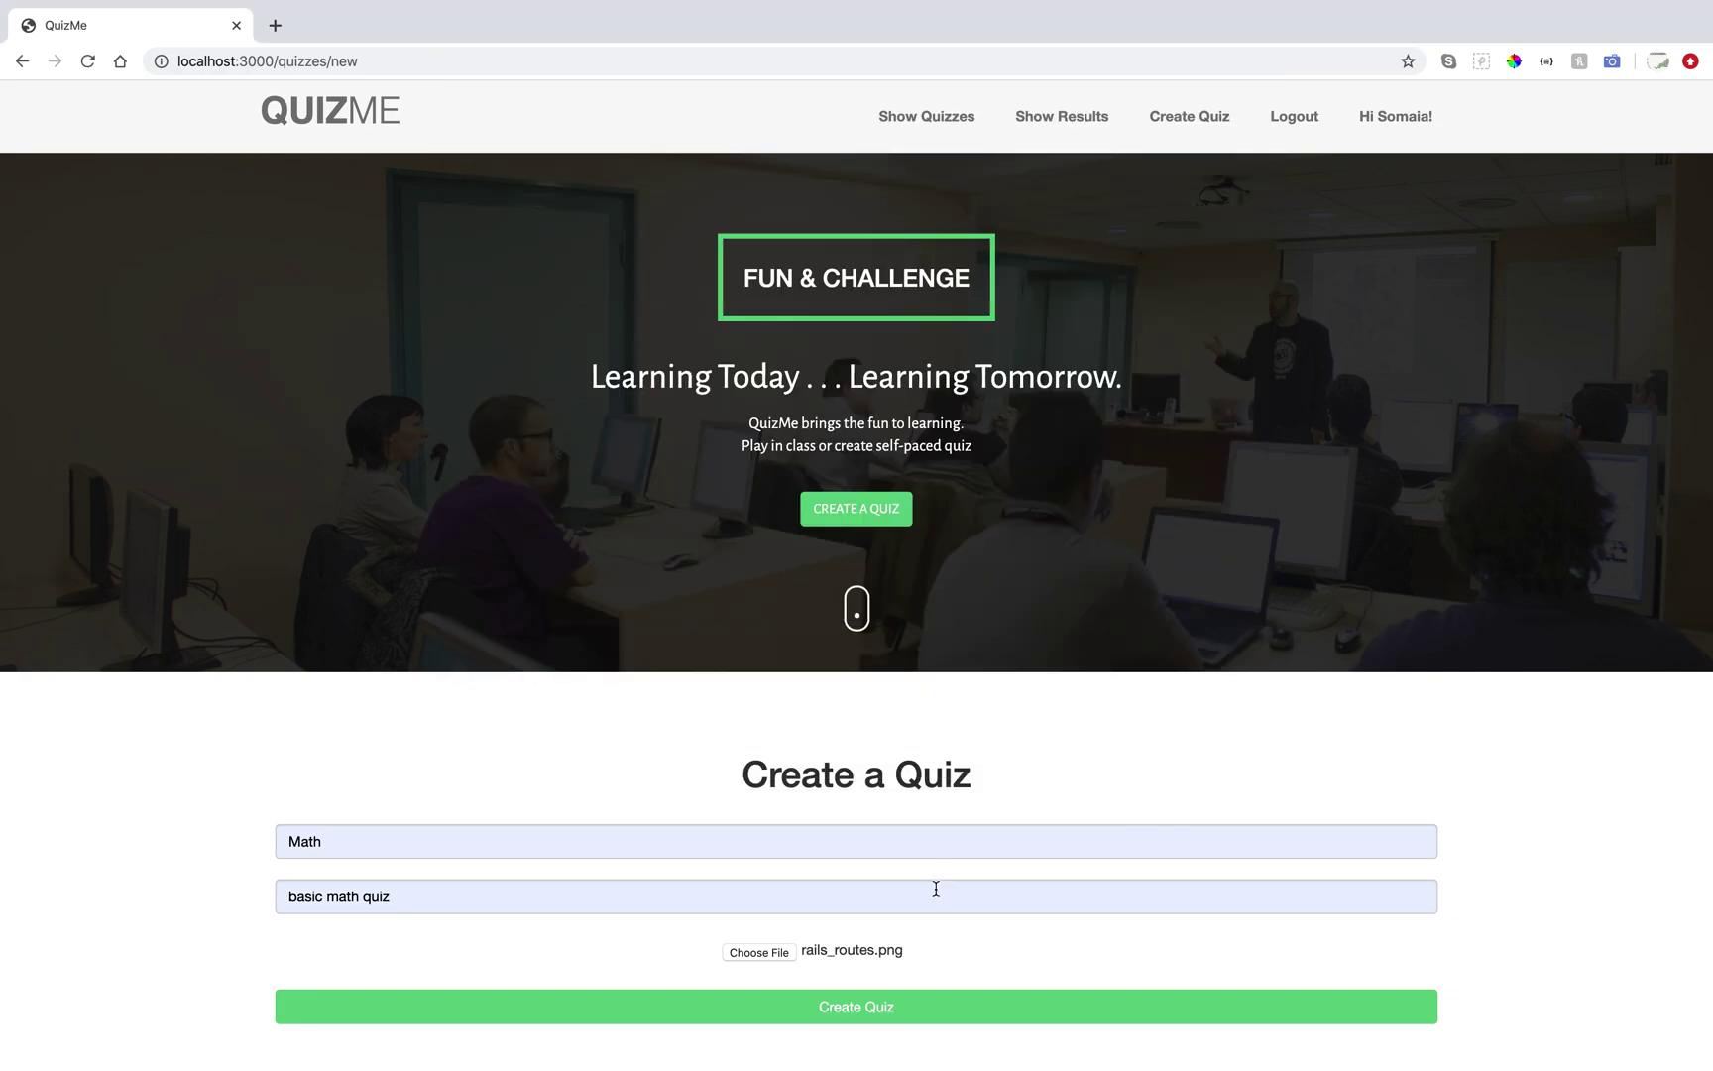
{"action": "left_click", "coordinate": [796, 1018]}
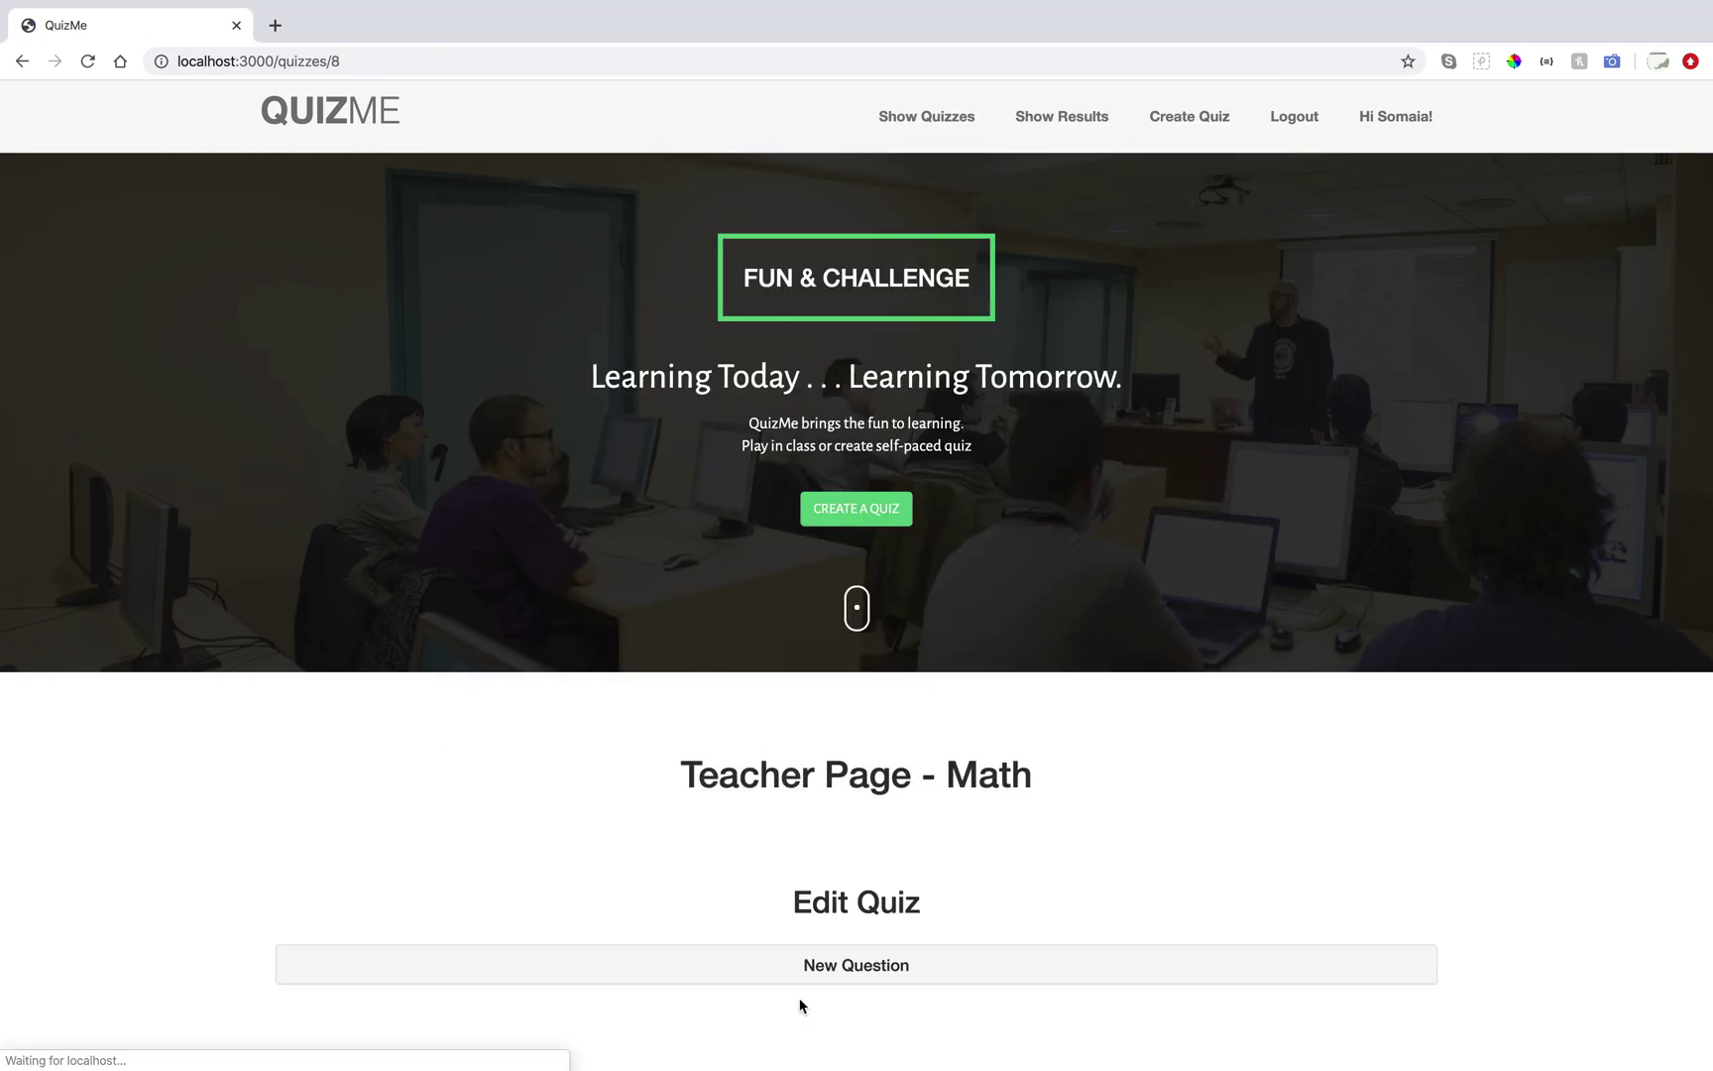
Add a question titled 'how are you' with text 'How are you today?' and save it.
{"action": "scroll", "coordinate": [875, 707], "scroll_direction": "down", "scroll_amount": 5}
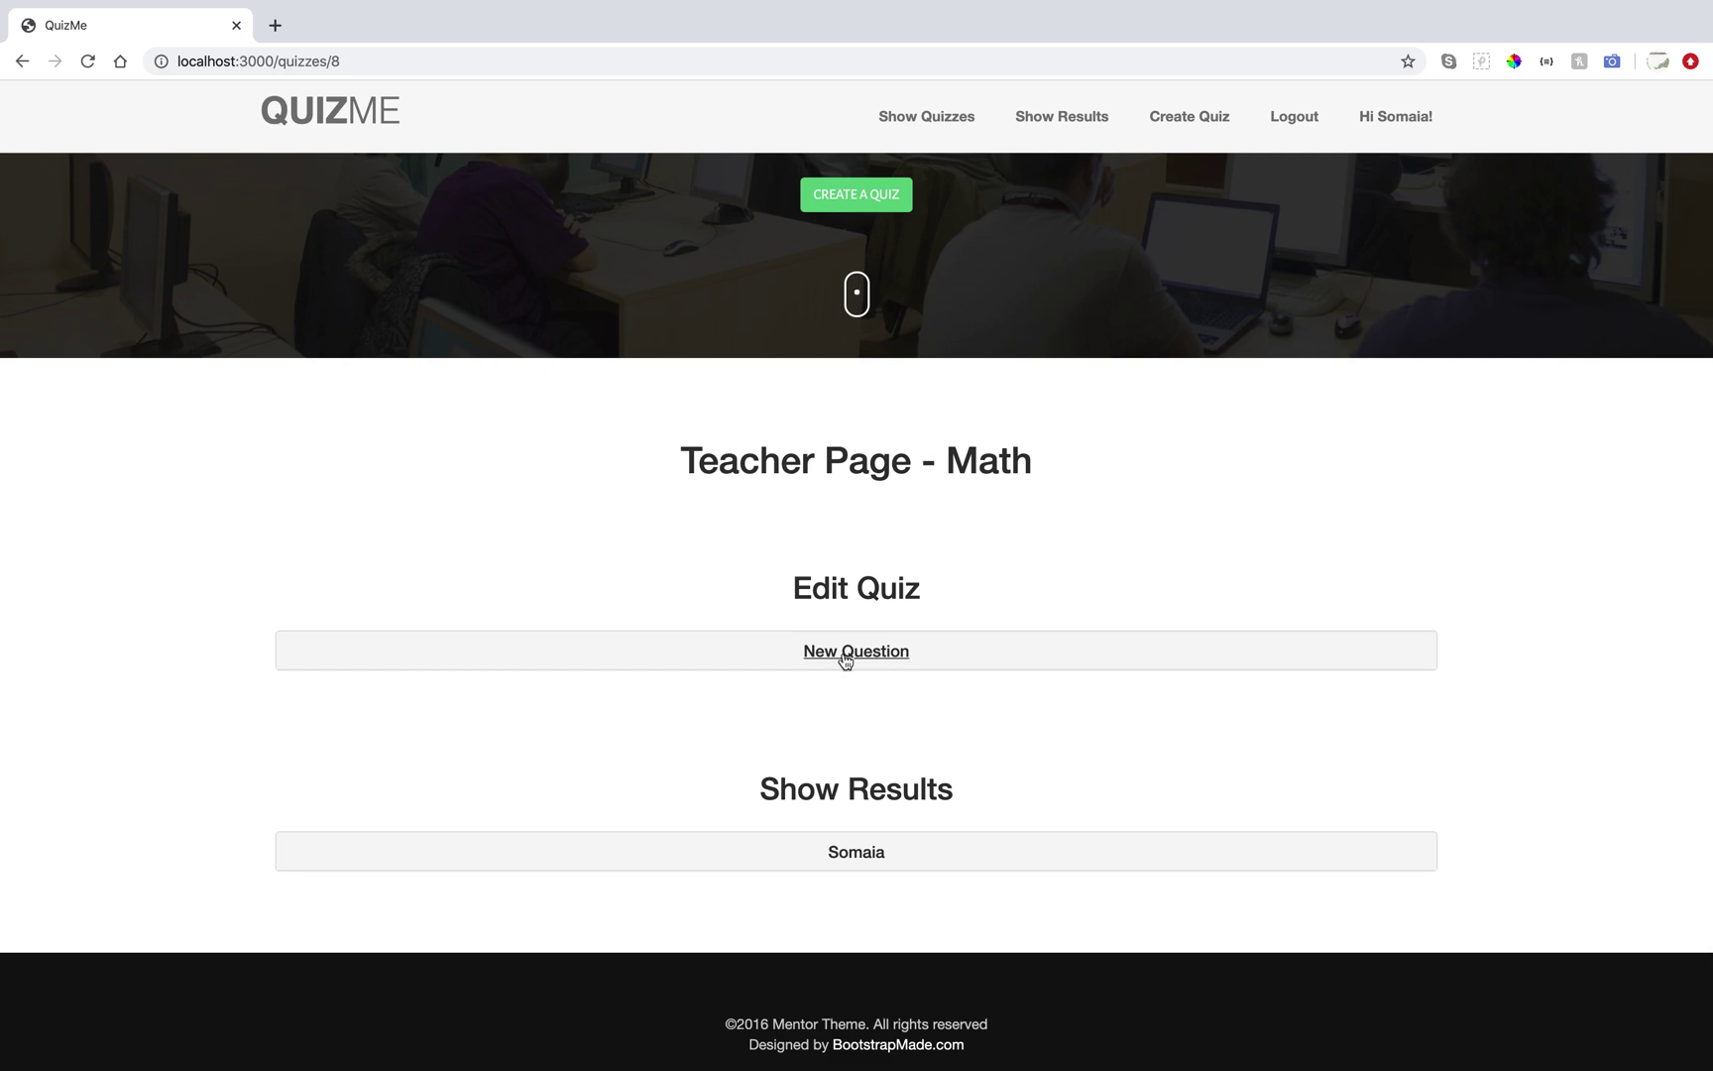
{"action": "left_click", "coordinate": [845, 660]}
{"action": "left_click", "coordinate": [783, 729]}
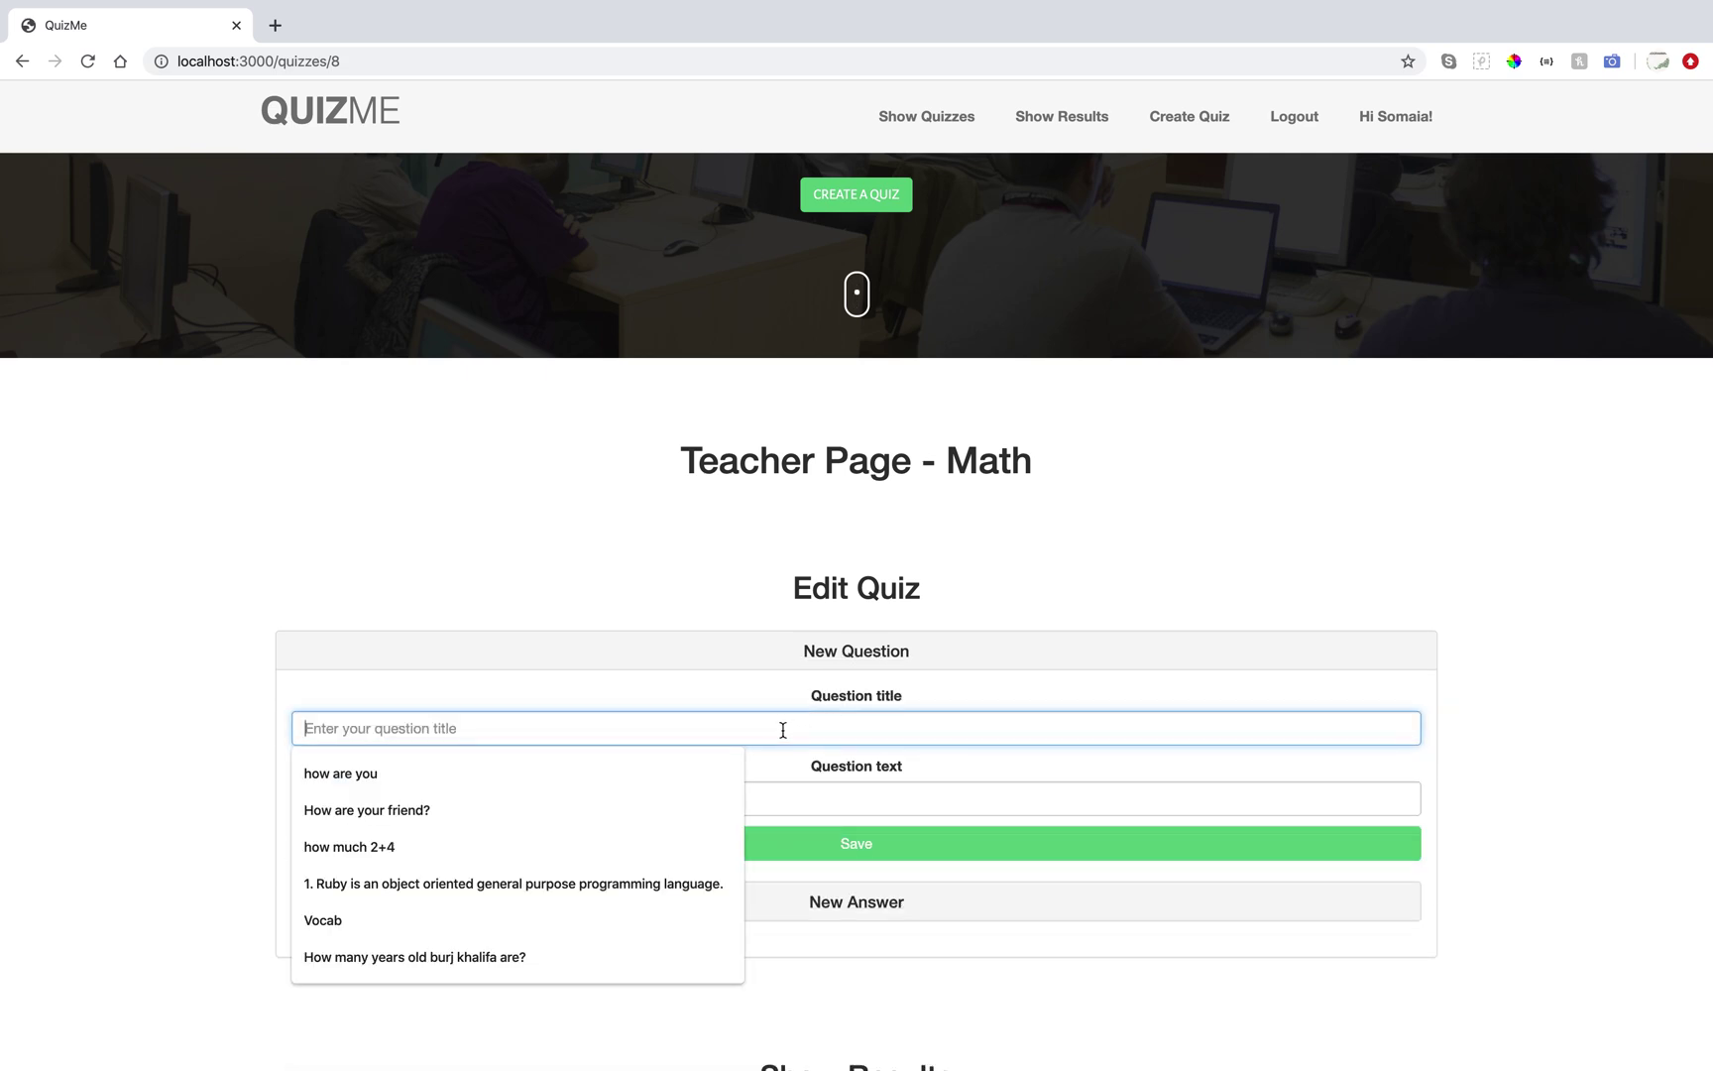
{"action": "type", "text": "H"}
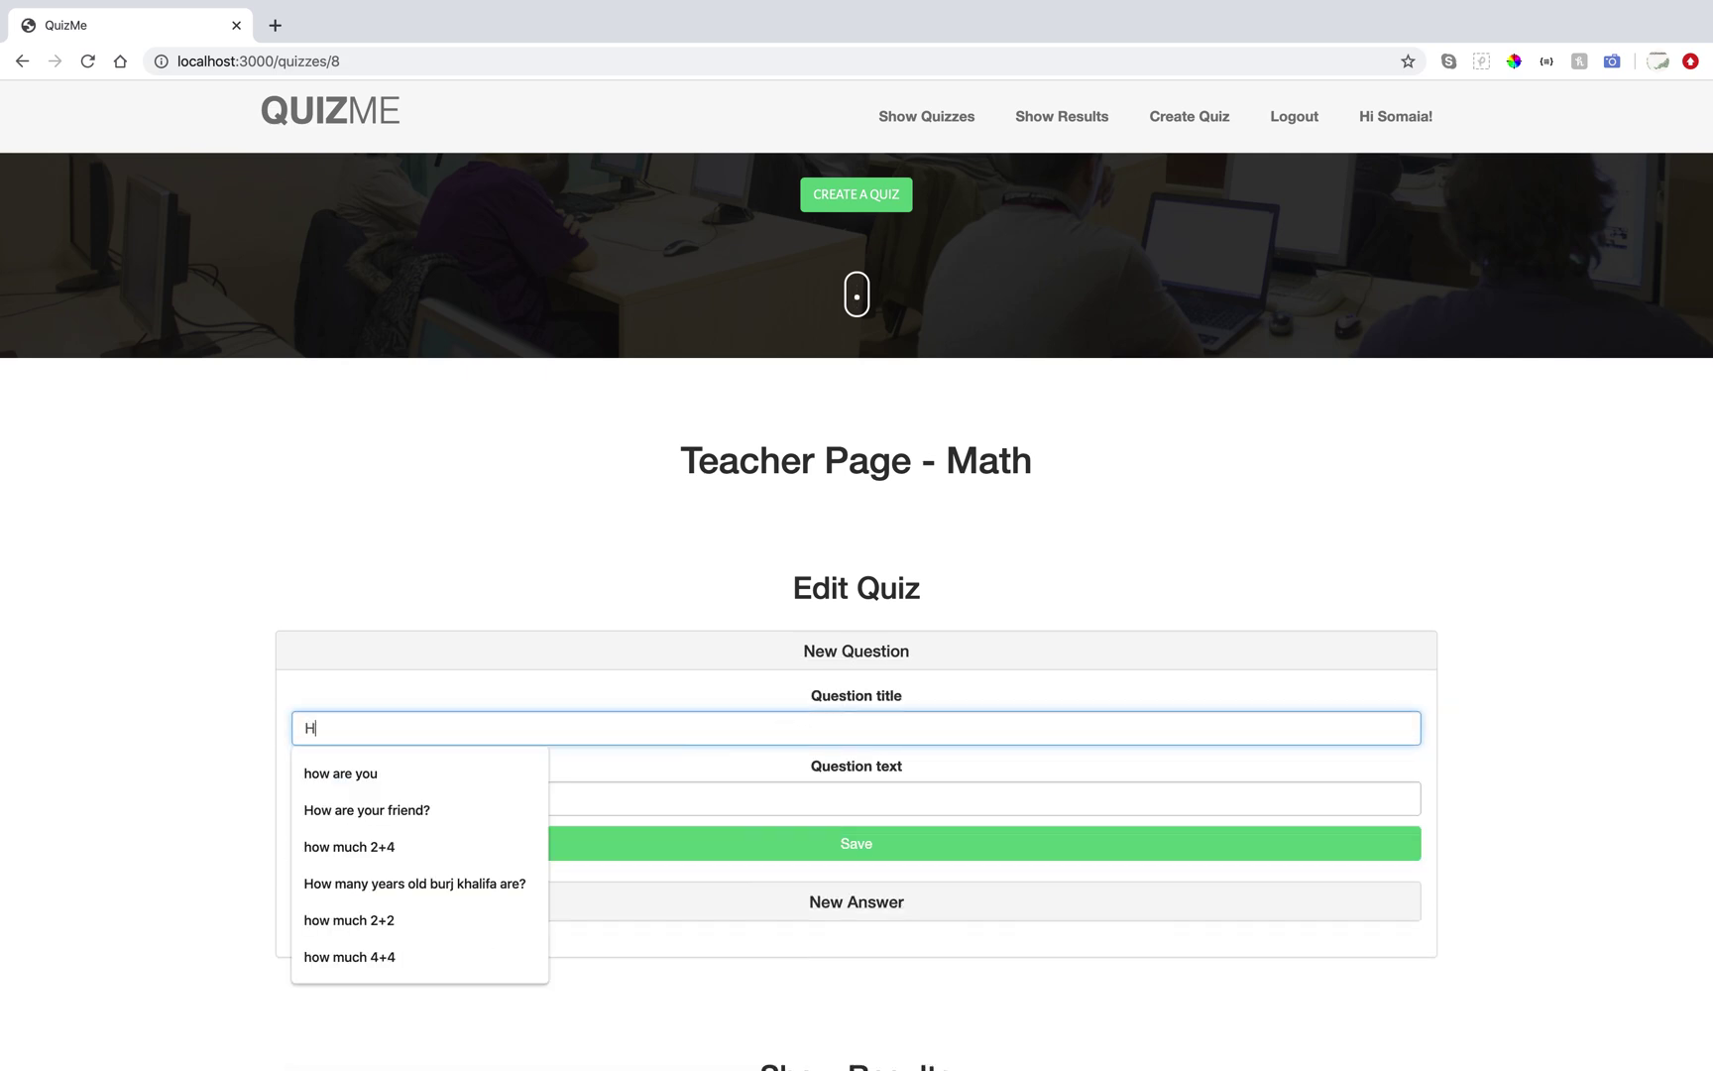
{"action": "left_click", "coordinate": [493, 772]}
{"action": "left_click", "coordinate": [392, 808]}
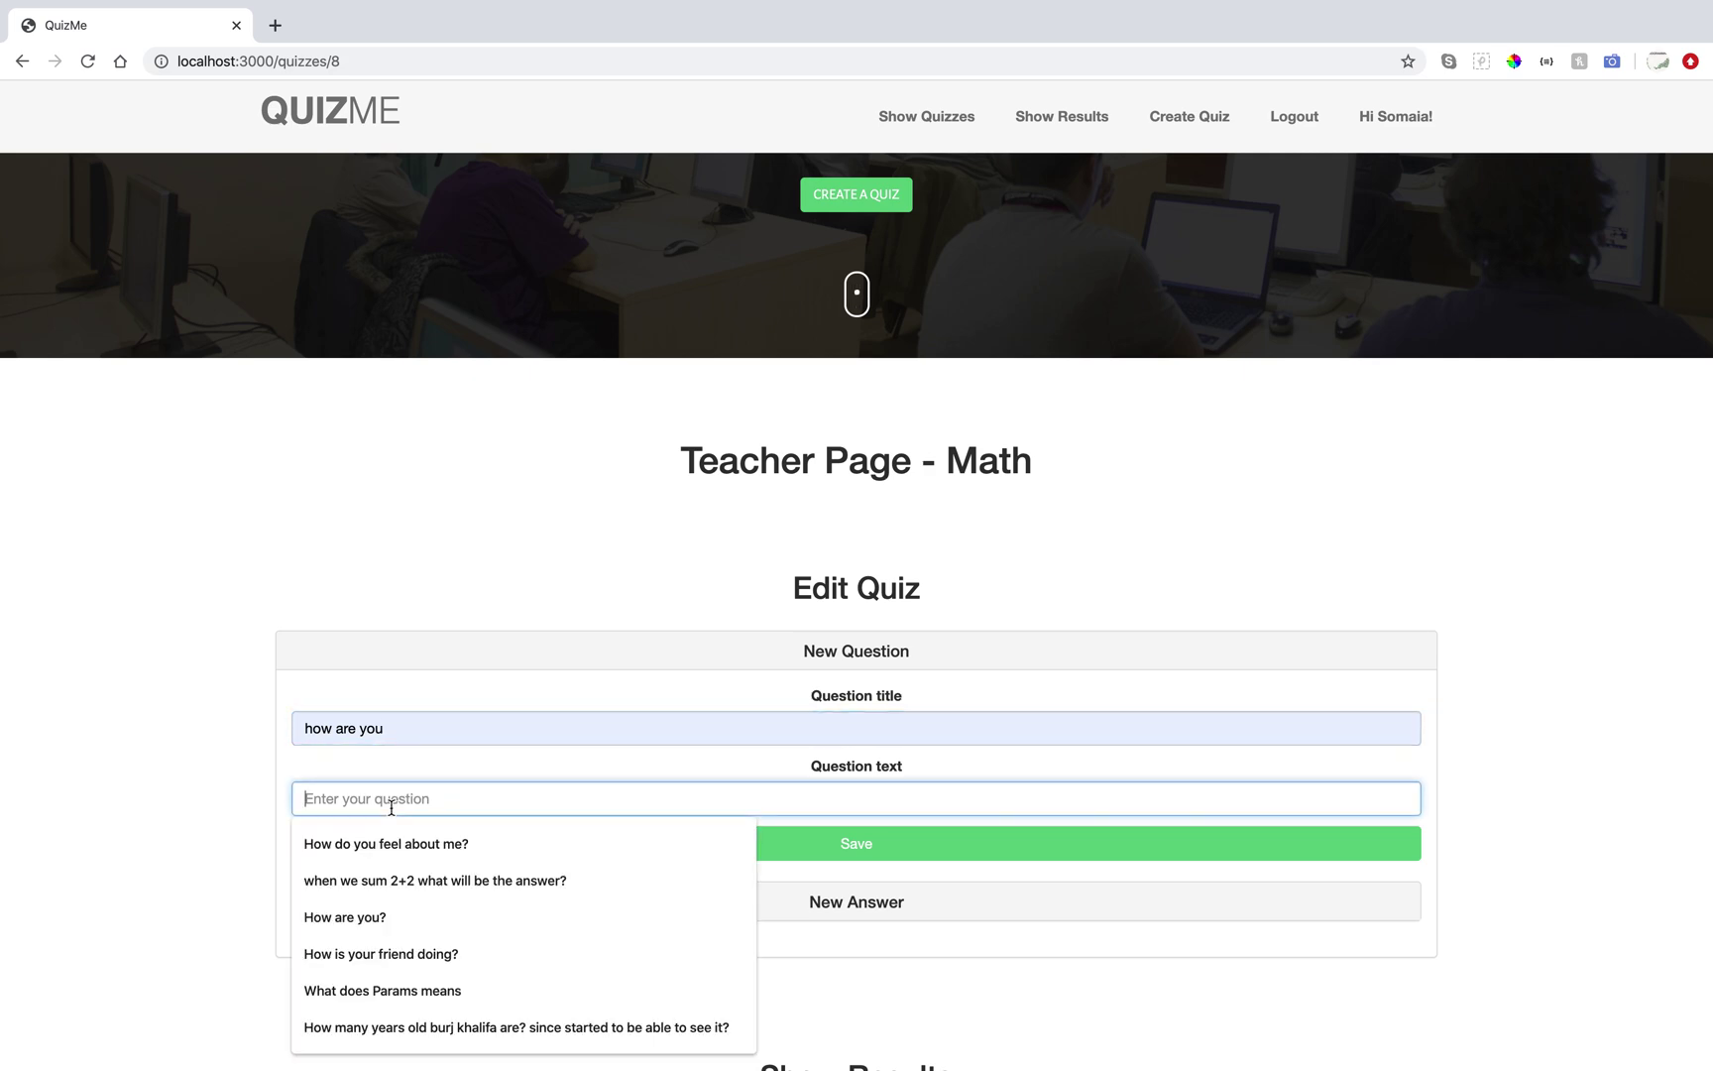
{"action": "type", "text": "How ar"}
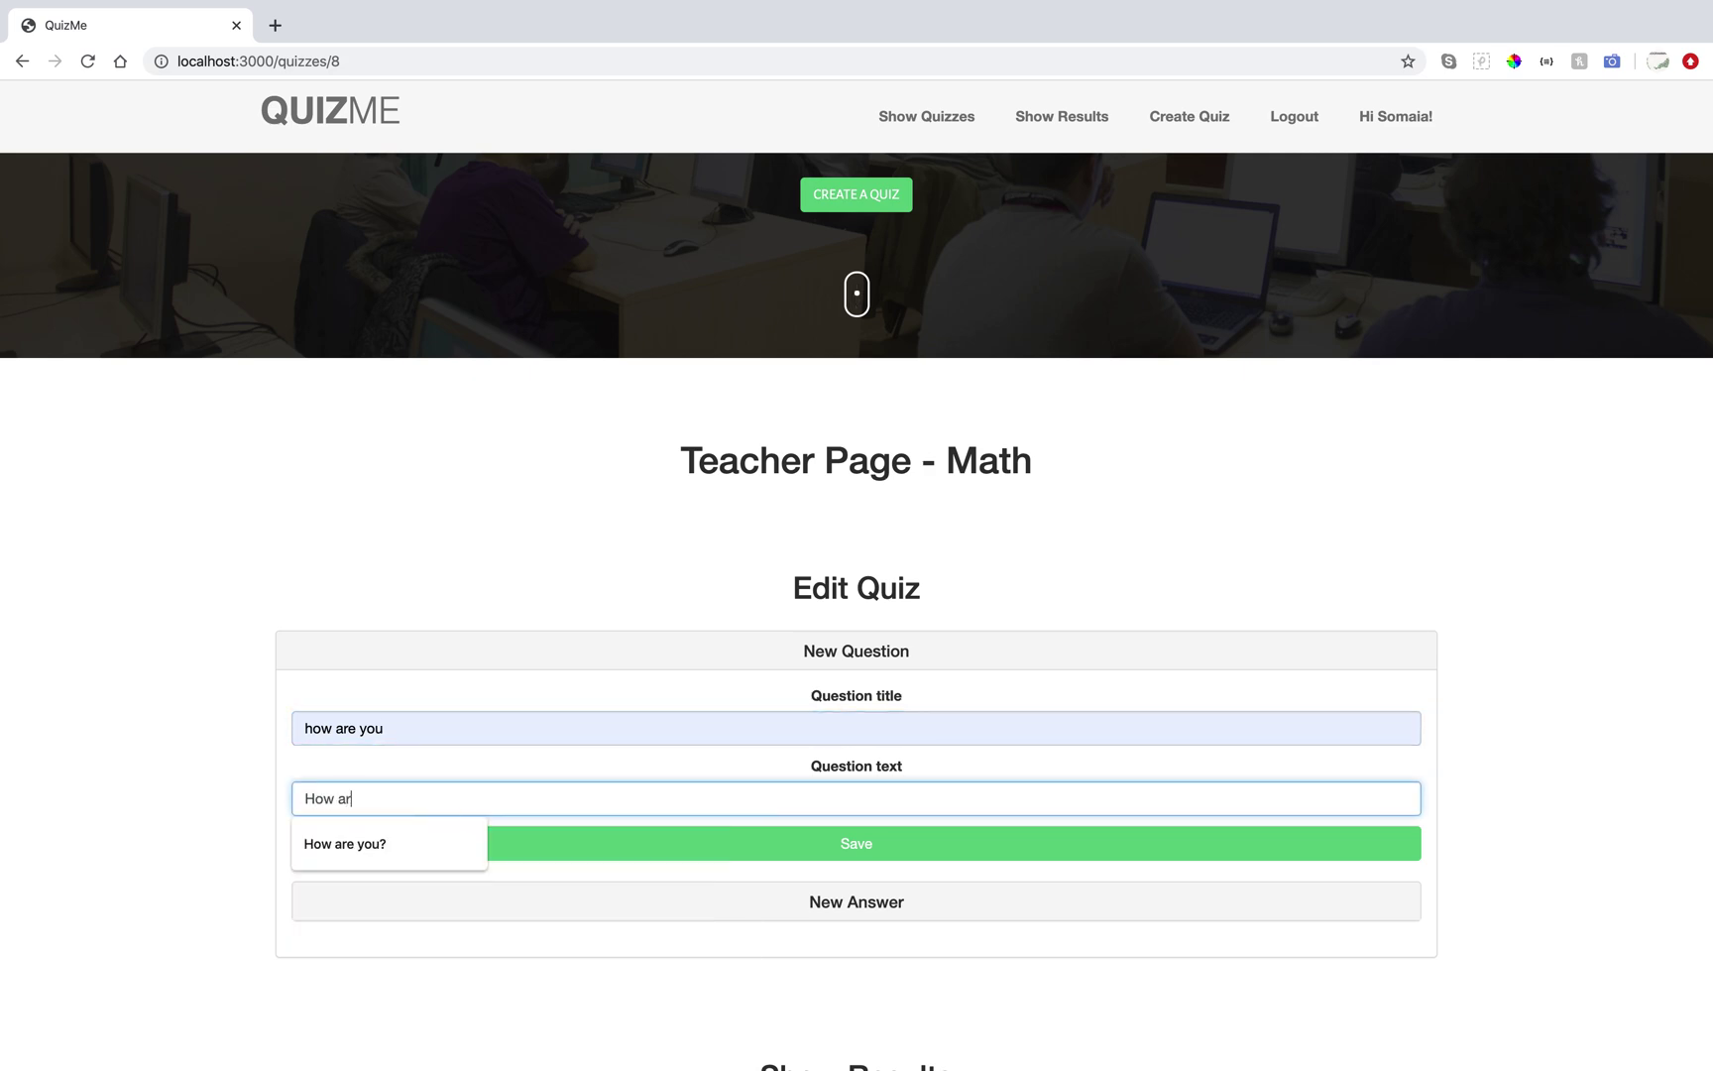
{"action": "type", "text": "e you today?"}
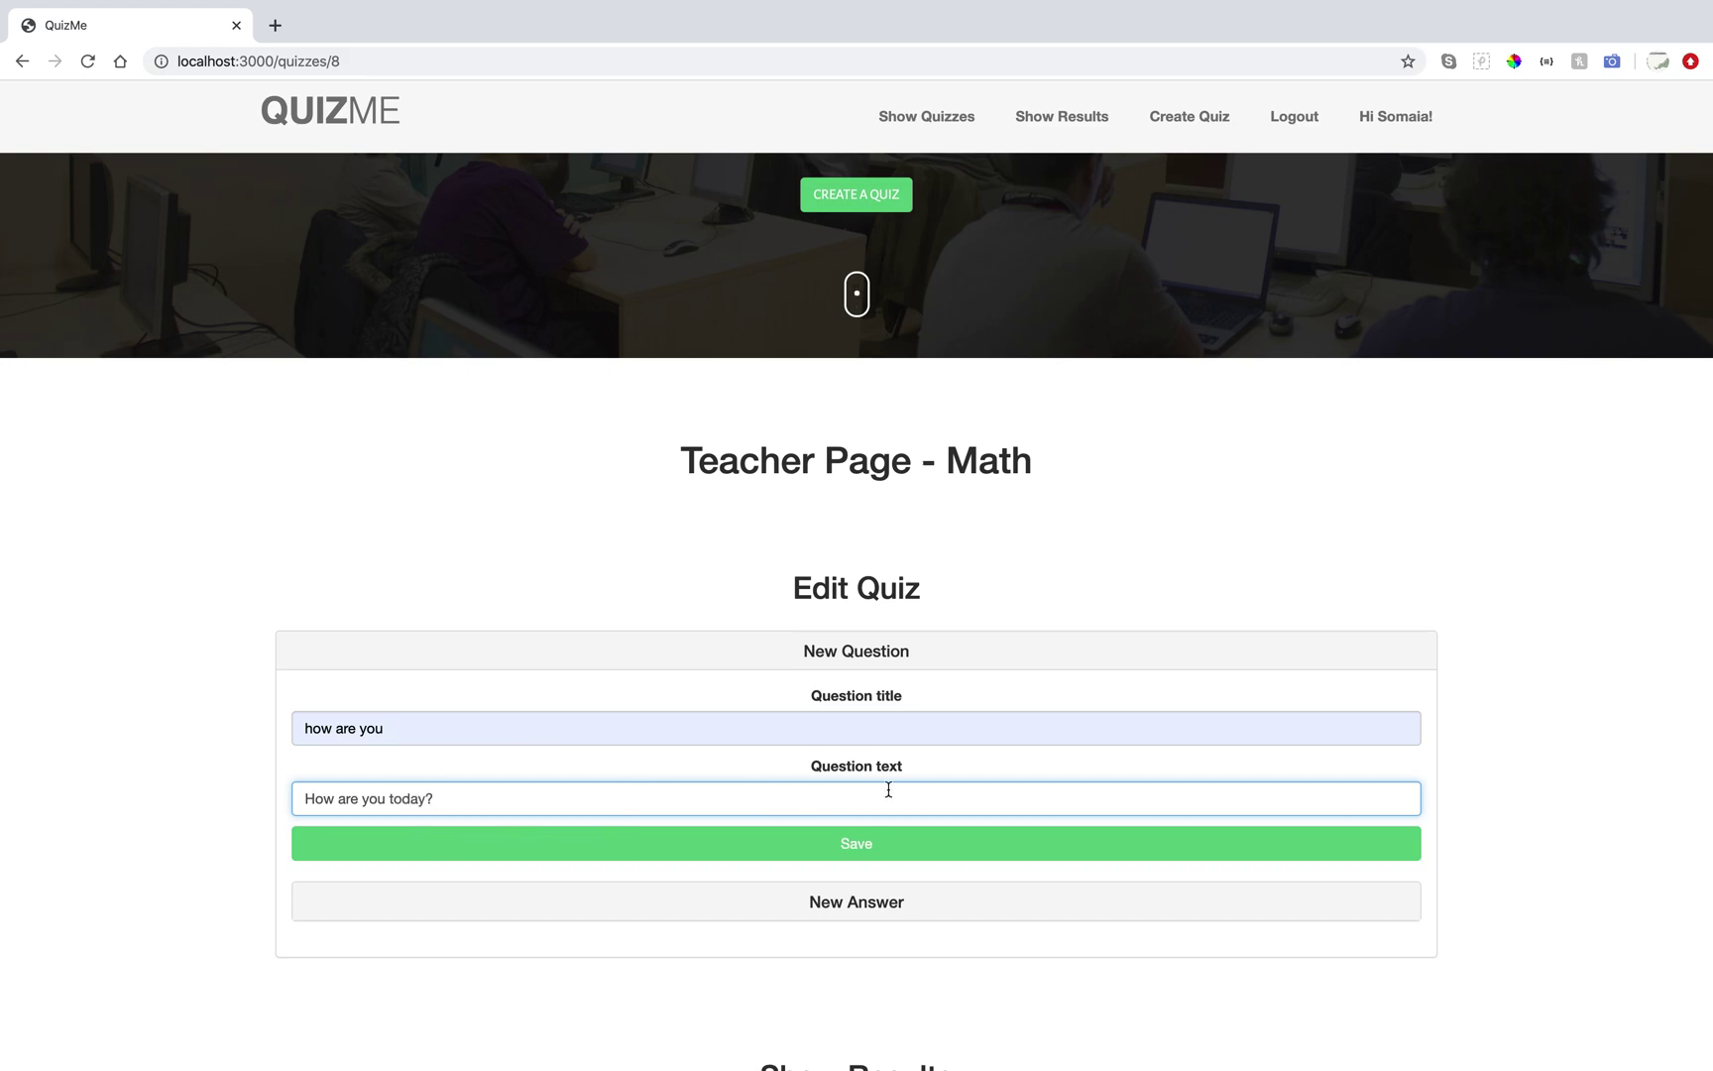
{"action": "left_click", "coordinate": [781, 855]}
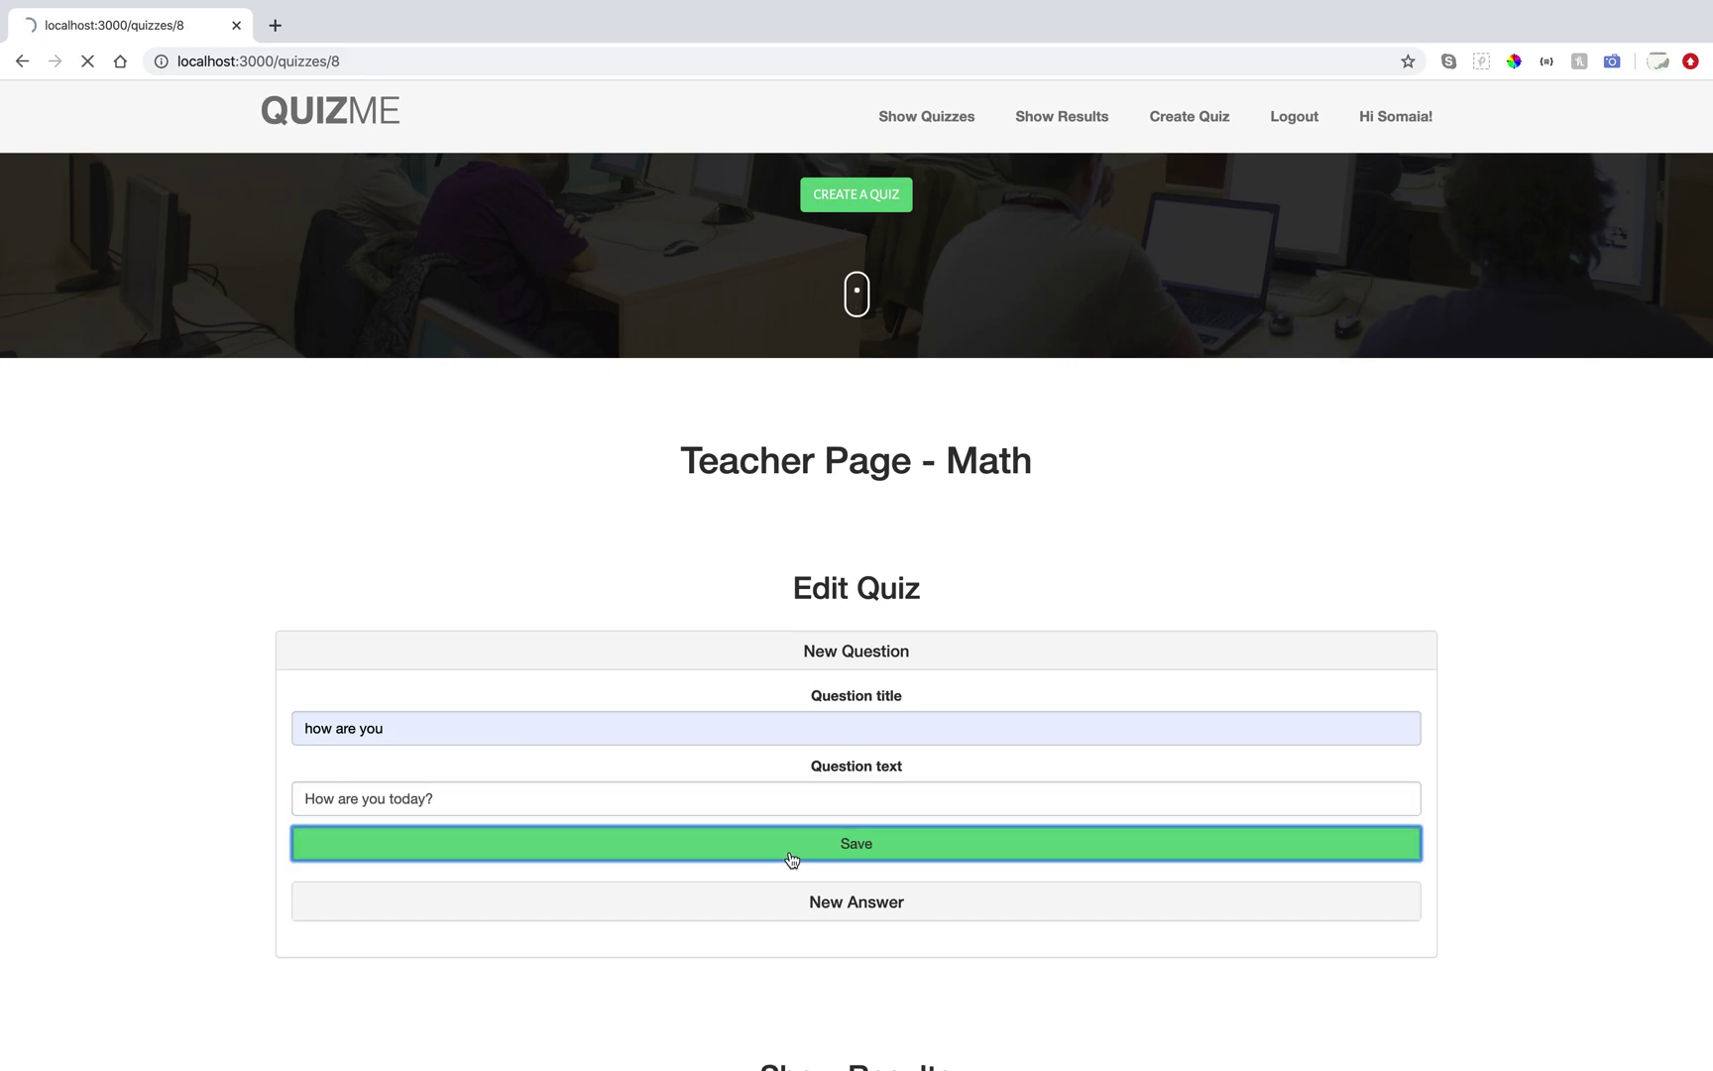
Add and save the answer 'Good' under the how are you question.
{"action": "scroll", "coordinate": [862, 913], "scroll_direction": "down", "scroll_amount": 5}
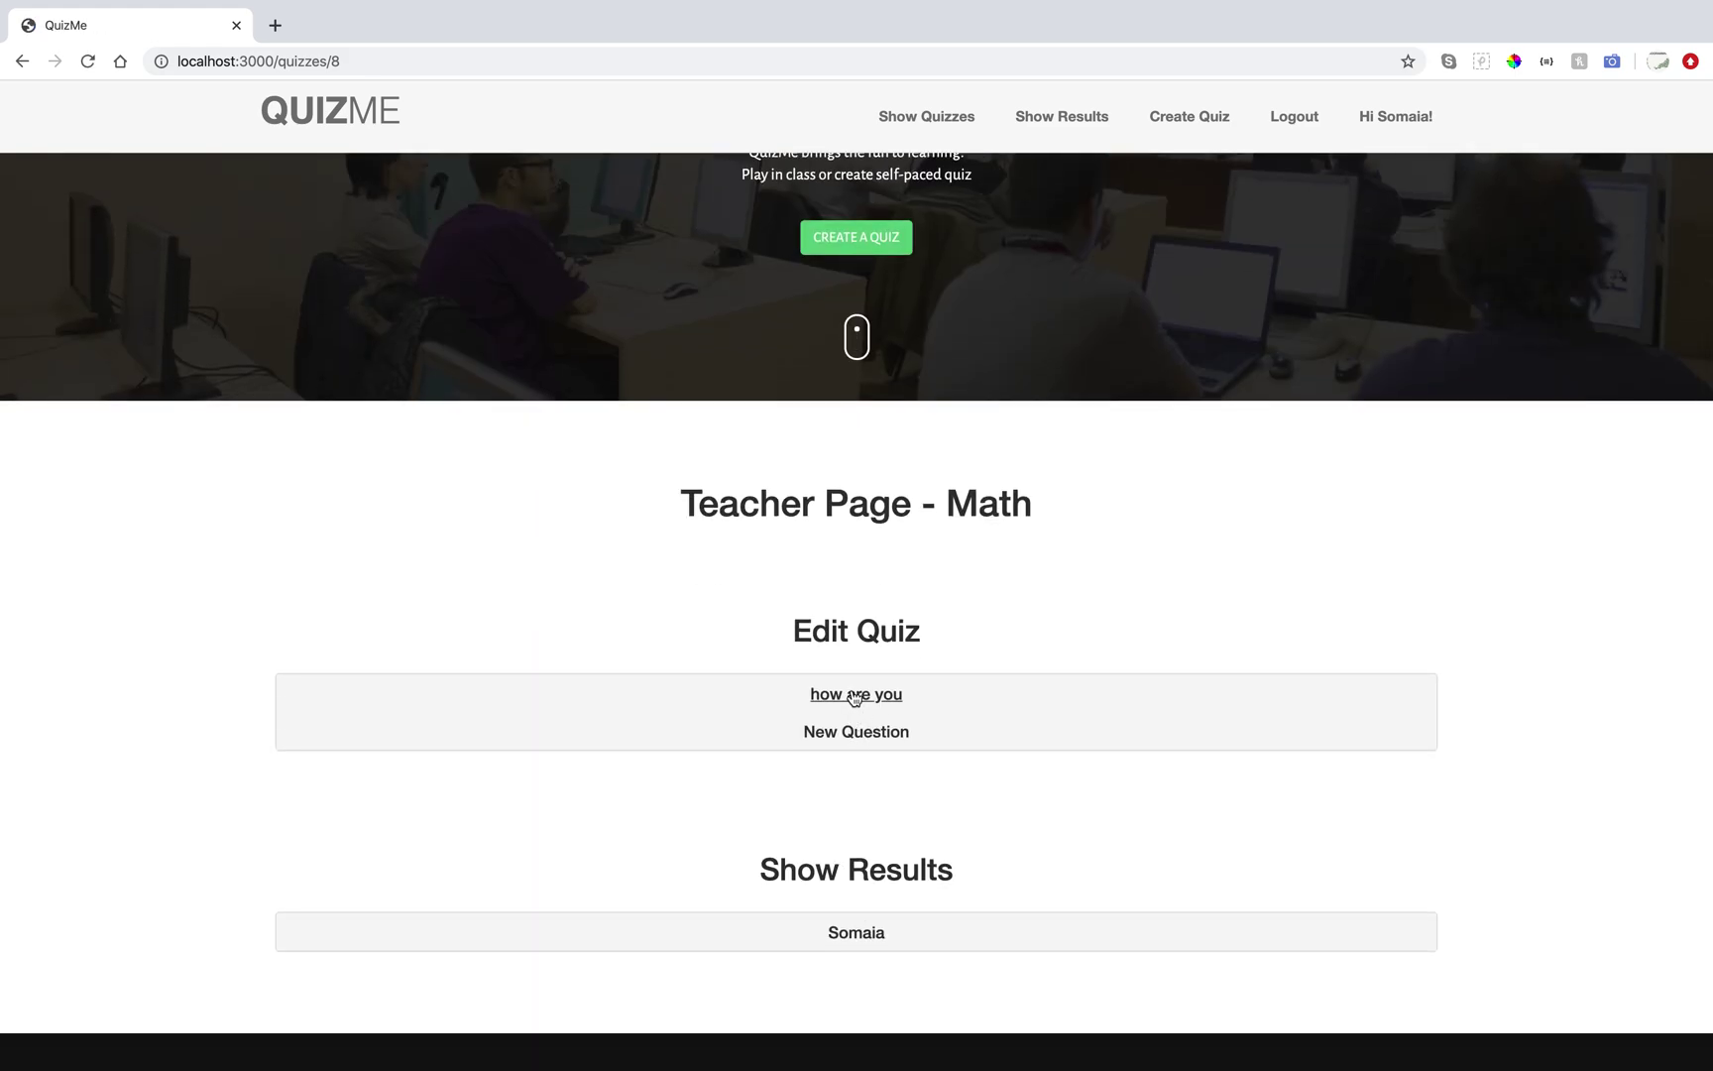
{"action": "left_click", "coordinate": [850, 695]}
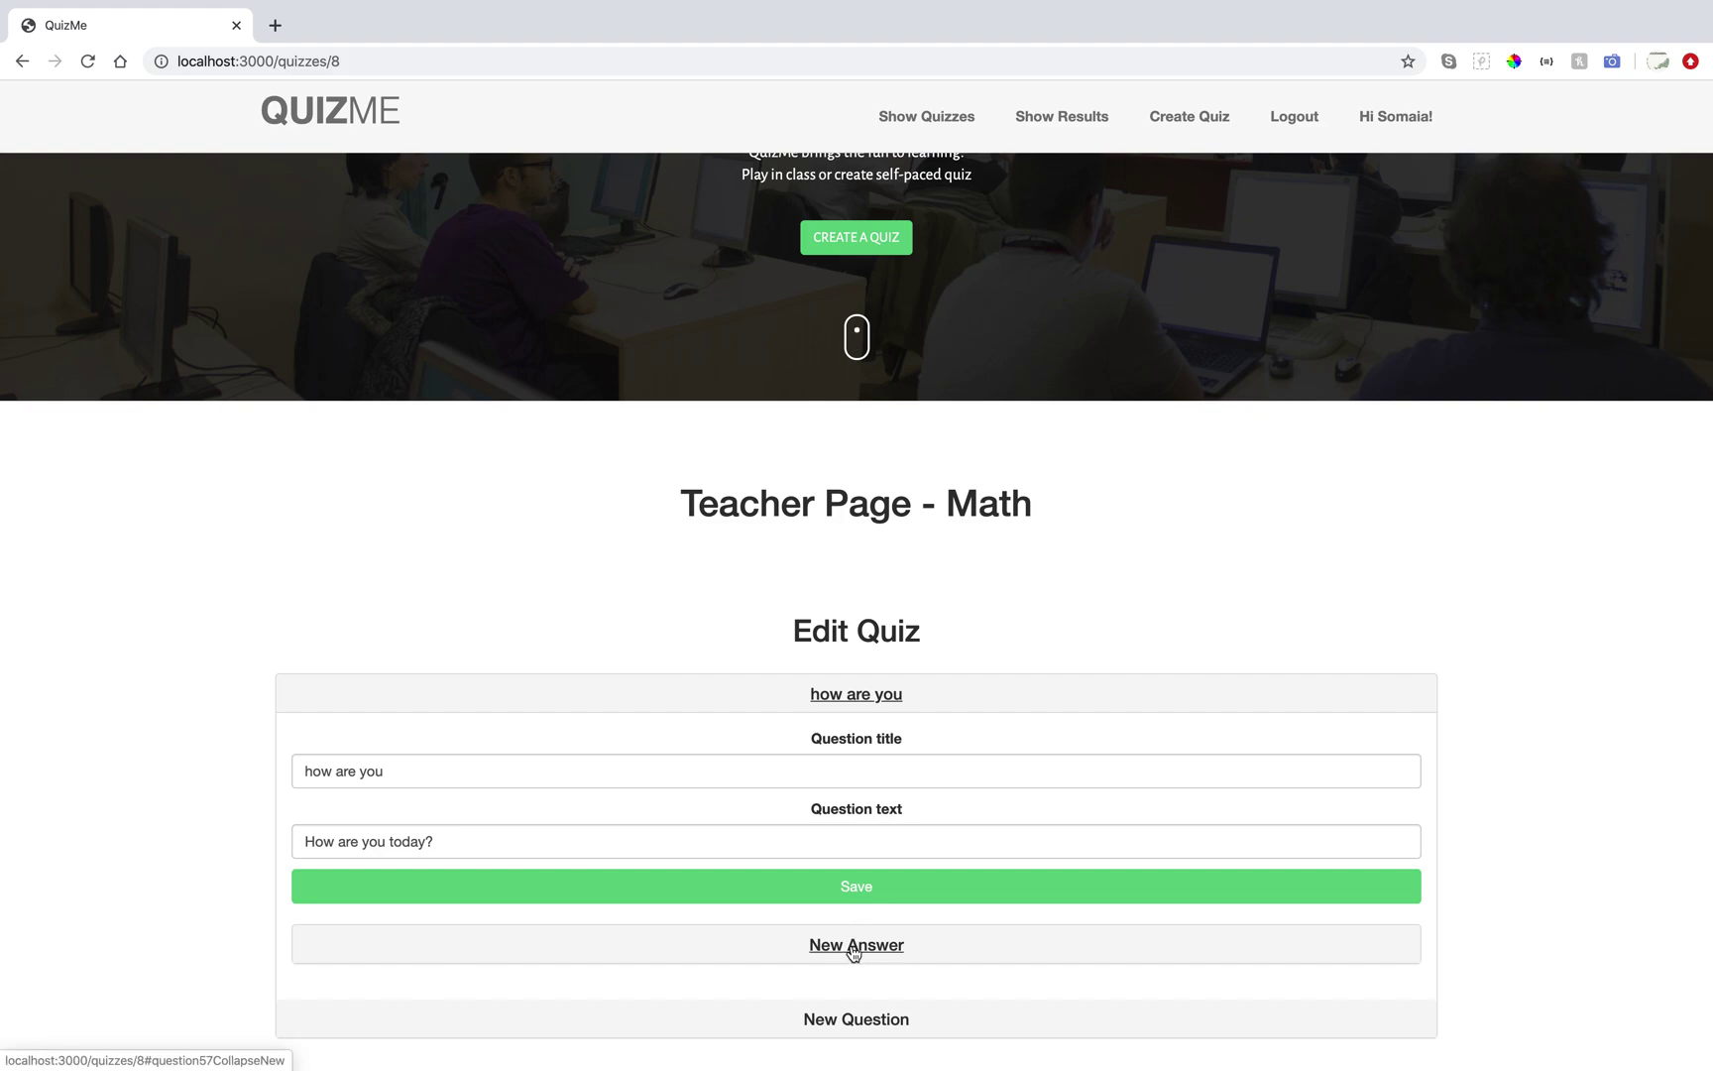
{"action": "left_click", "coordinate": [862, 947]}
{"action": "scroll", "coordinate": [863, 951], "scroll_direction": "down", "scroll_amount": 3}
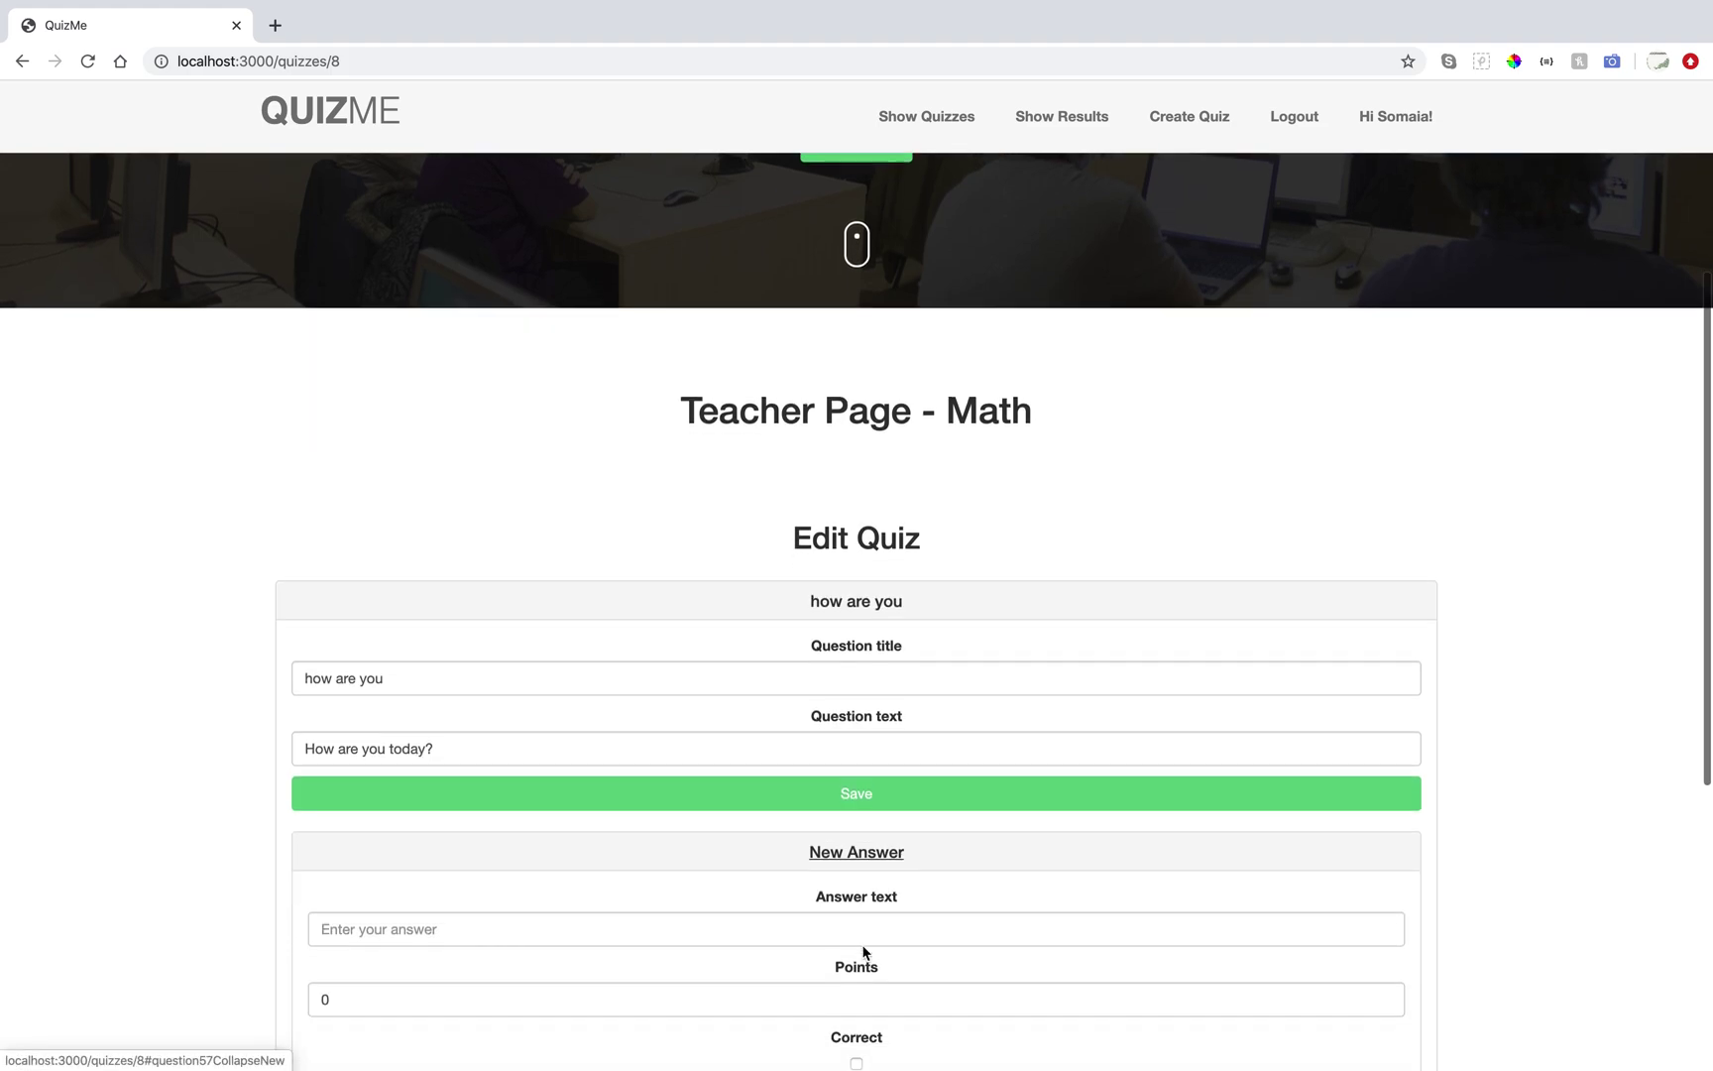
{"action": "left_click", "coordinate": [823, 713]}
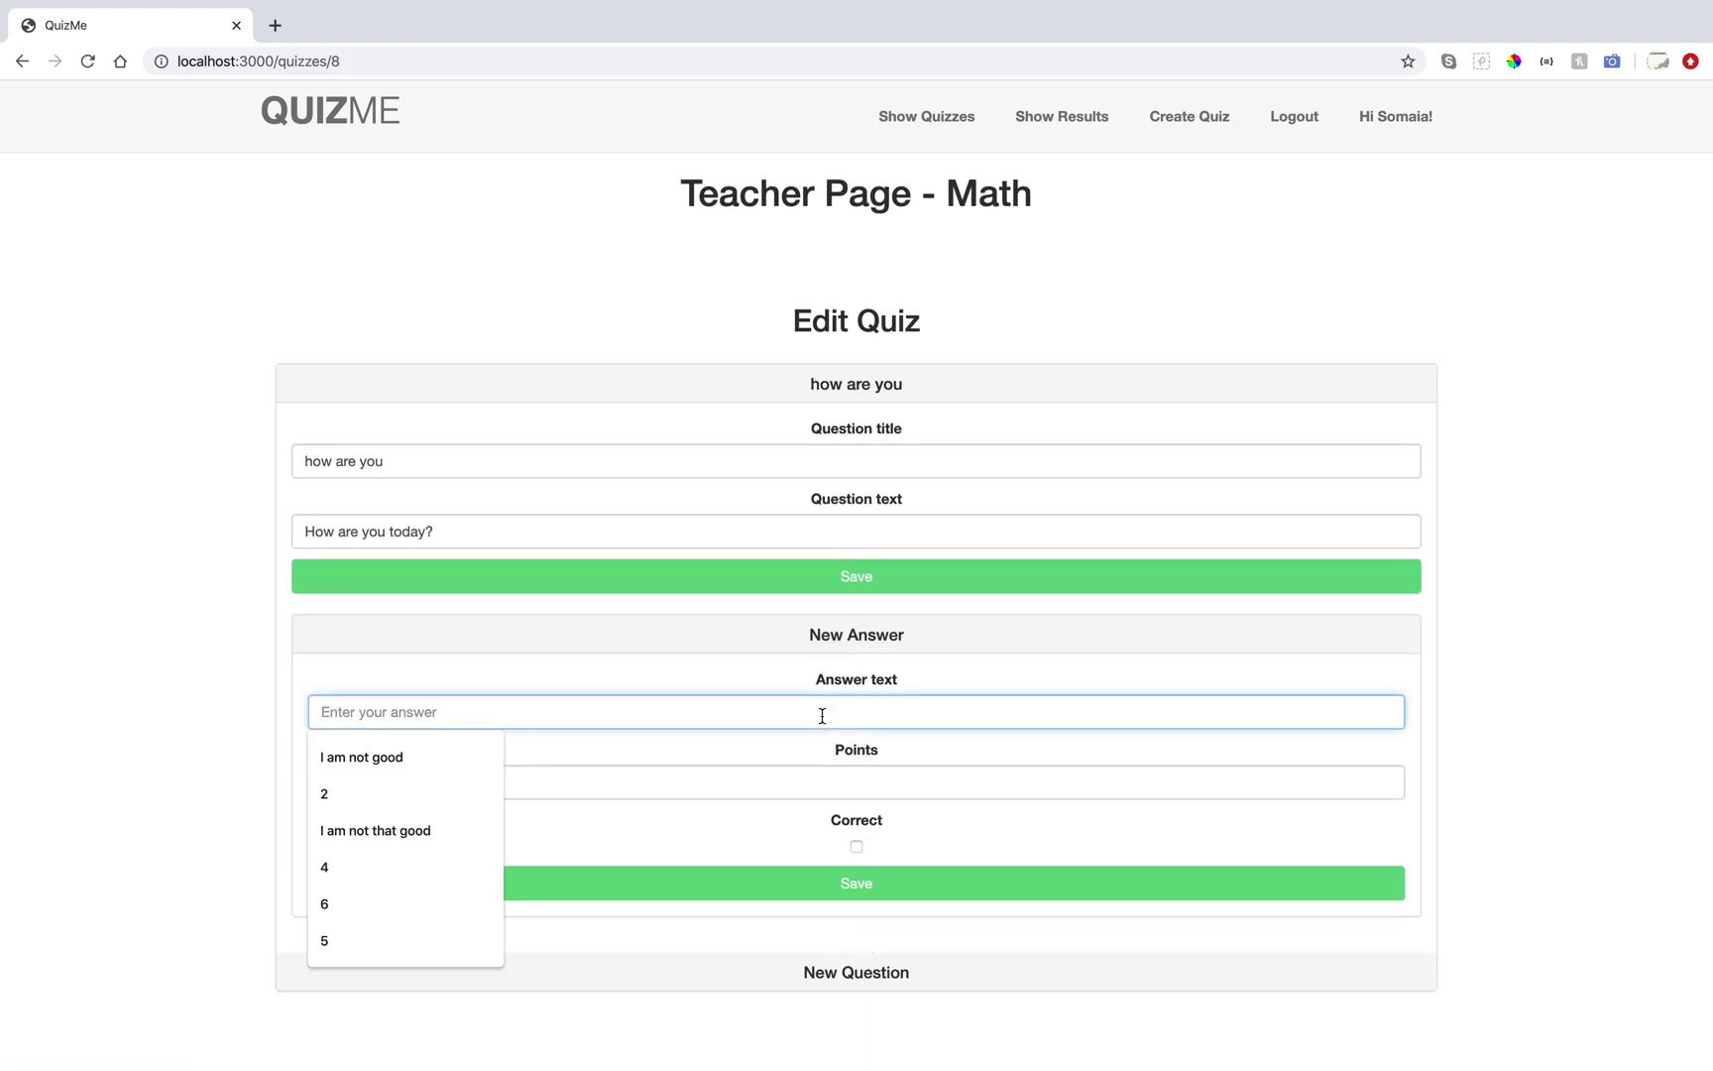
{"action": "type", "text": "Good"}
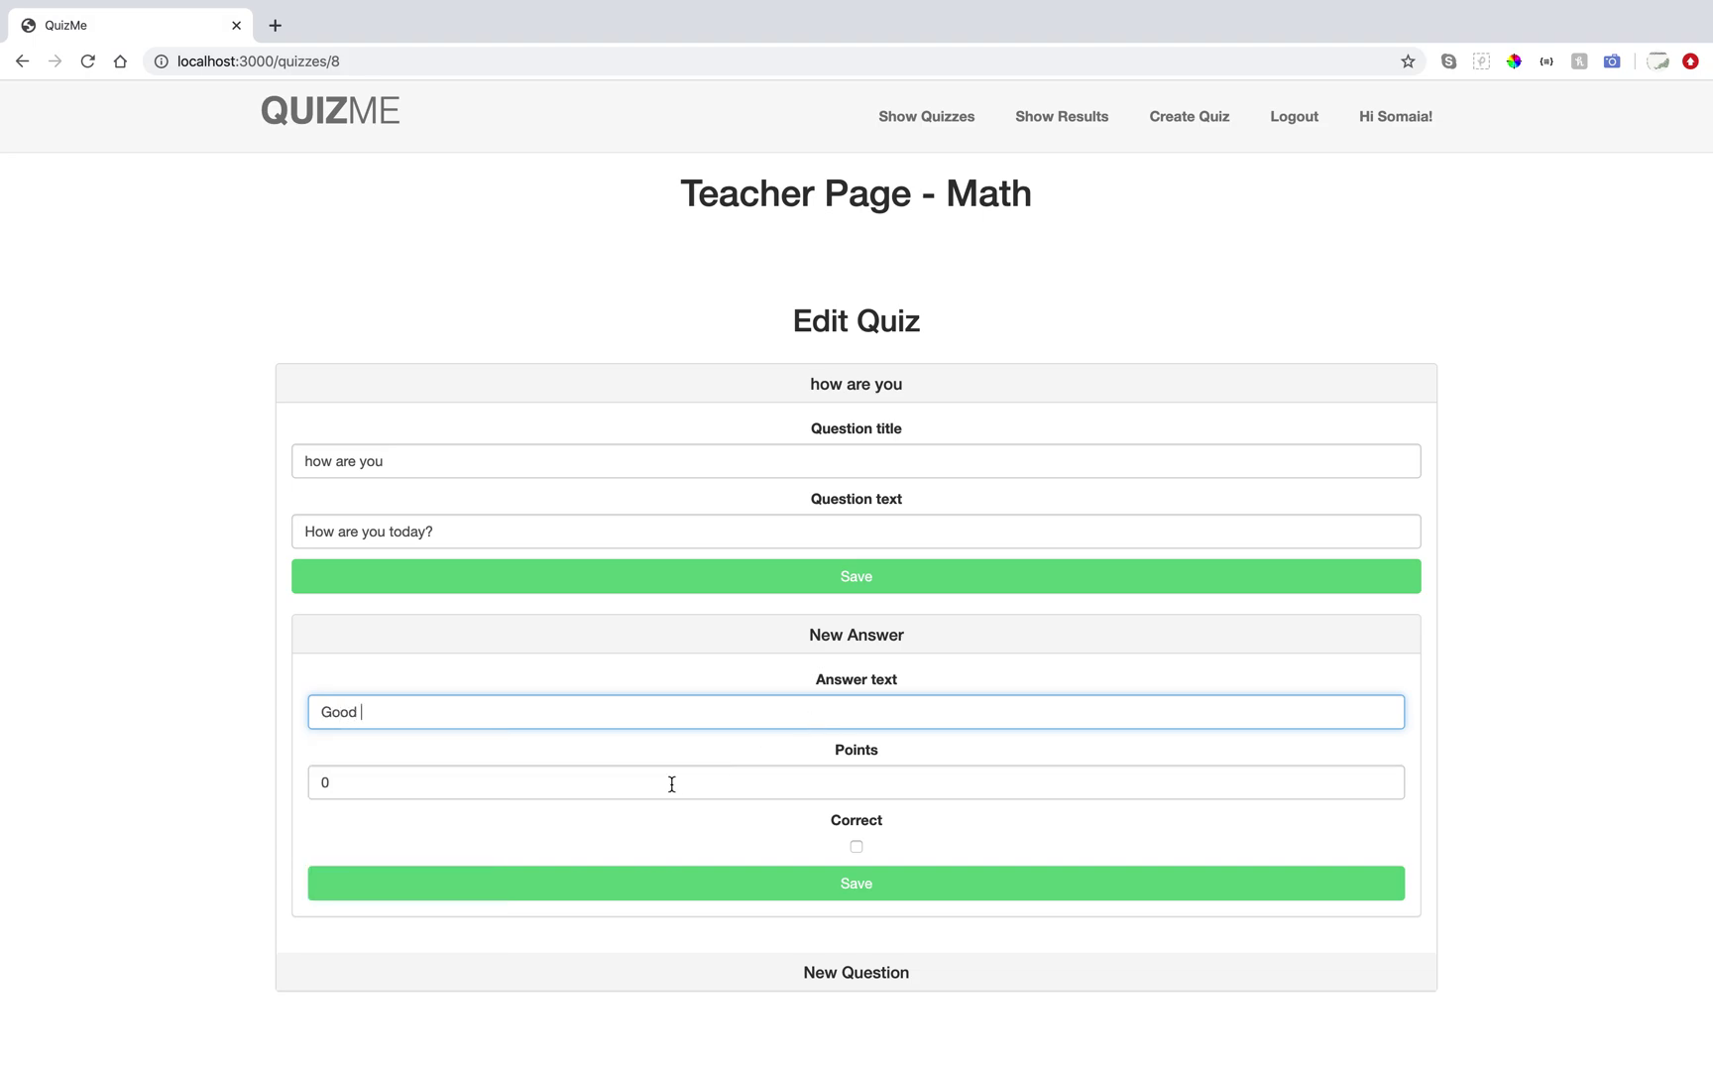
{"action": "left_click", "coordinate": [615, 809]}
{"action": "left_click", "coordinate": [842, 882]}
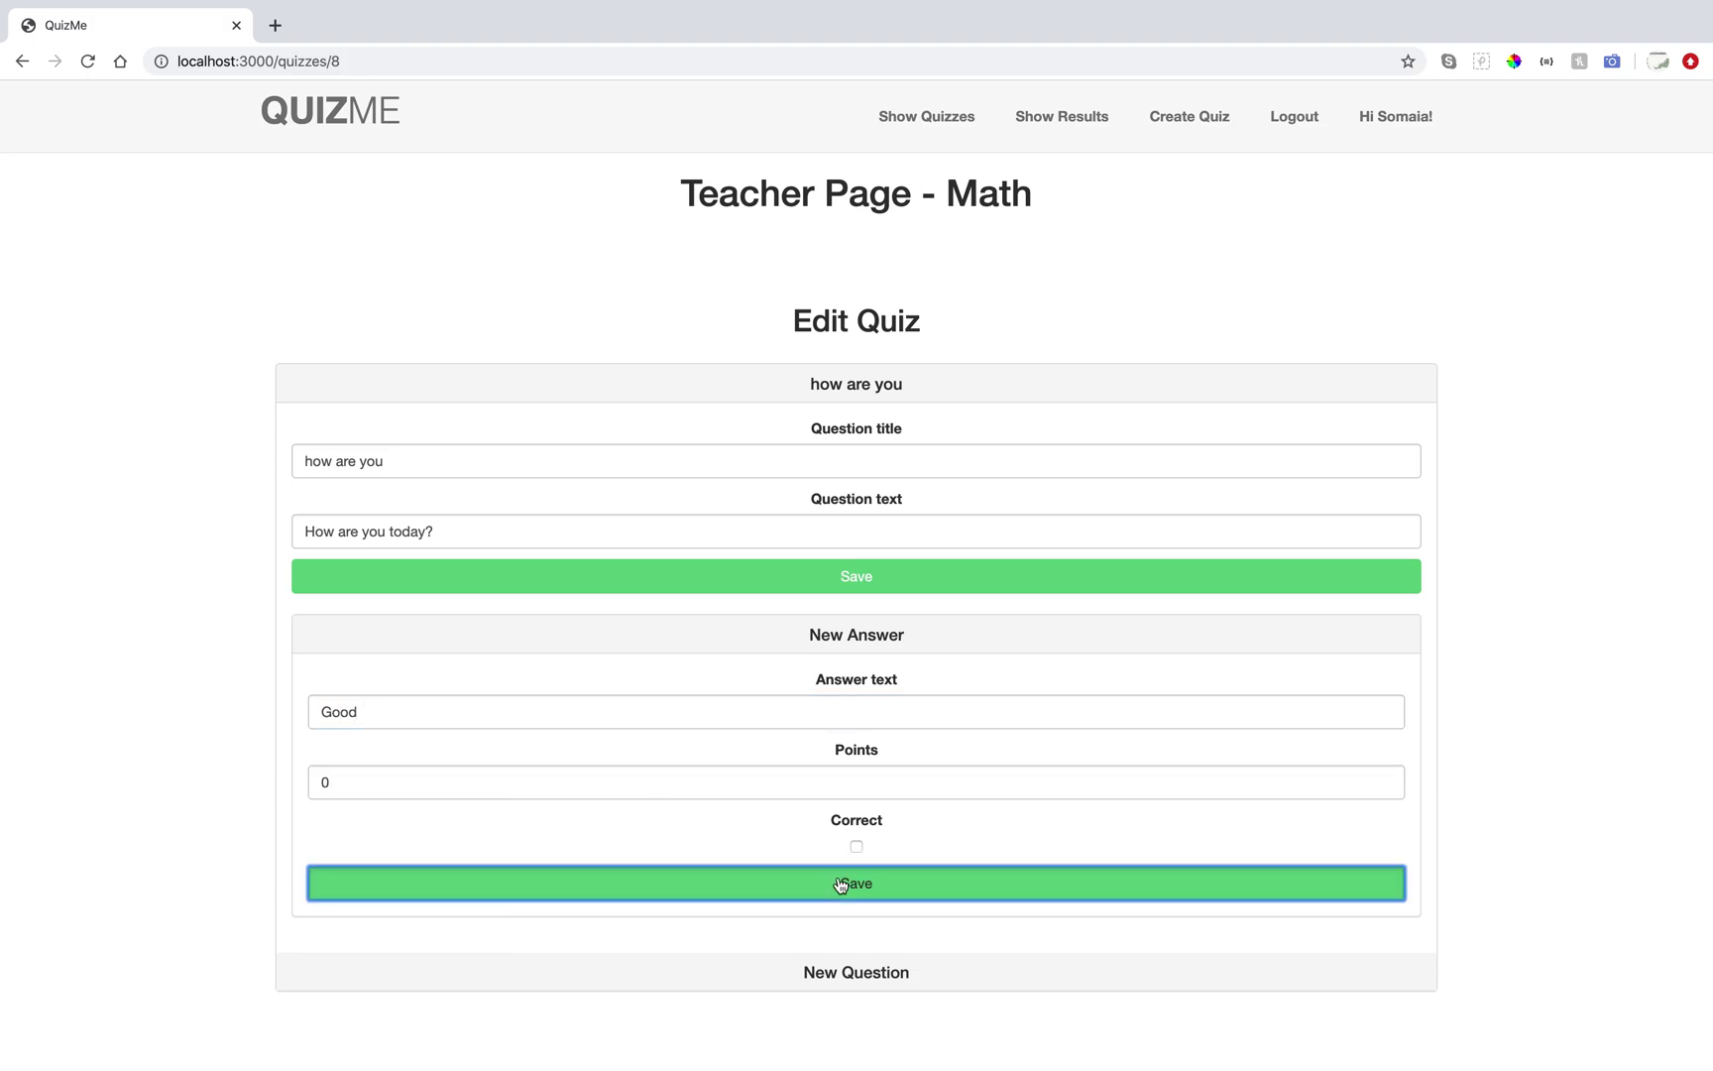
Add a second answer 'bad', save it, and check the question's answers.
{"action": "scroll", "coordinate": [811, 866], "scroll_direction": "down", "scroll_amount": 4}
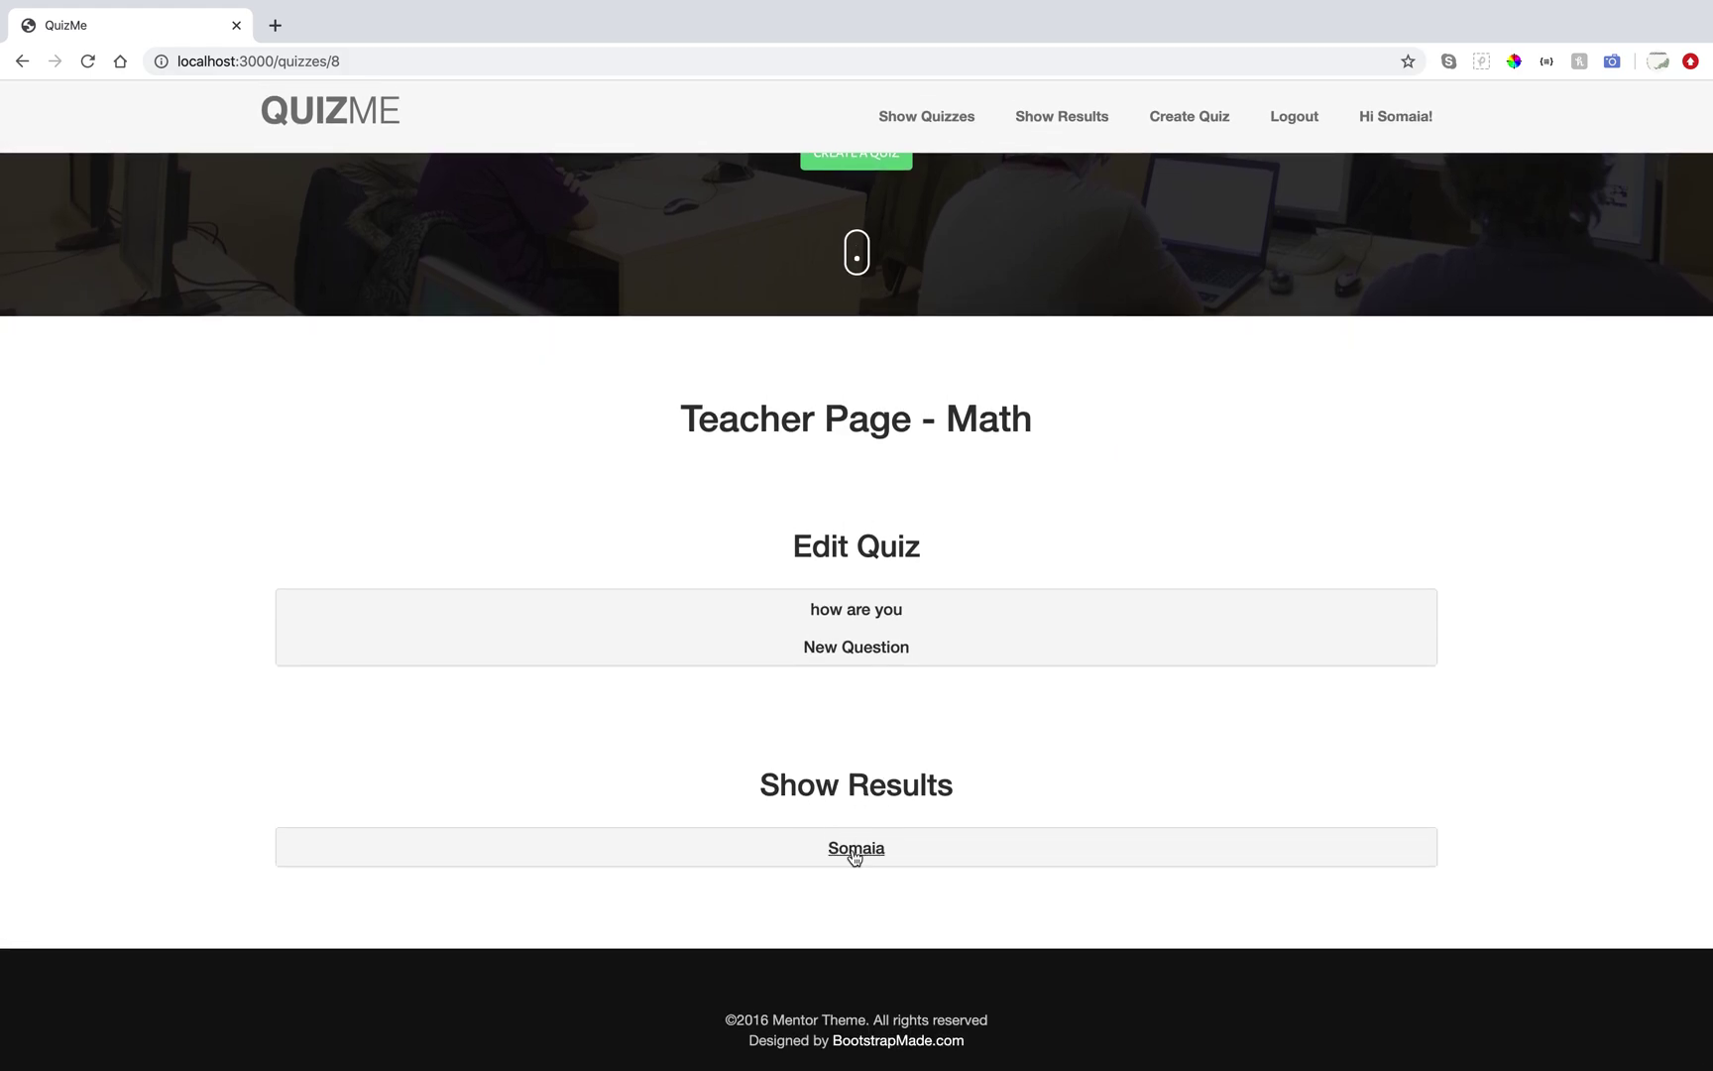
{"action": "left_click", "coordinate": [856, 610]}
{"action": "scroll", "coordinate": [788, 780], "scroll_direction": "down", "scroll_amount": 2}
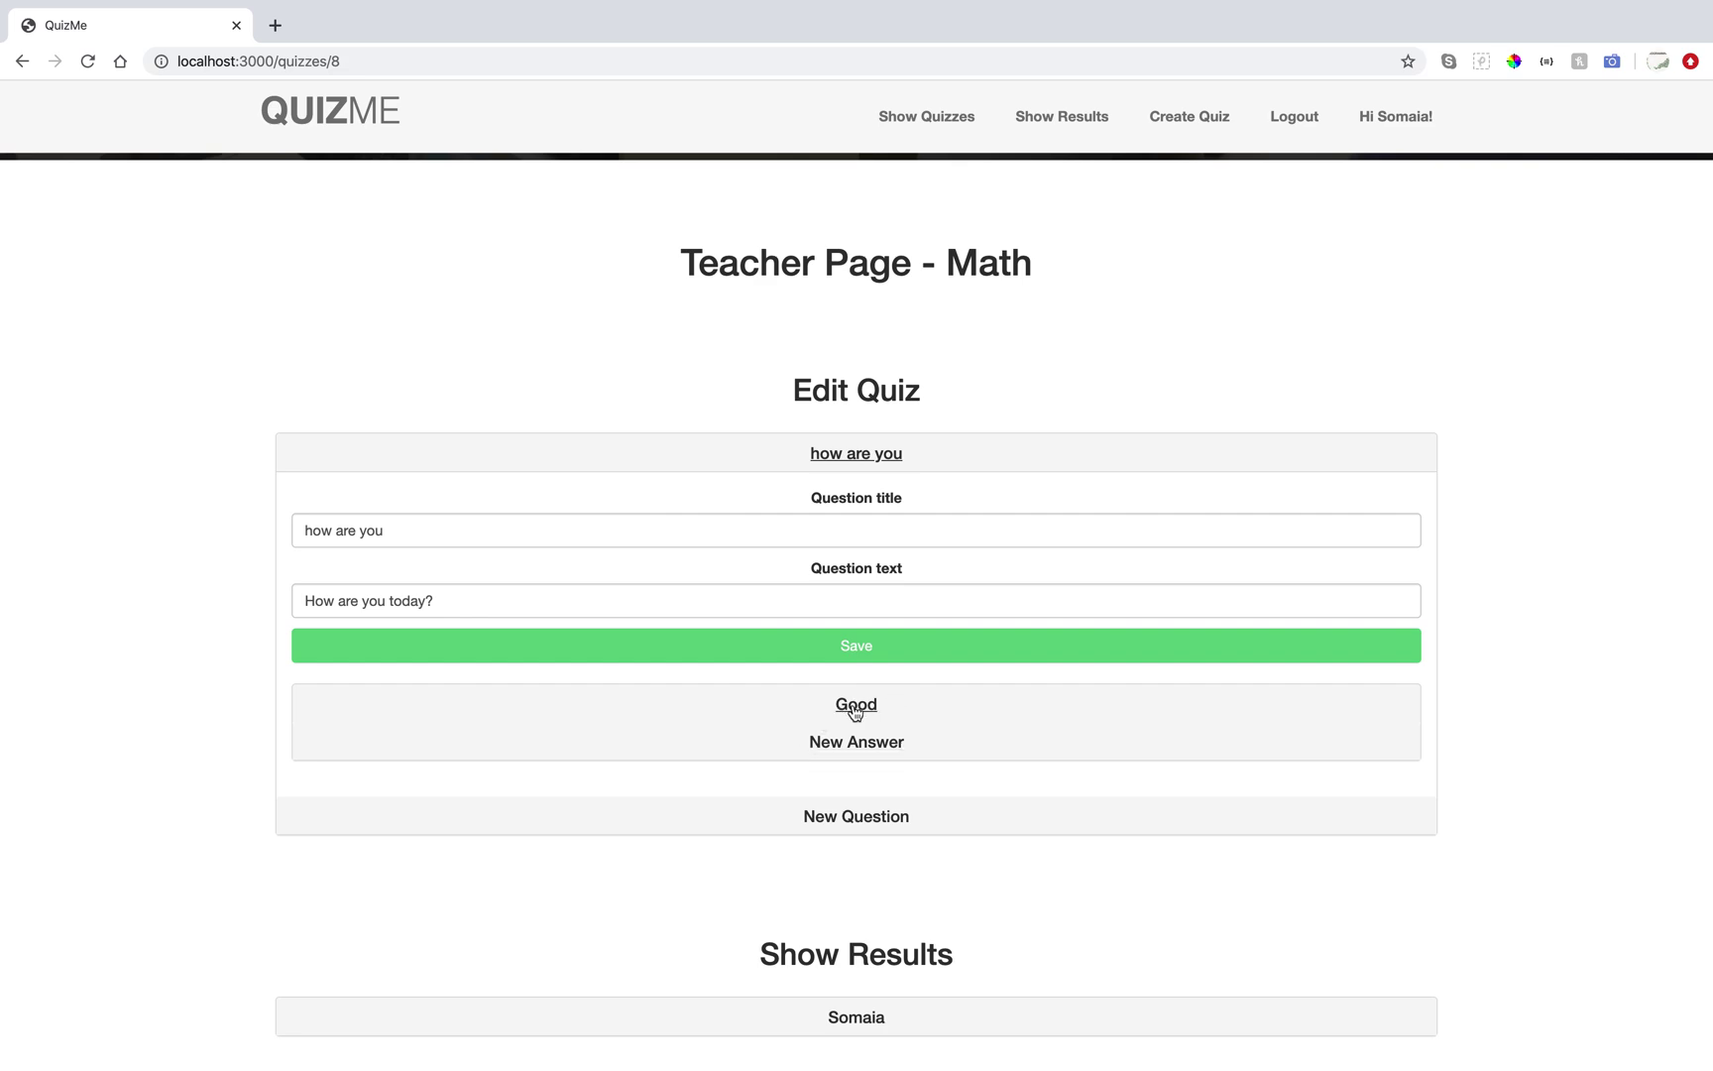
{"action": "left_click", "coordinate": [853, 743]}
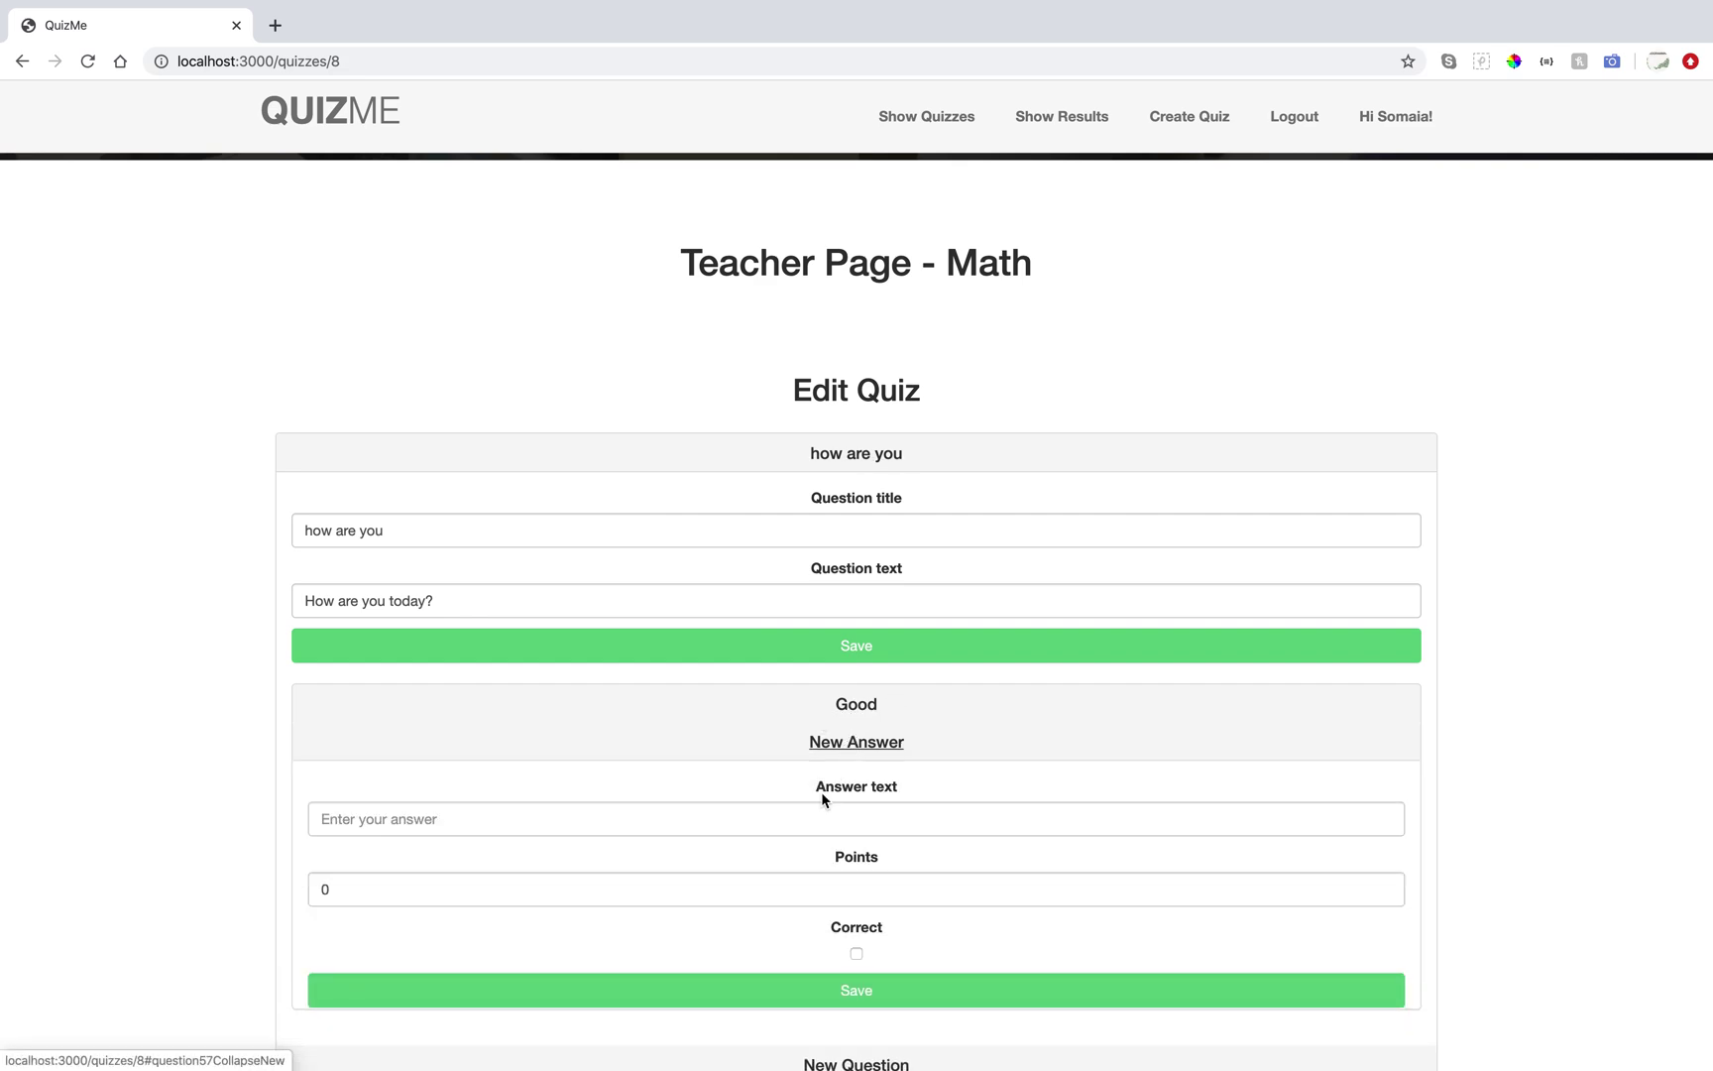
{"action": "left_click", "coordinate": [646, 820]}
{"action": "type", "text": "ba"}
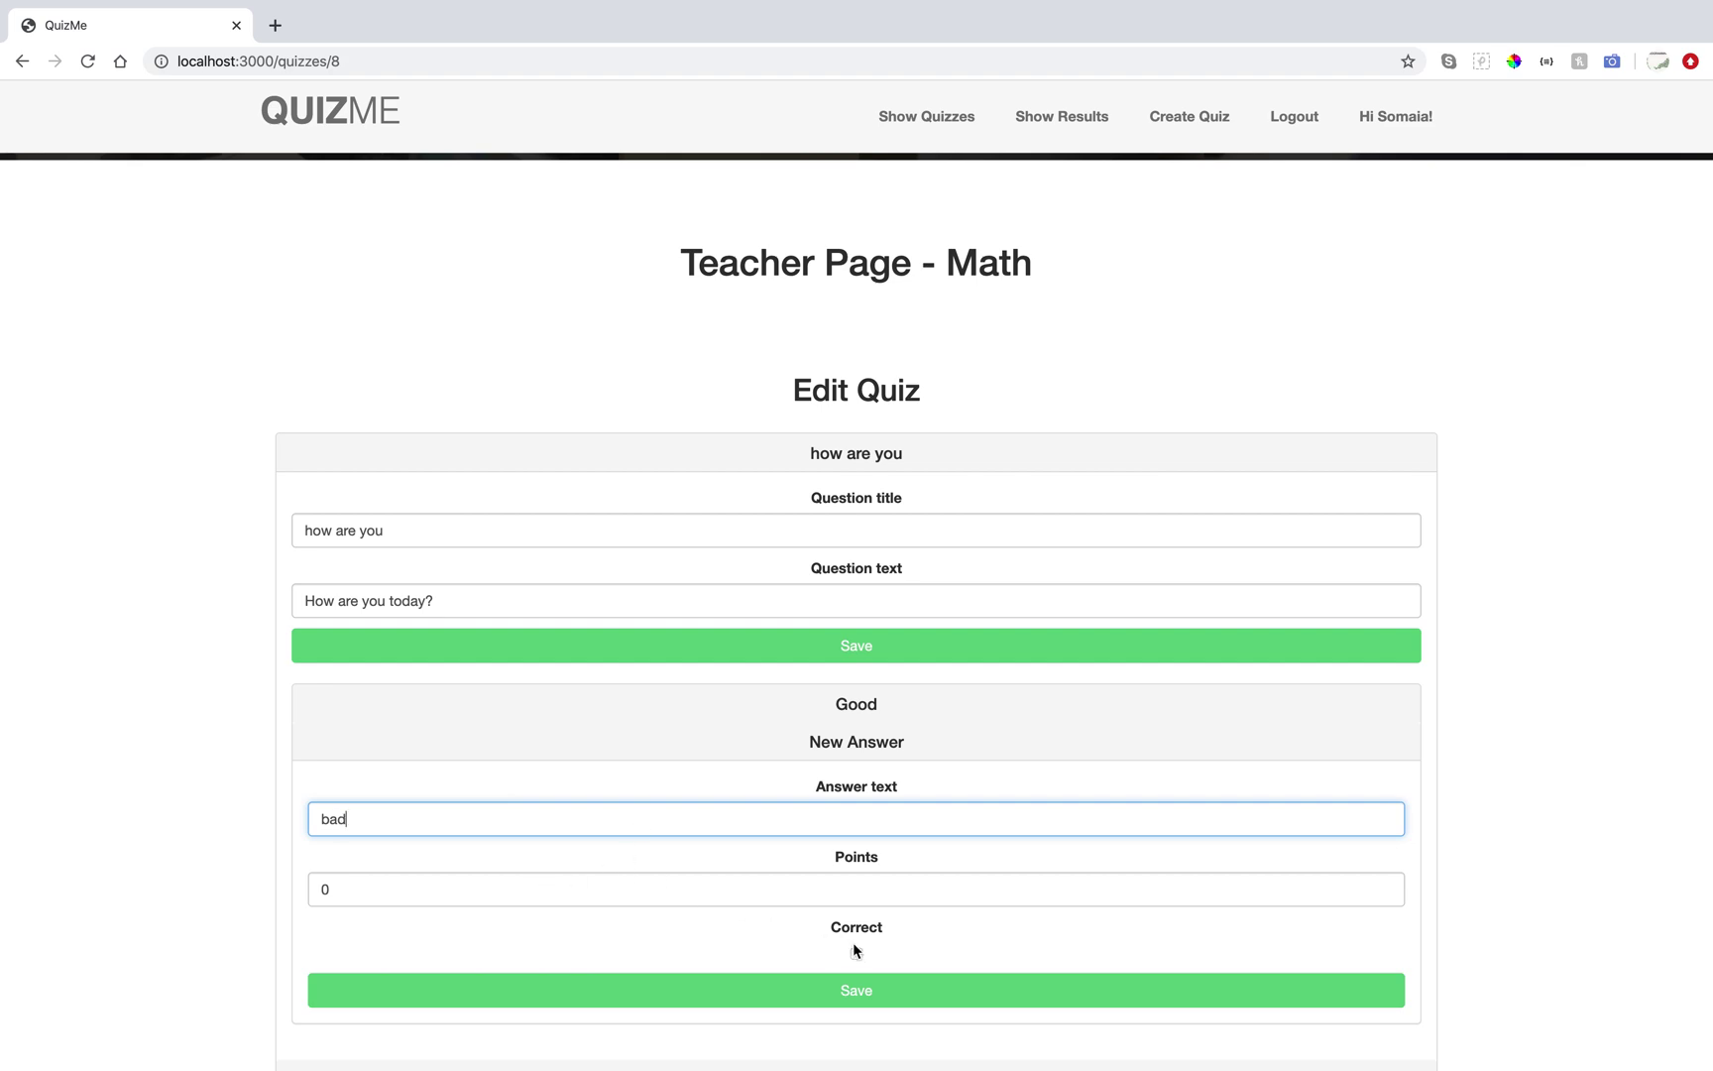
{"action": "type", "text": "d"}
{"action": "left_click", "coordinate": [855, 990]}
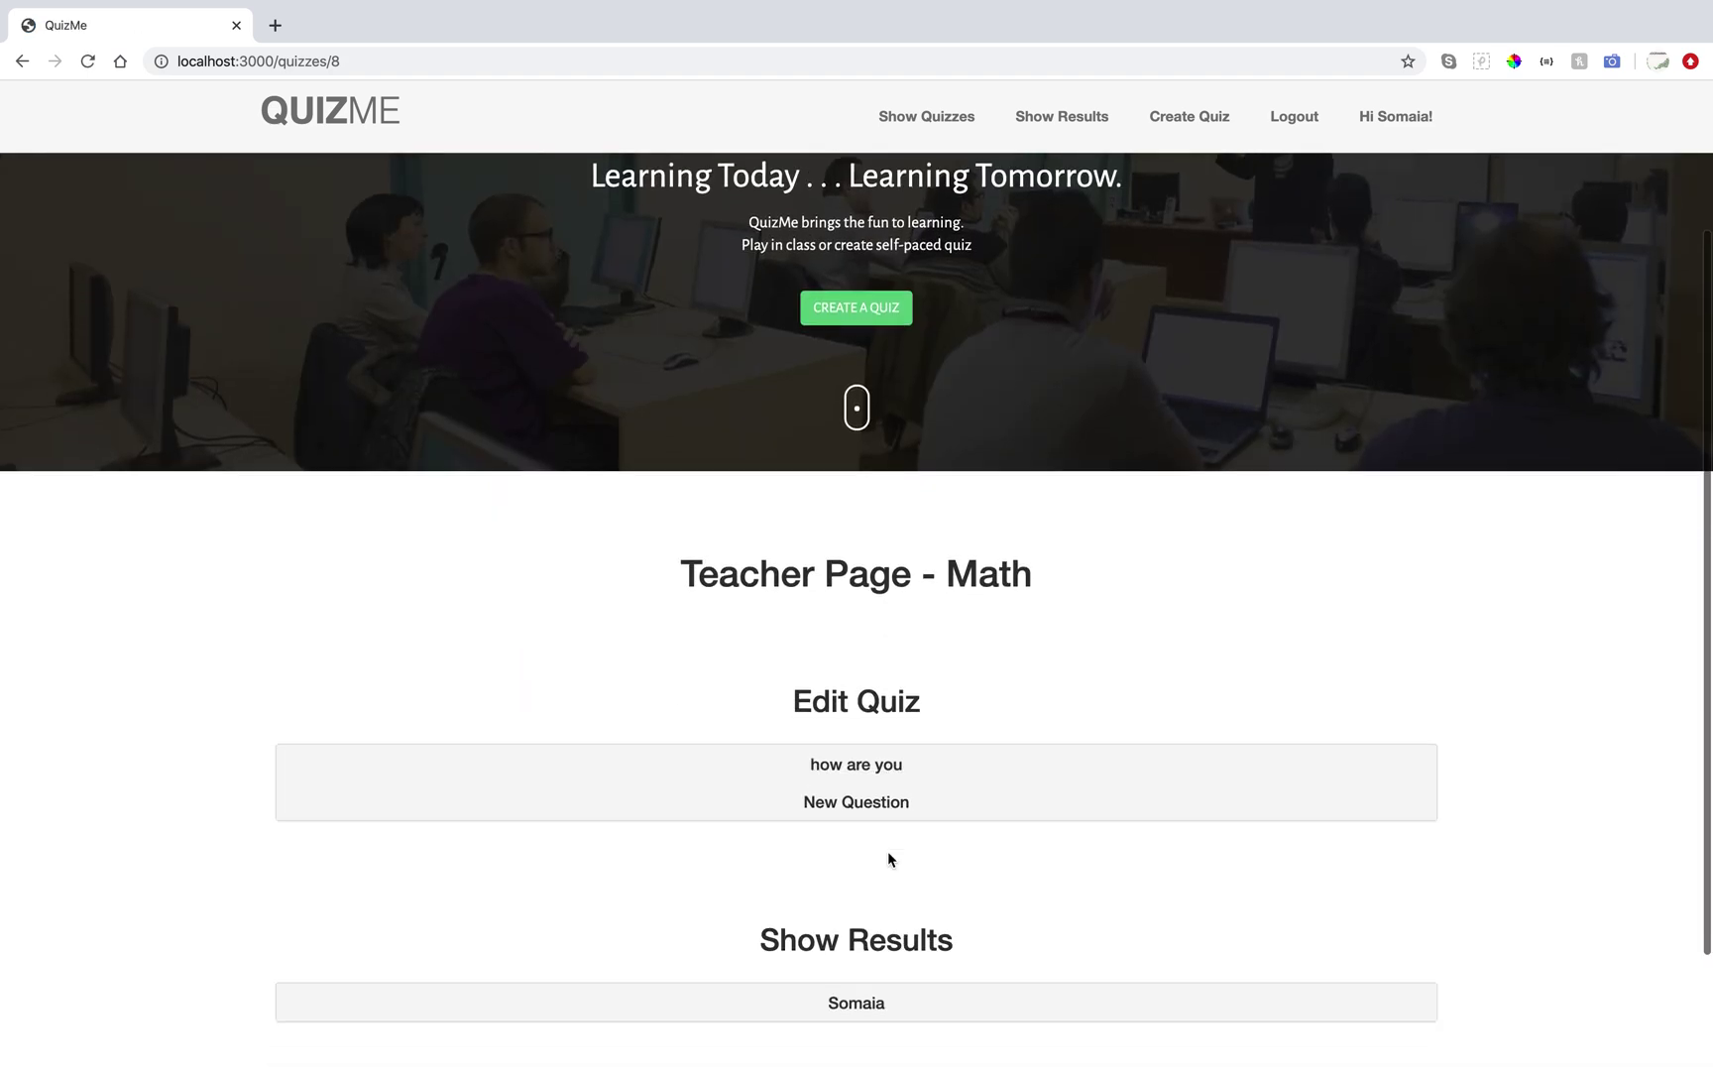
{"action": "scroll", "coordinate": [888, 854], "scroll_direction": "down", "scroll_amount": 2}
{"action": "left_click", "coordinate": [863, 674]}
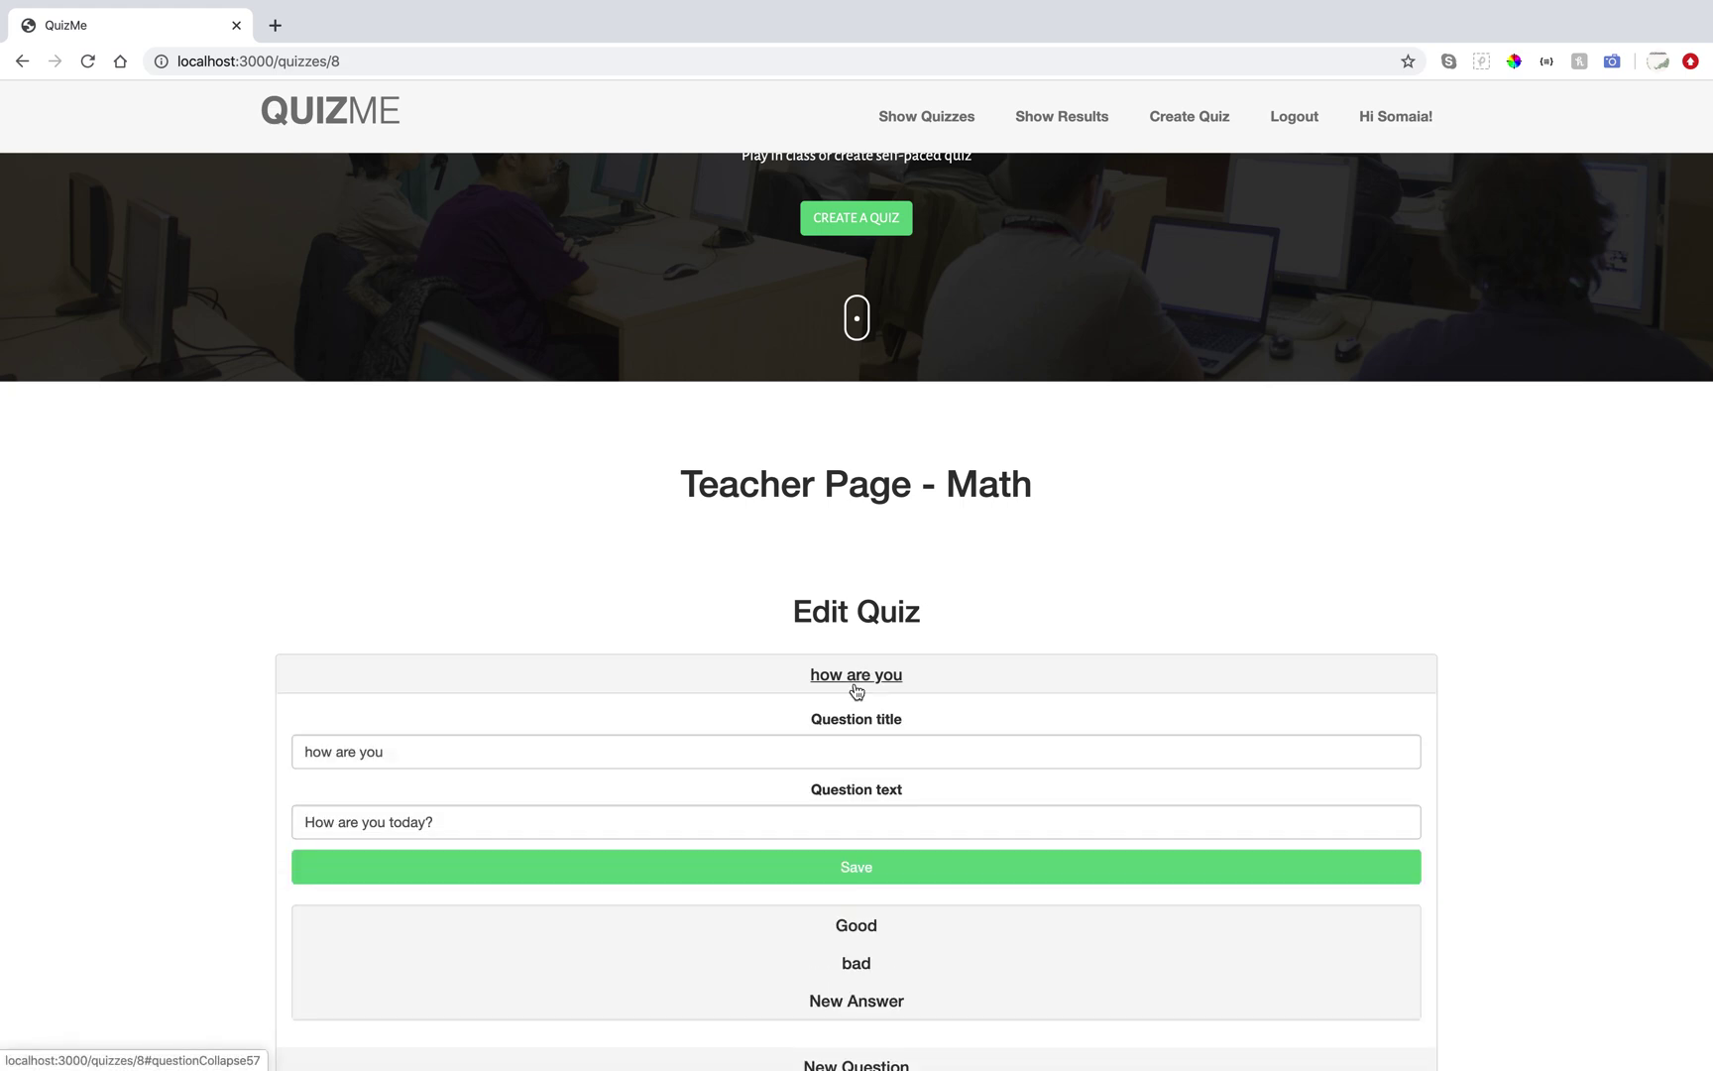
{"action": "scroll", "coordinate": [830, 841], "scroll_direction": "down", "scroll_amount": 1}
{"action": "scroll", "coordinate": [830, 837], "scroll_direction": "down", "scroll_amount": 1}
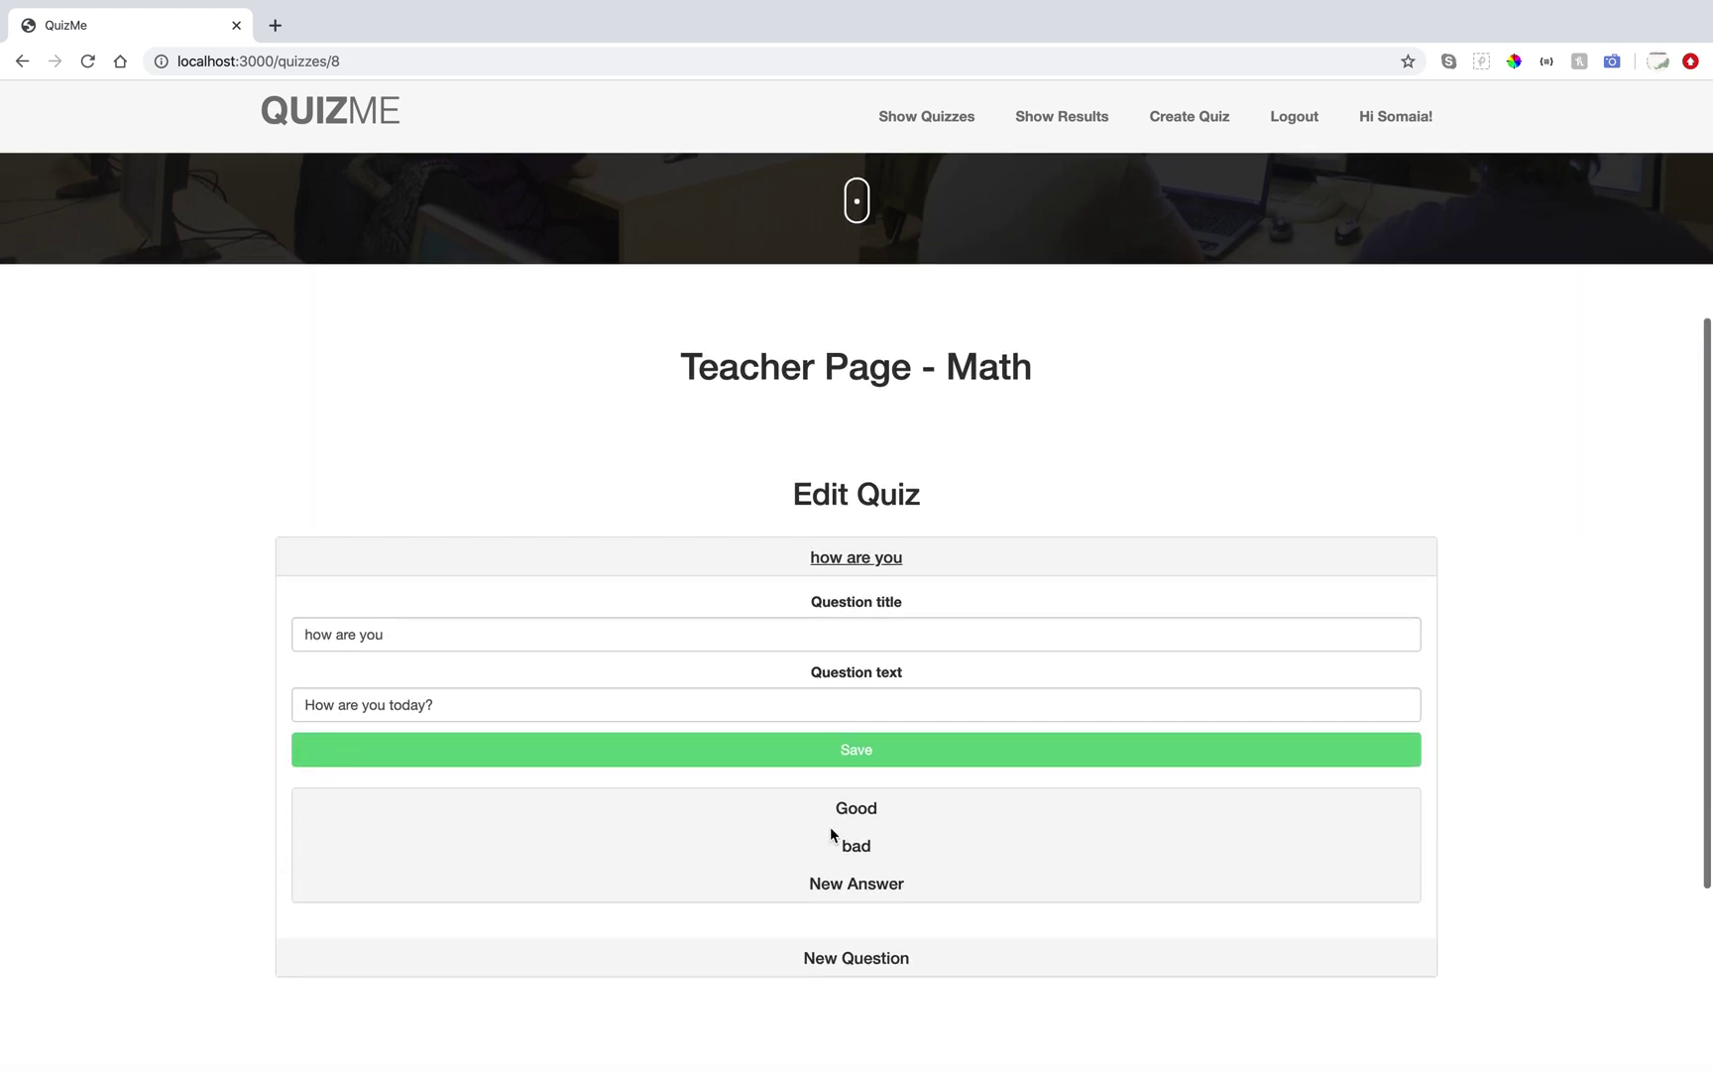
View the General Knowledge quiz result scoring 10 points, then return to the home page.
{"action": "left_click", "coordinate": [1057, 119]}
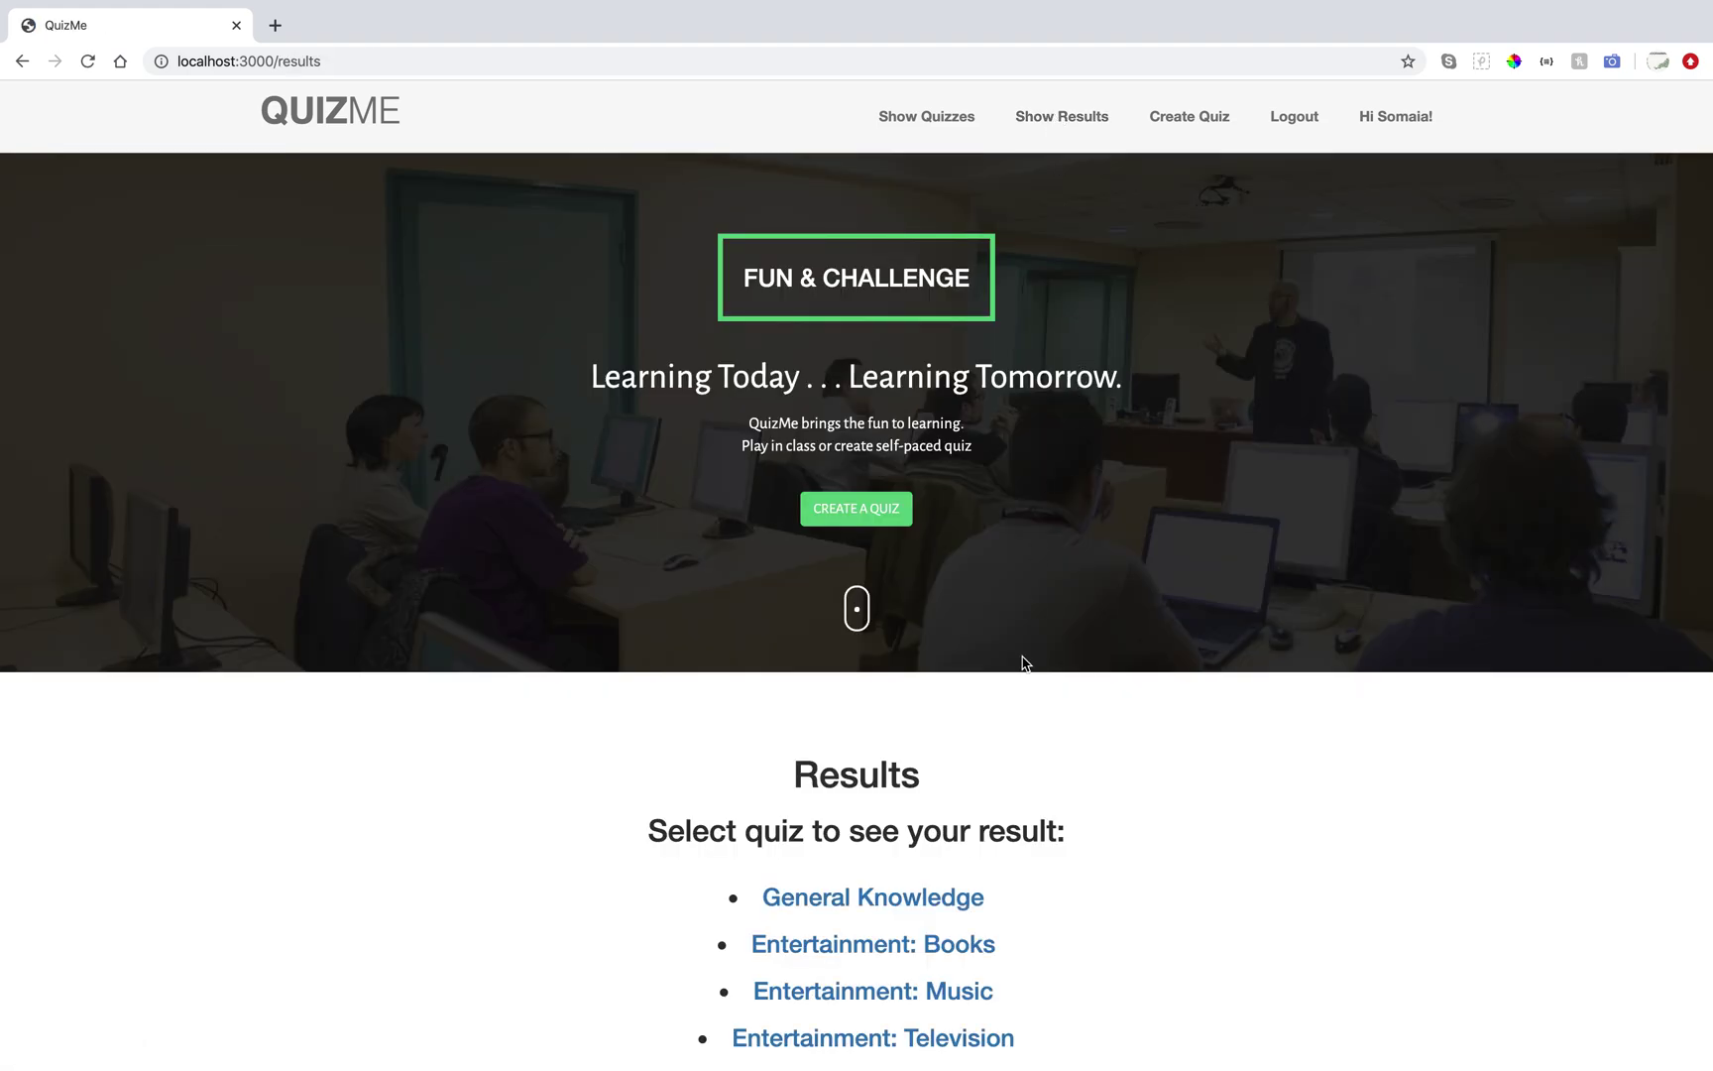
{"action": "scroll", "coordinate": [1021, 801], "scroll_direction": "down", "scroll_amount": 5}
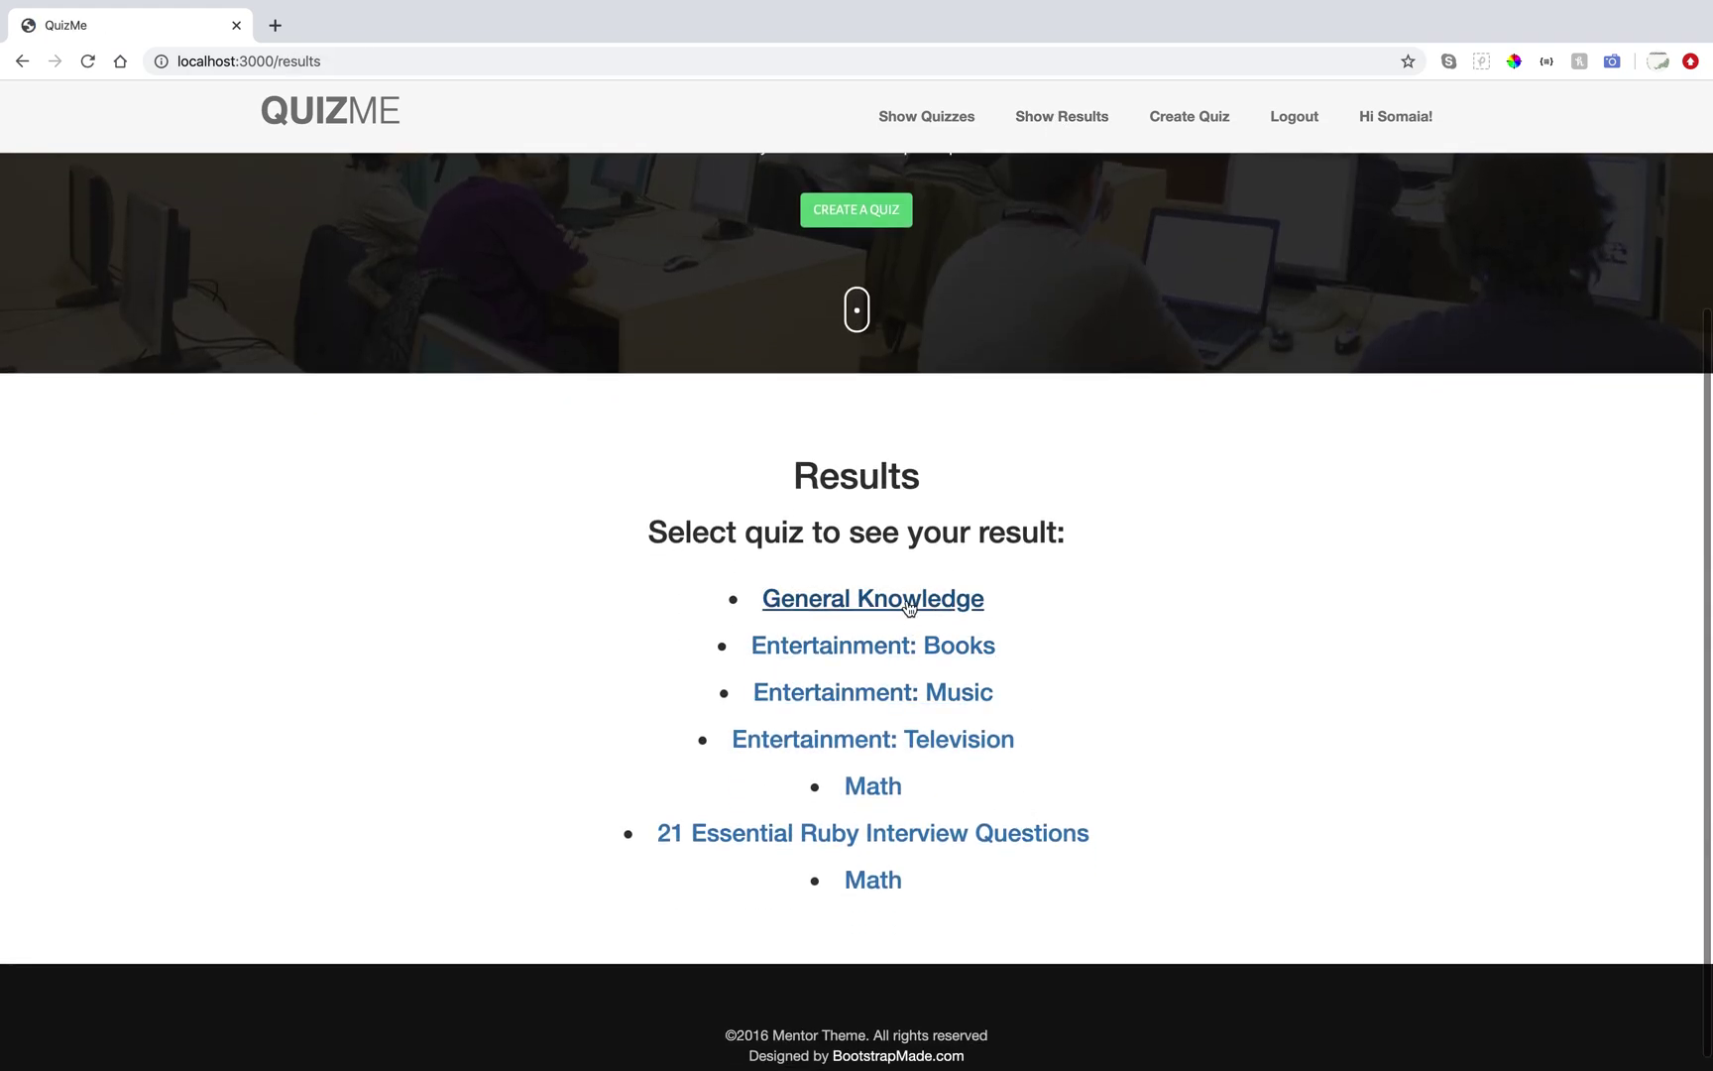
{"action": "left_click", "coordinate": [910, 603]}
{"action": "scroll", "coordinate": [1013, 858], "scroll_direction": "down", "scroll_amount": 5}
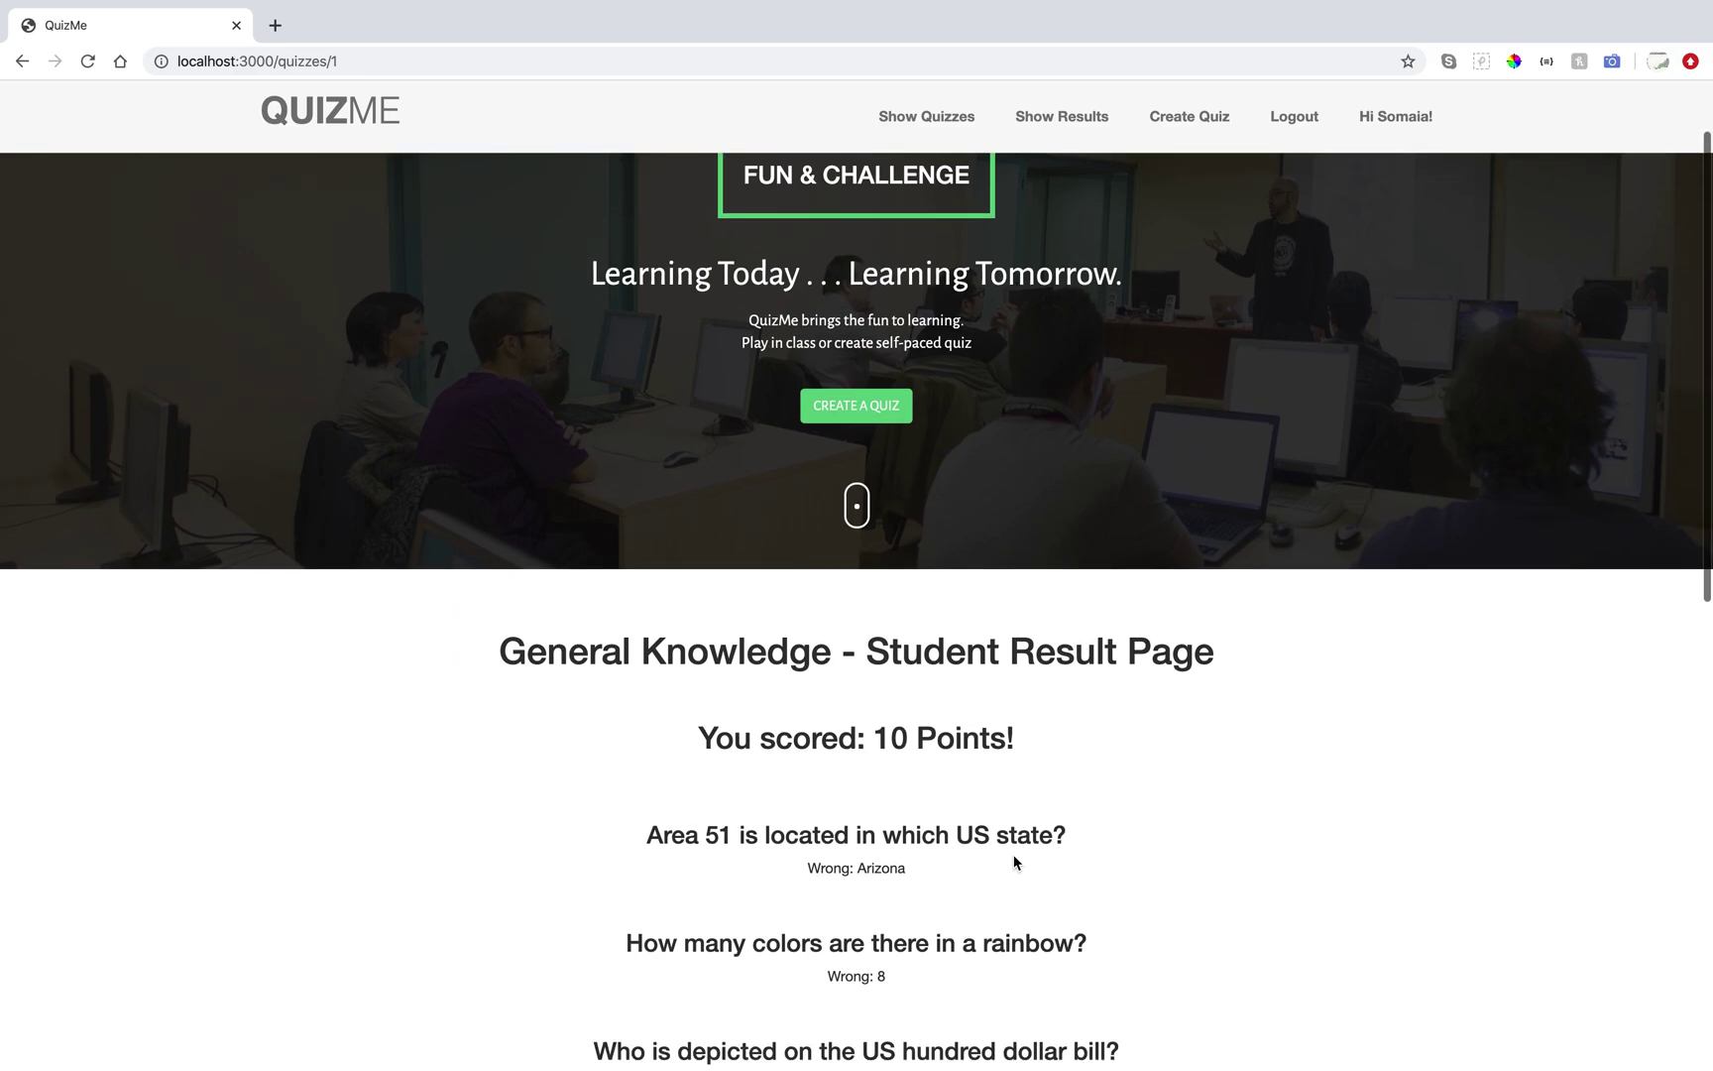
{"action": "scroll", "coordinate": [1013, 861], "scroll_direction": "down", "scroll_amount": 4}
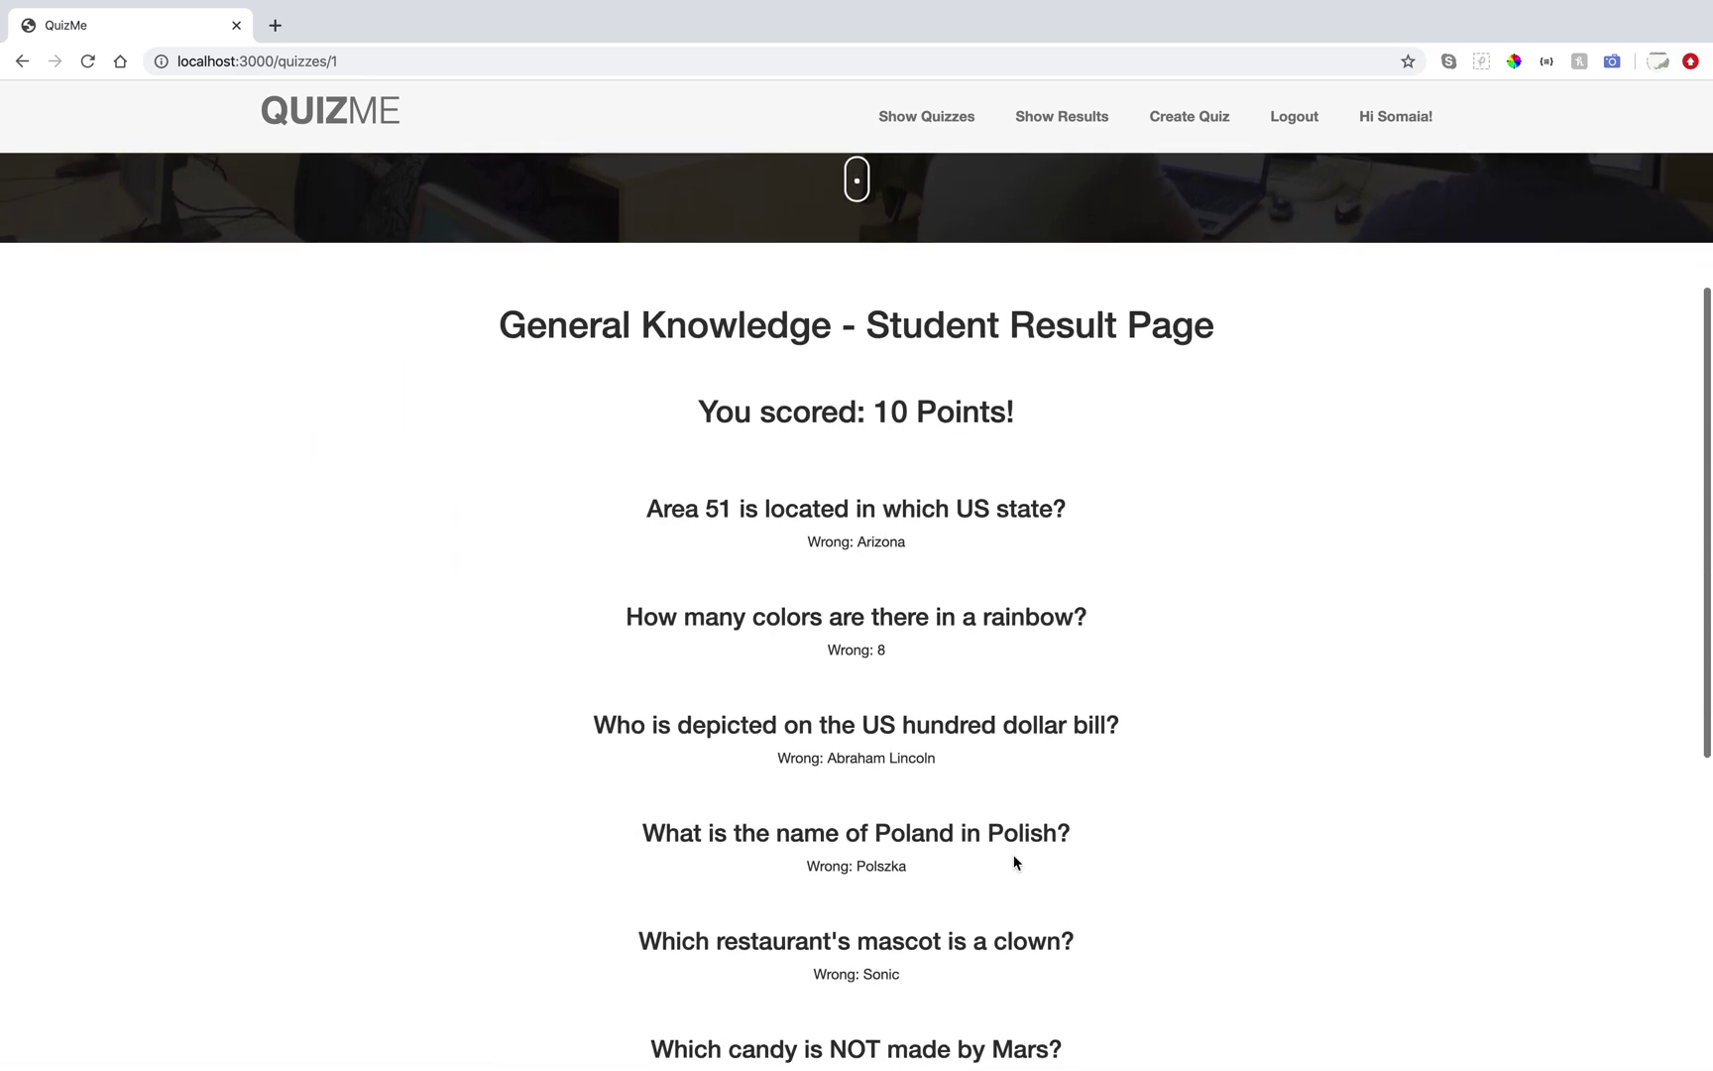
{"action": "scroll", "coordinate": [1016, 520], "scroll_direction": "up", "scroll_amount": 6}
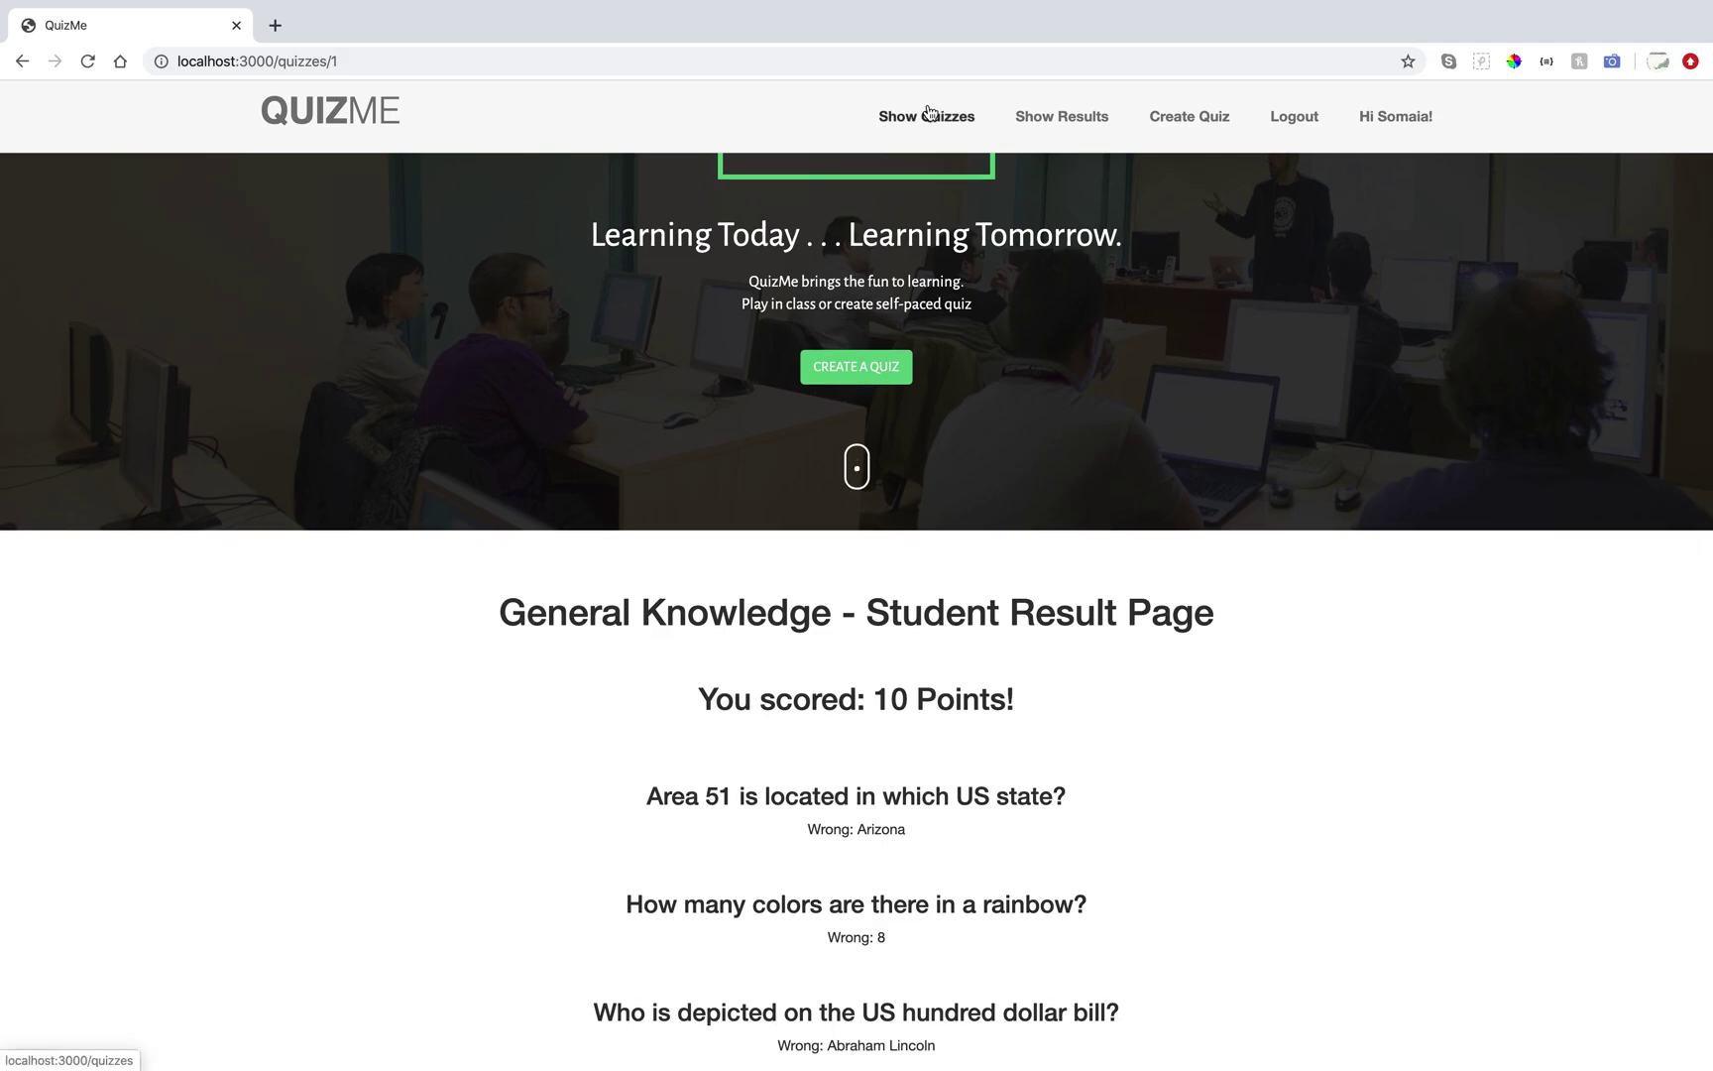
{"action": "left_click", "coordinate": [386, 116]}
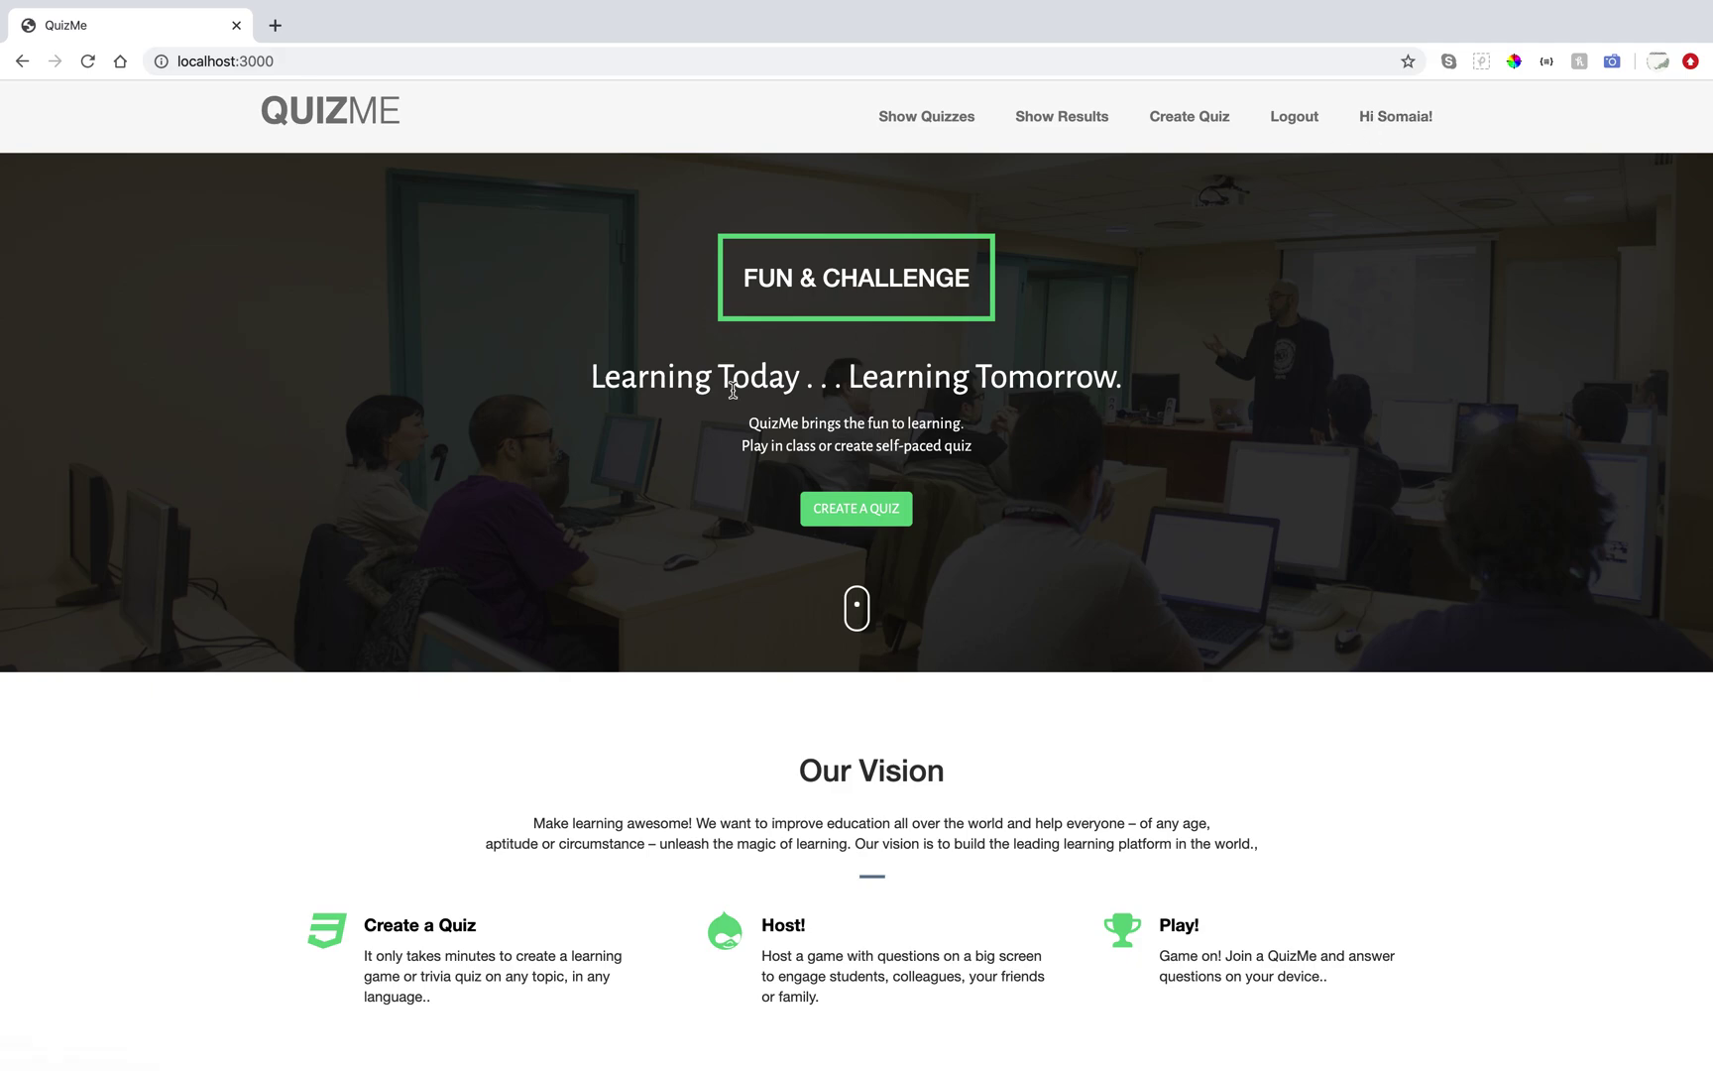
Browse the home quiz gallery and the Ruby interview questions quiz page.
{"action": "scroll", "coordinate": [696, 451], "scroll_direction": "down", "scroll_amount": 5}
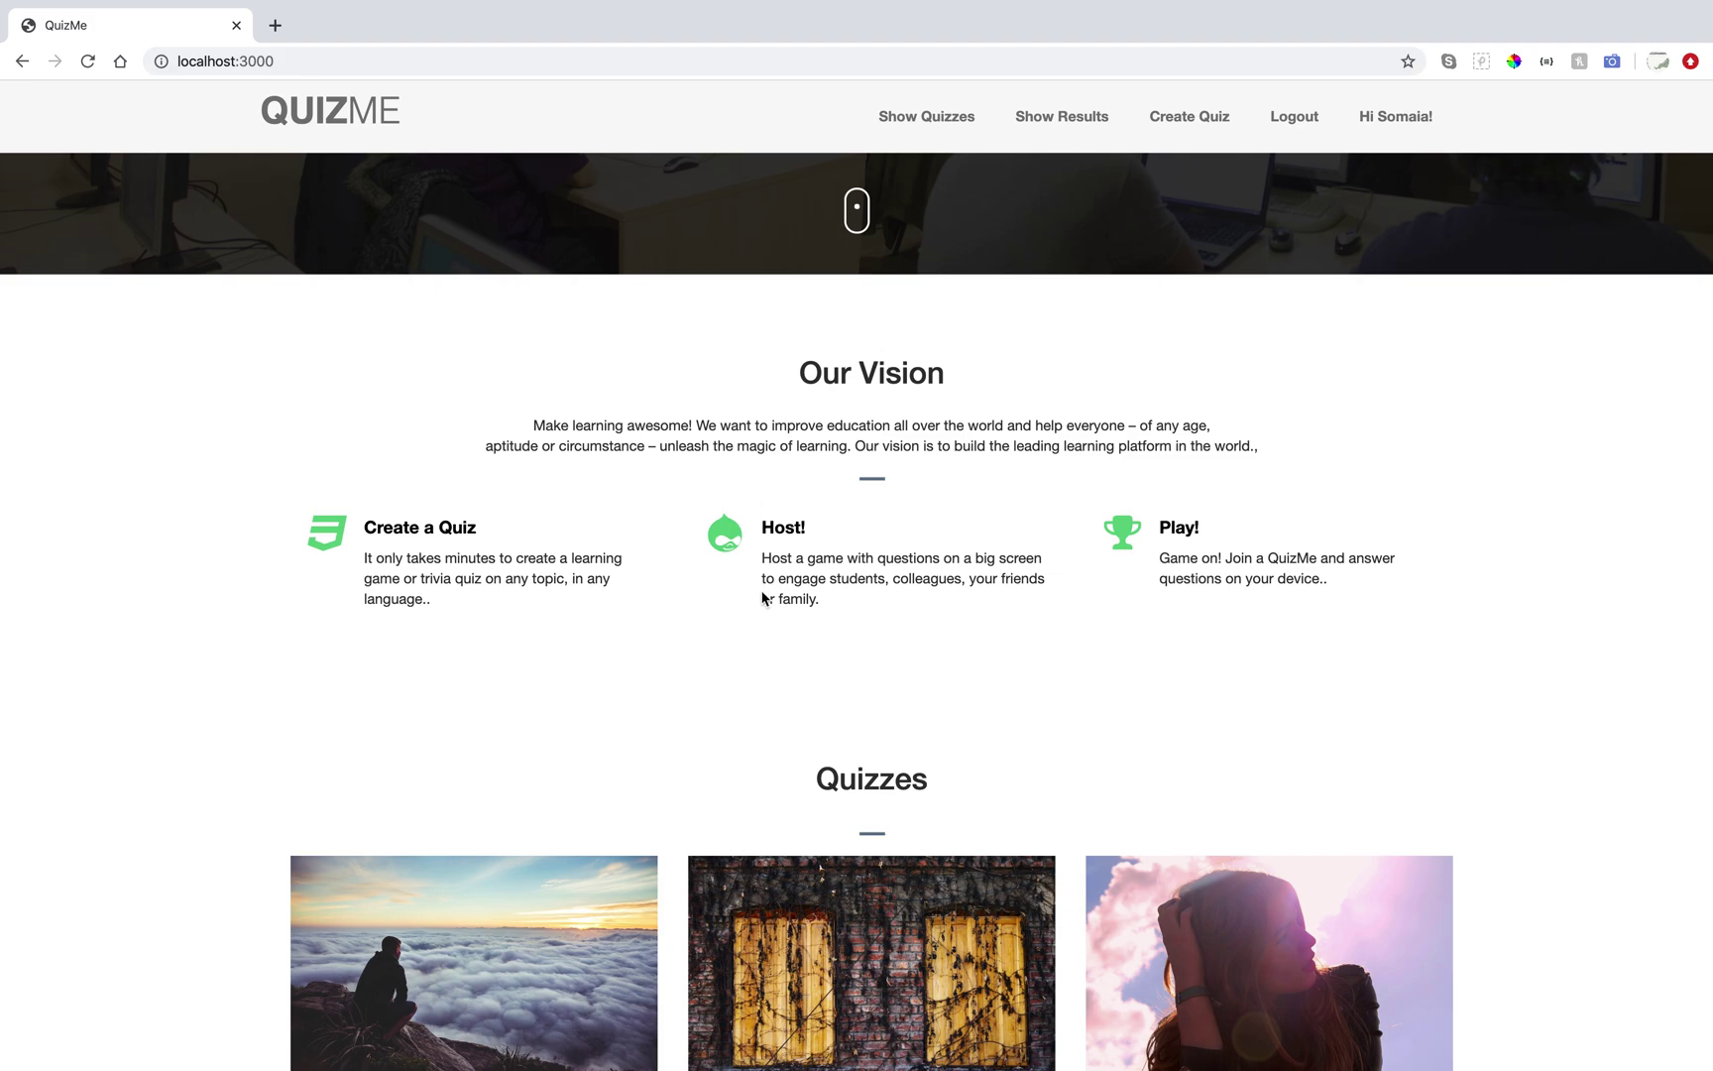
{"action": "scroll", "coordinate": [763, 601], "scroll_direction": "down", "scroll_amount": 3}
{"action": "scroll", "coordinate": [276, 533], "scroll_direction": "down", "scroll_amount": 5}
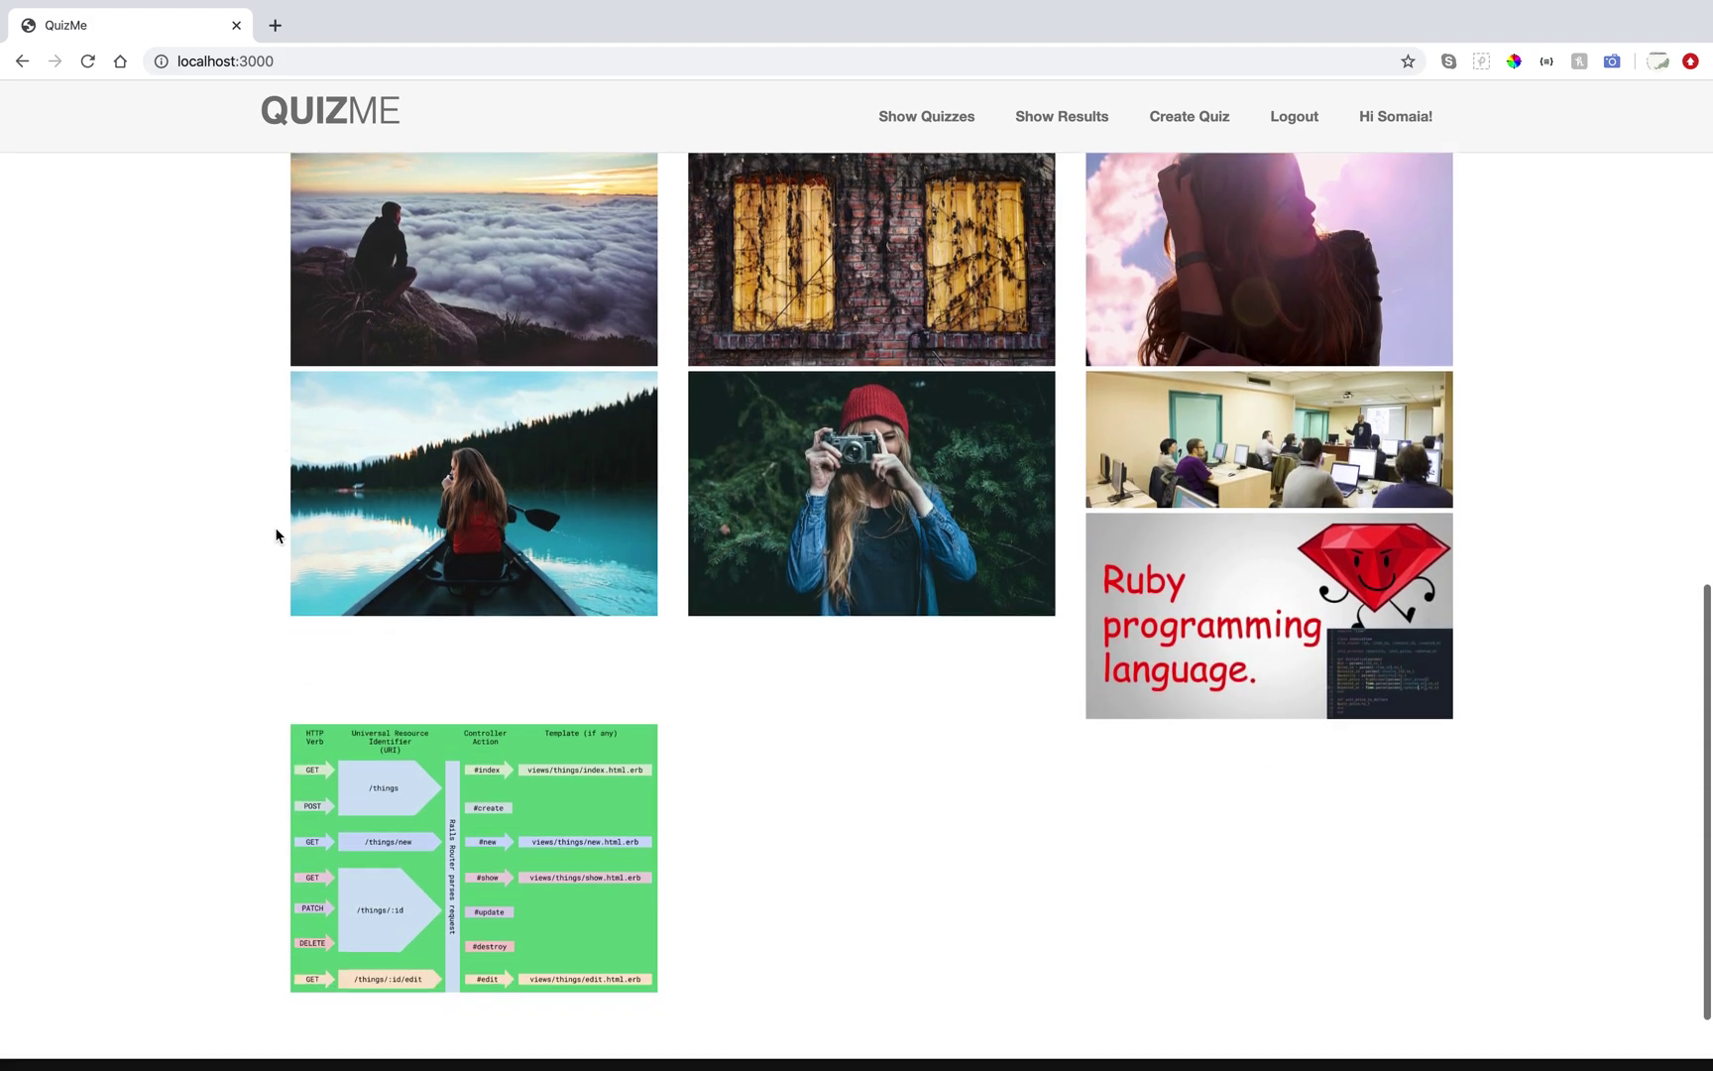
{"action": "scroll", "coordinate": [243, 491], "scroll_direction": "down", "scroll_amount": 2}
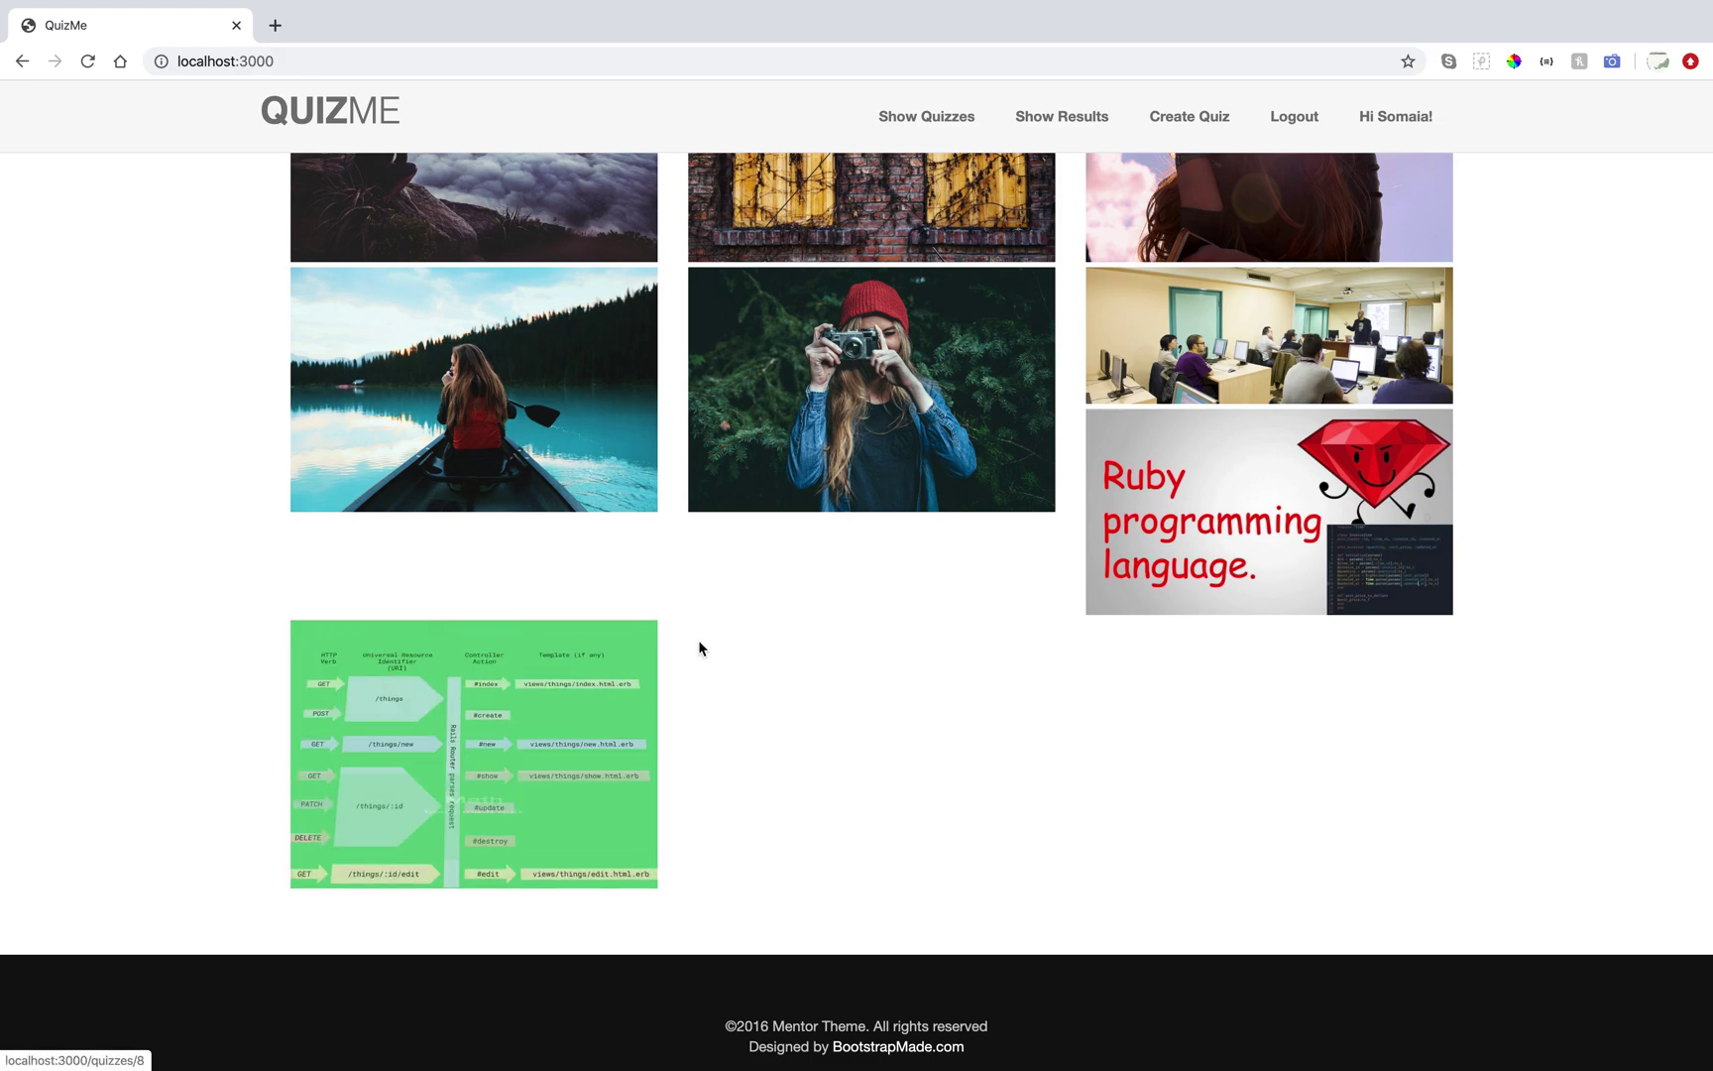
{"action": "scroll", "coordinate": [696, 639], "scroll_direction": "up", "scroll_amount": 1}
{"action": "scroll", "coordinate": [697, 639], "scroll_direction": "down", "scroll_amount": 1}
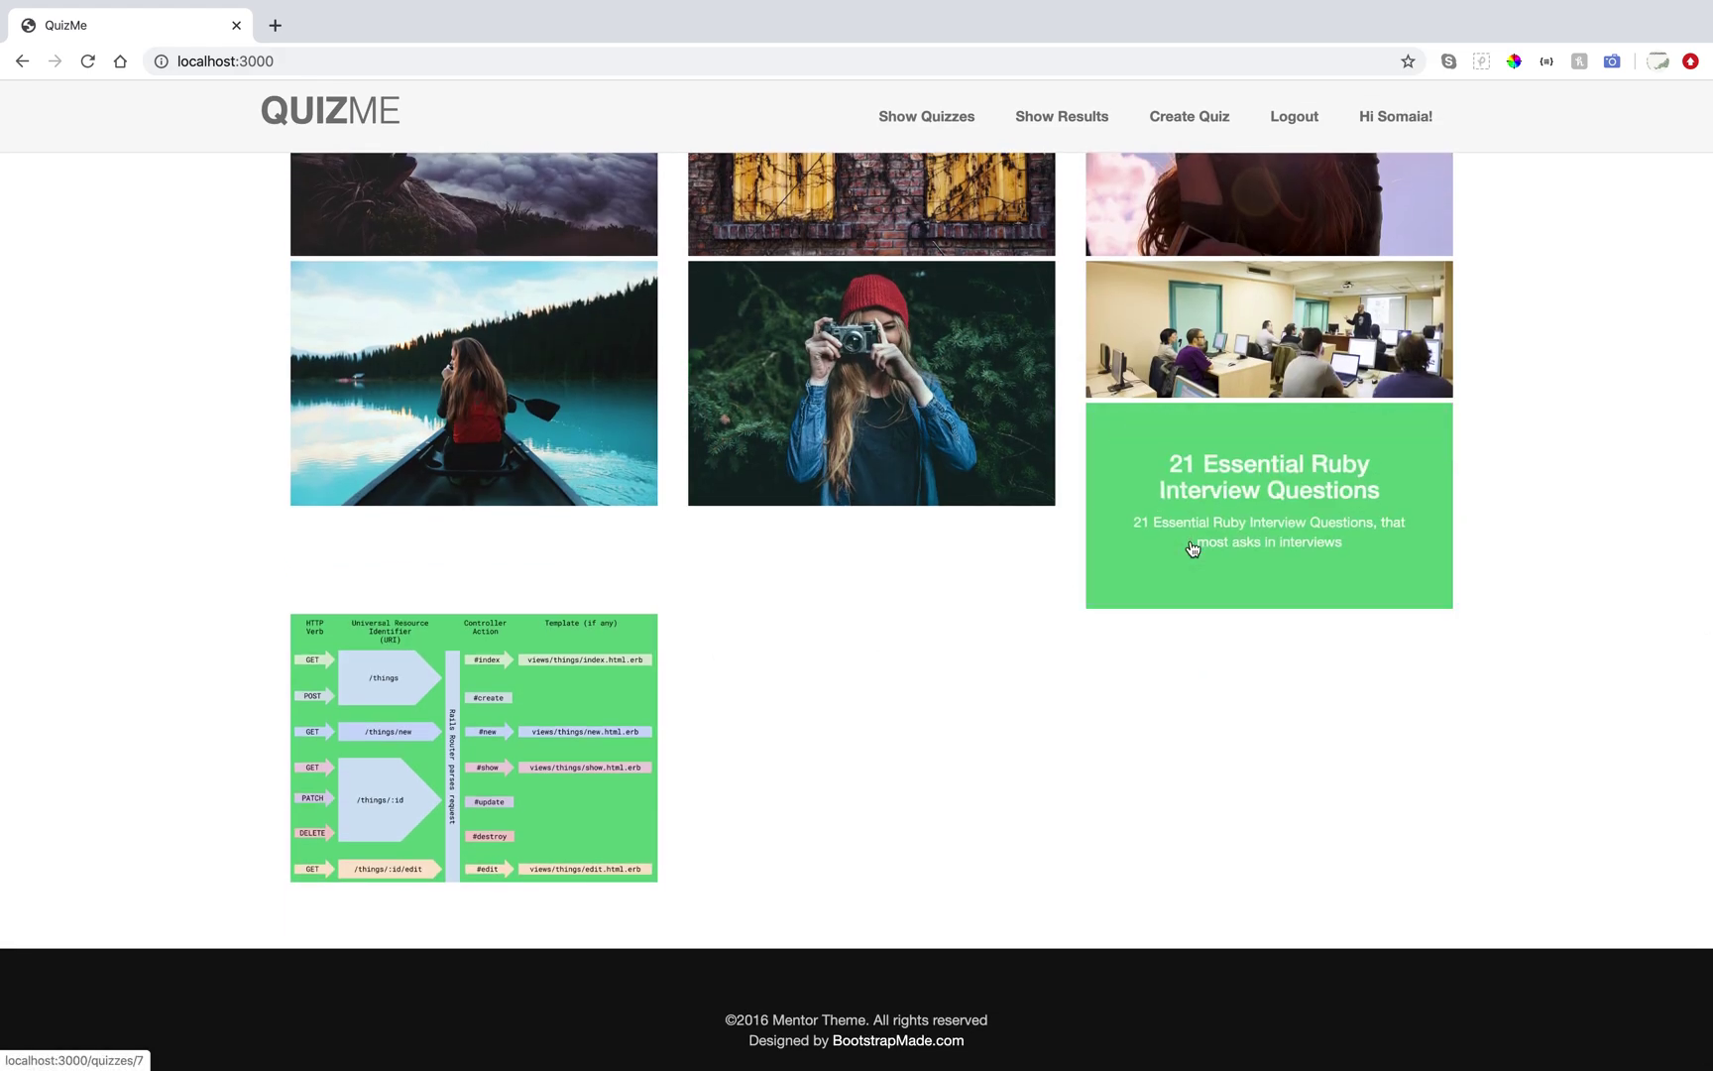
{"action": "left_click", "coordinate": [1211, 515]}
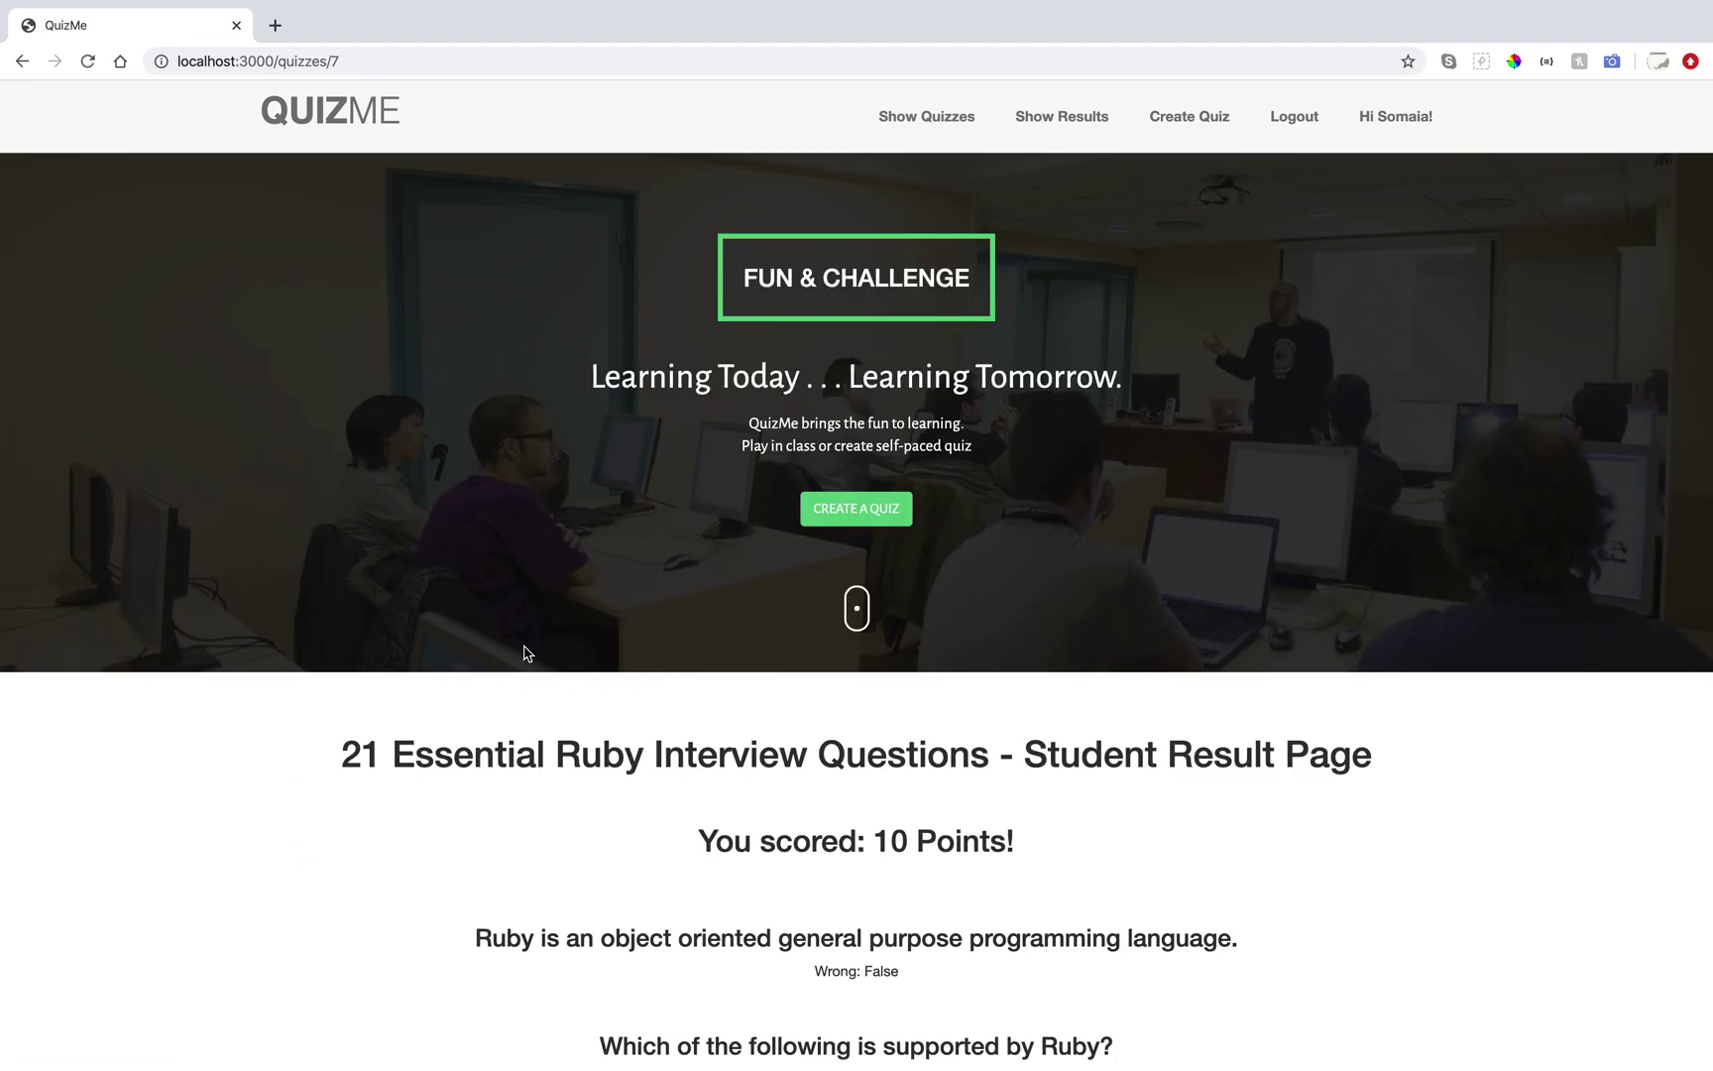
{"action": "scroll", "coordinate": [375, 685], "scroll_direction": "down", "scroll_amount": 3}
{"action": "scroll", "coordinate": [279, 599], "scroll_direction": "left", "scroll_amount": 5}
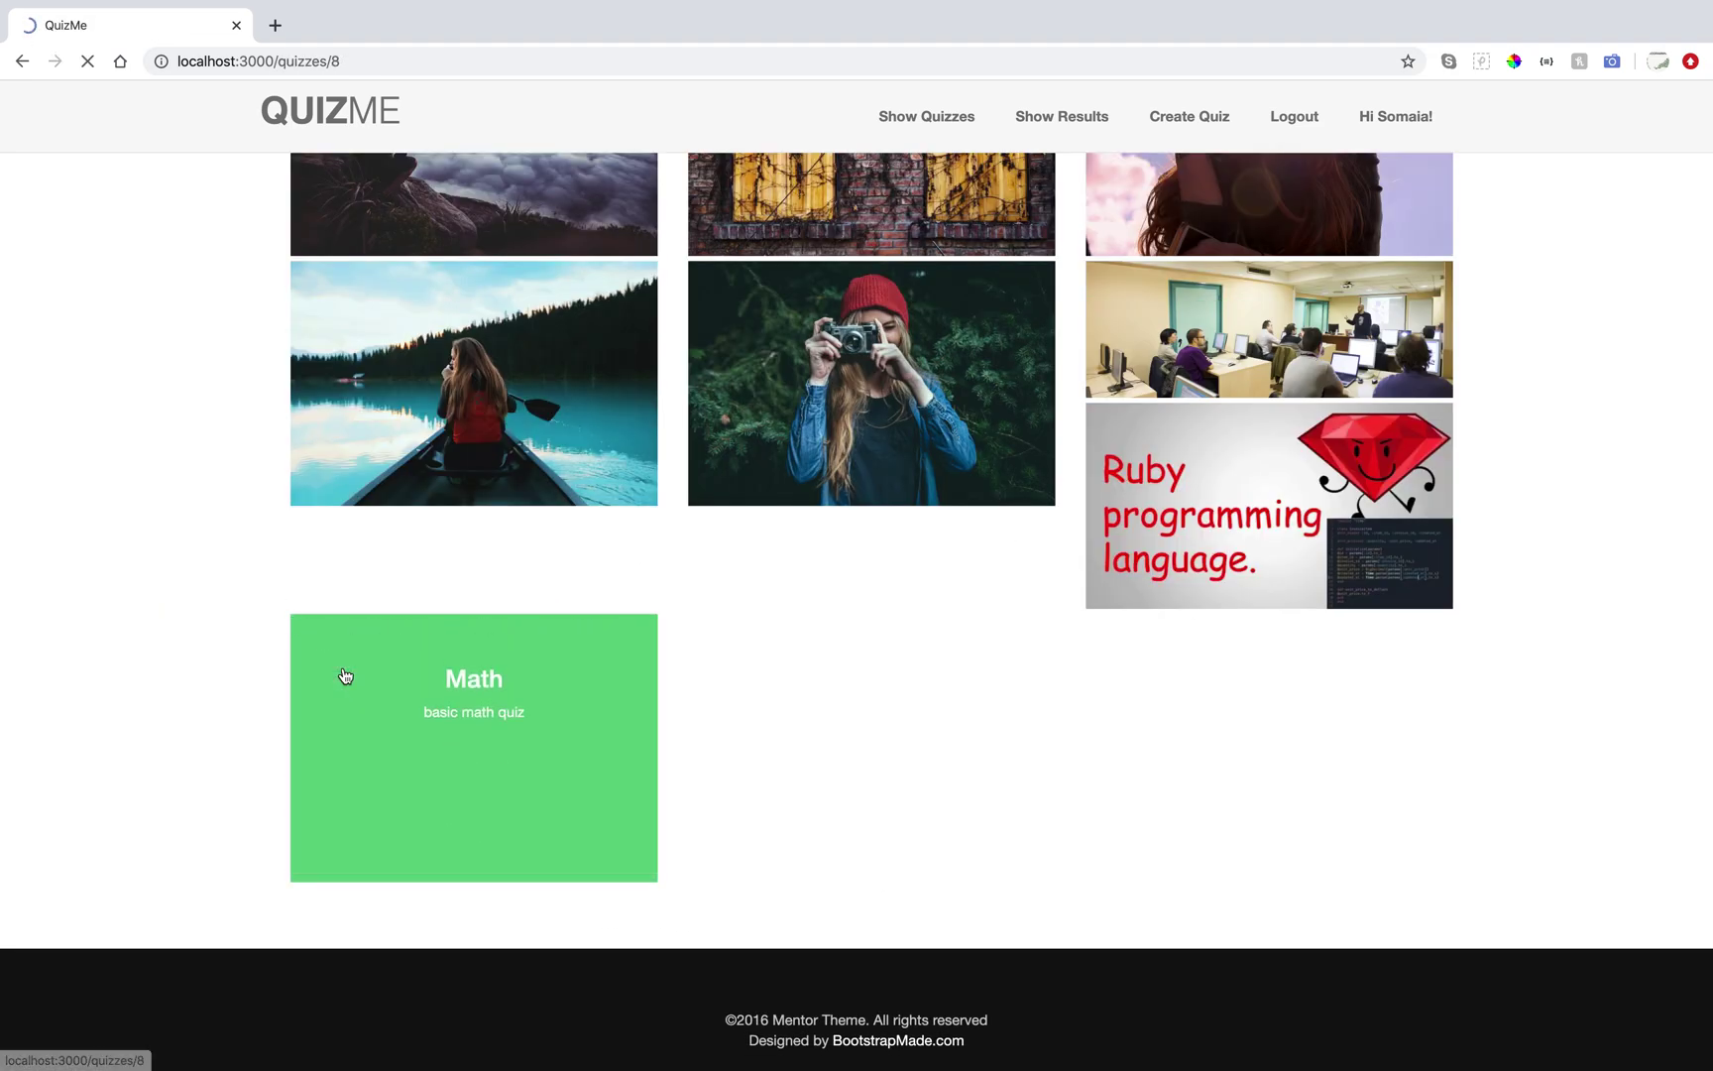
{"action": "scroll", "coordinate": [279, 662], "scroll_direction": "down", "scroll_amount": 2}
{"action": "scroll", "coordinate": [480, 682], "scroll_direction": "down", "scroll_amount": 2}
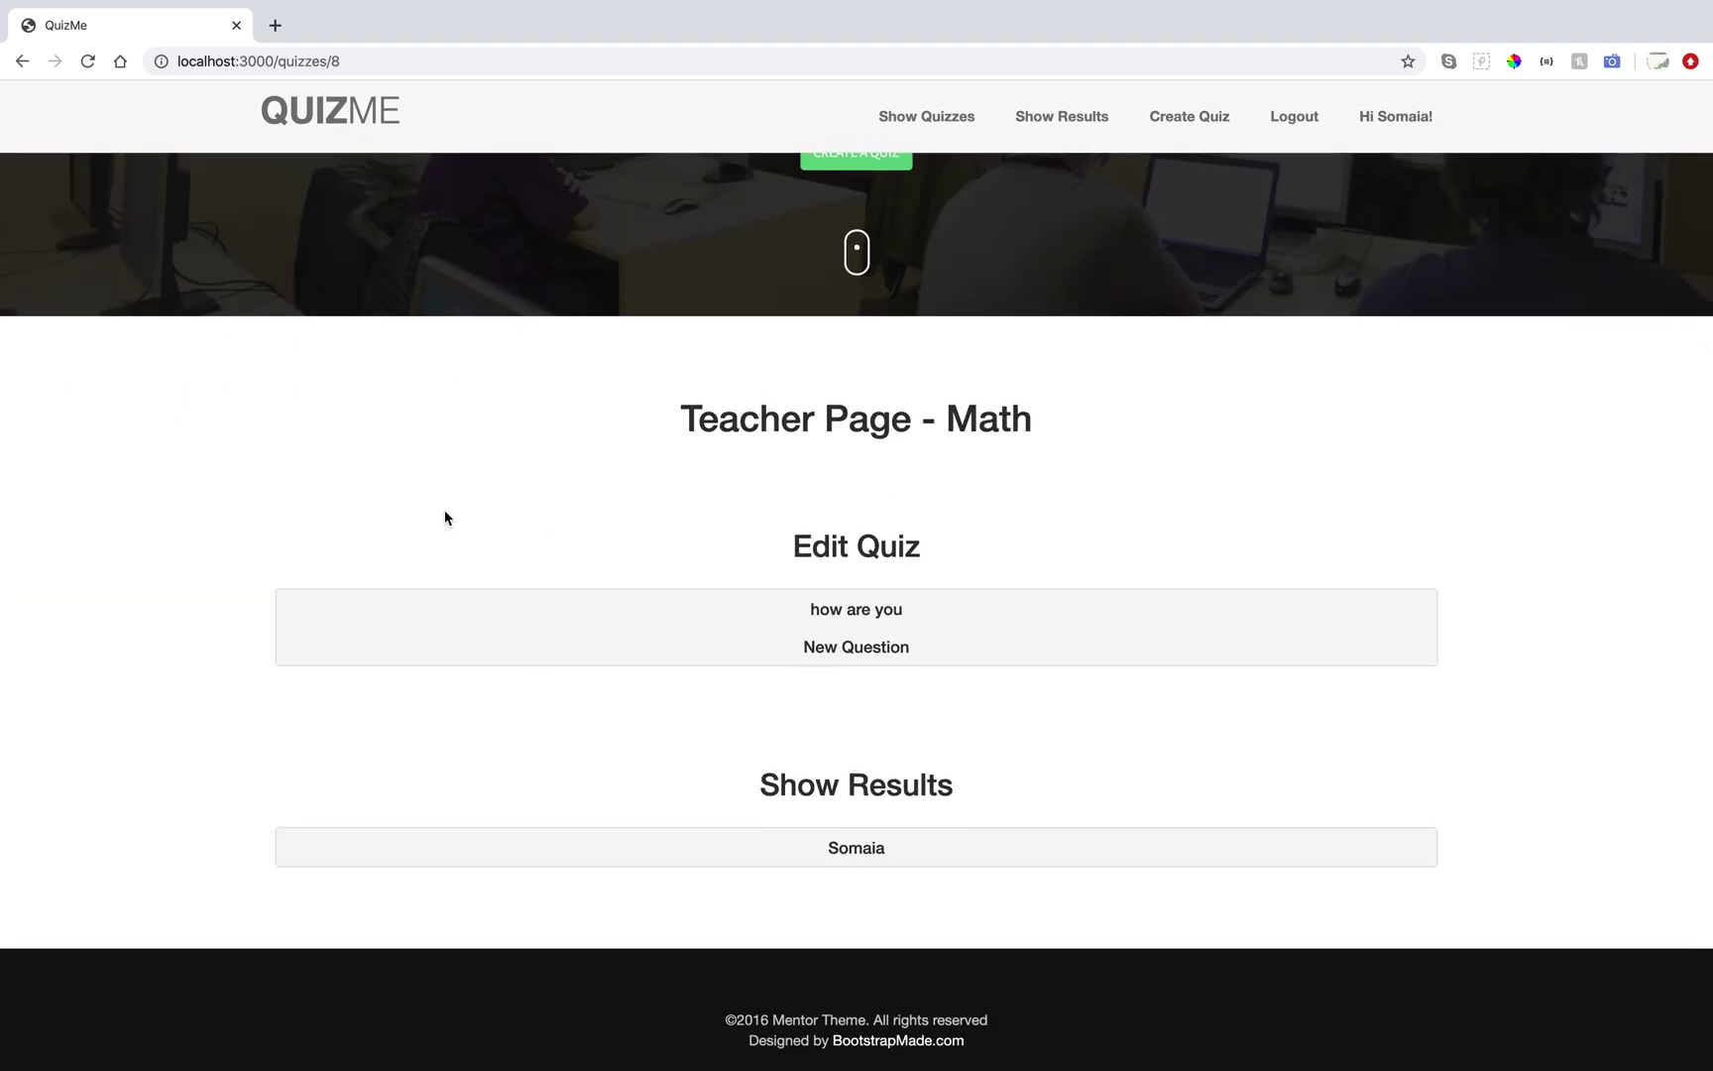
{"action": "scroll", "coordinate": [445, 517], "scroll_direction": "left", "scroll_amount": 5}
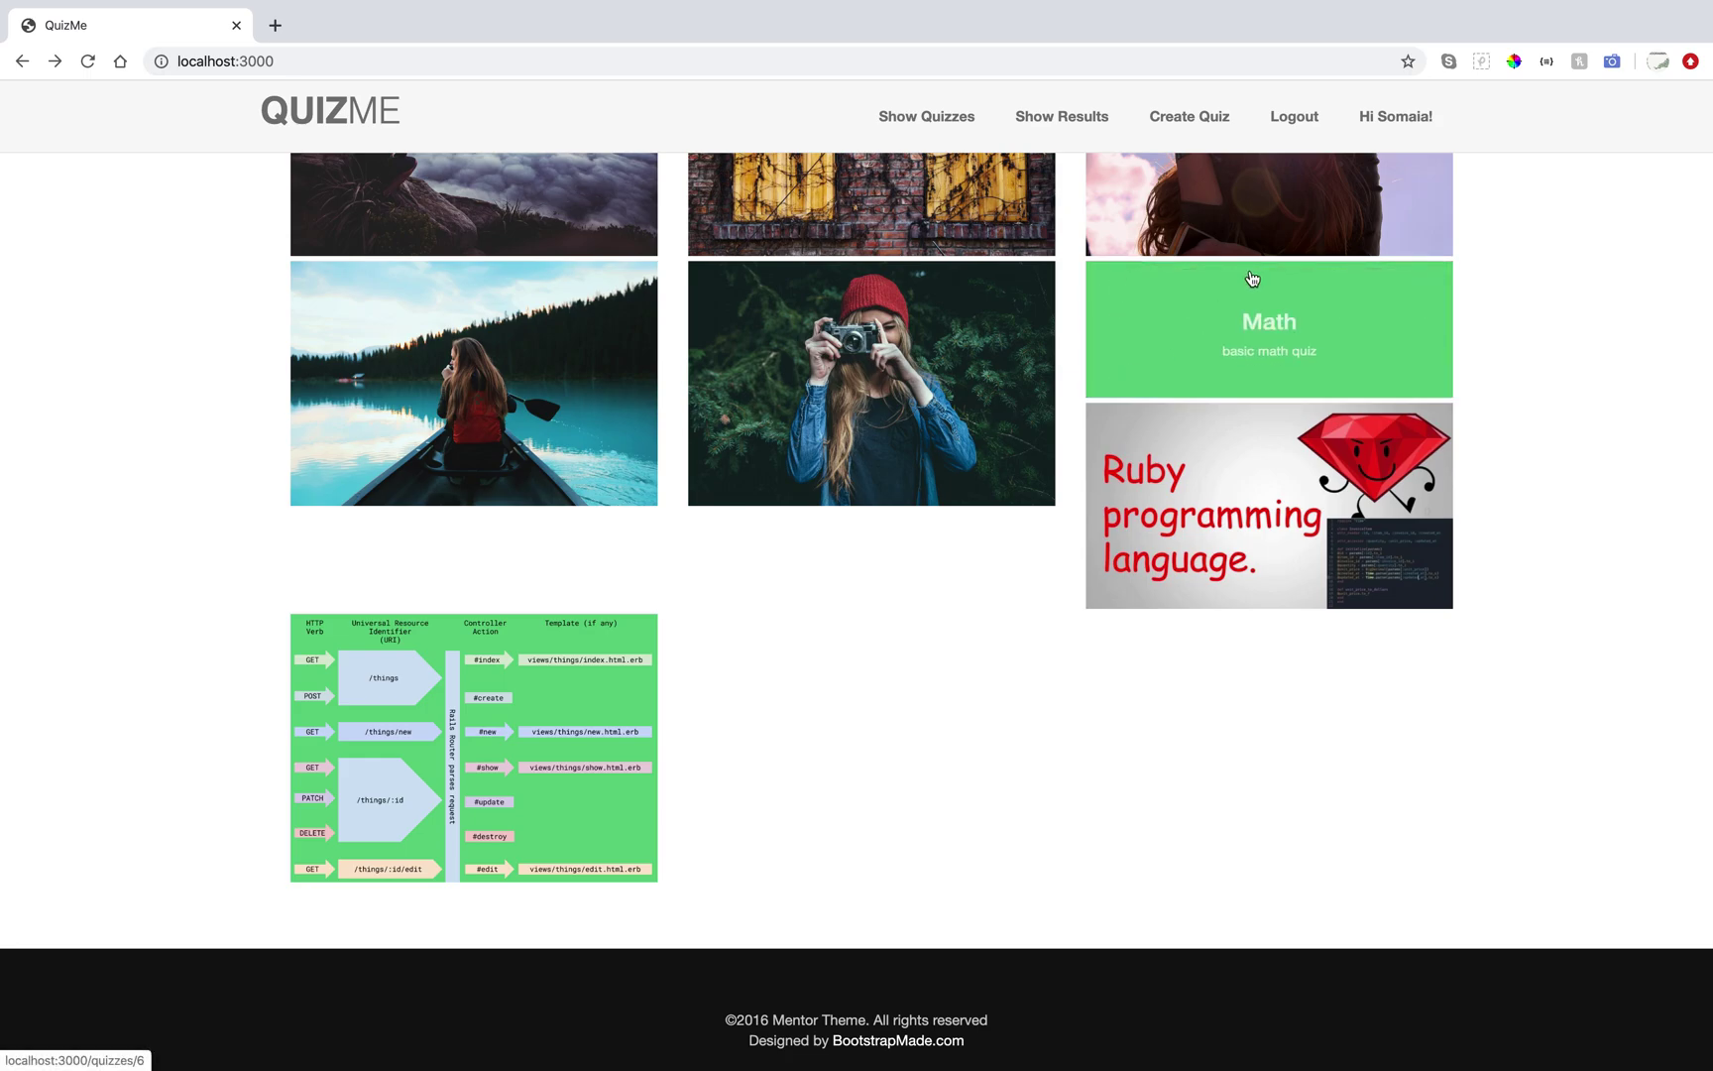
Log out of QuizMe and switch to the Visual Studio Code space.
{"action": "left_click", "coordinate": [1289, 119]}
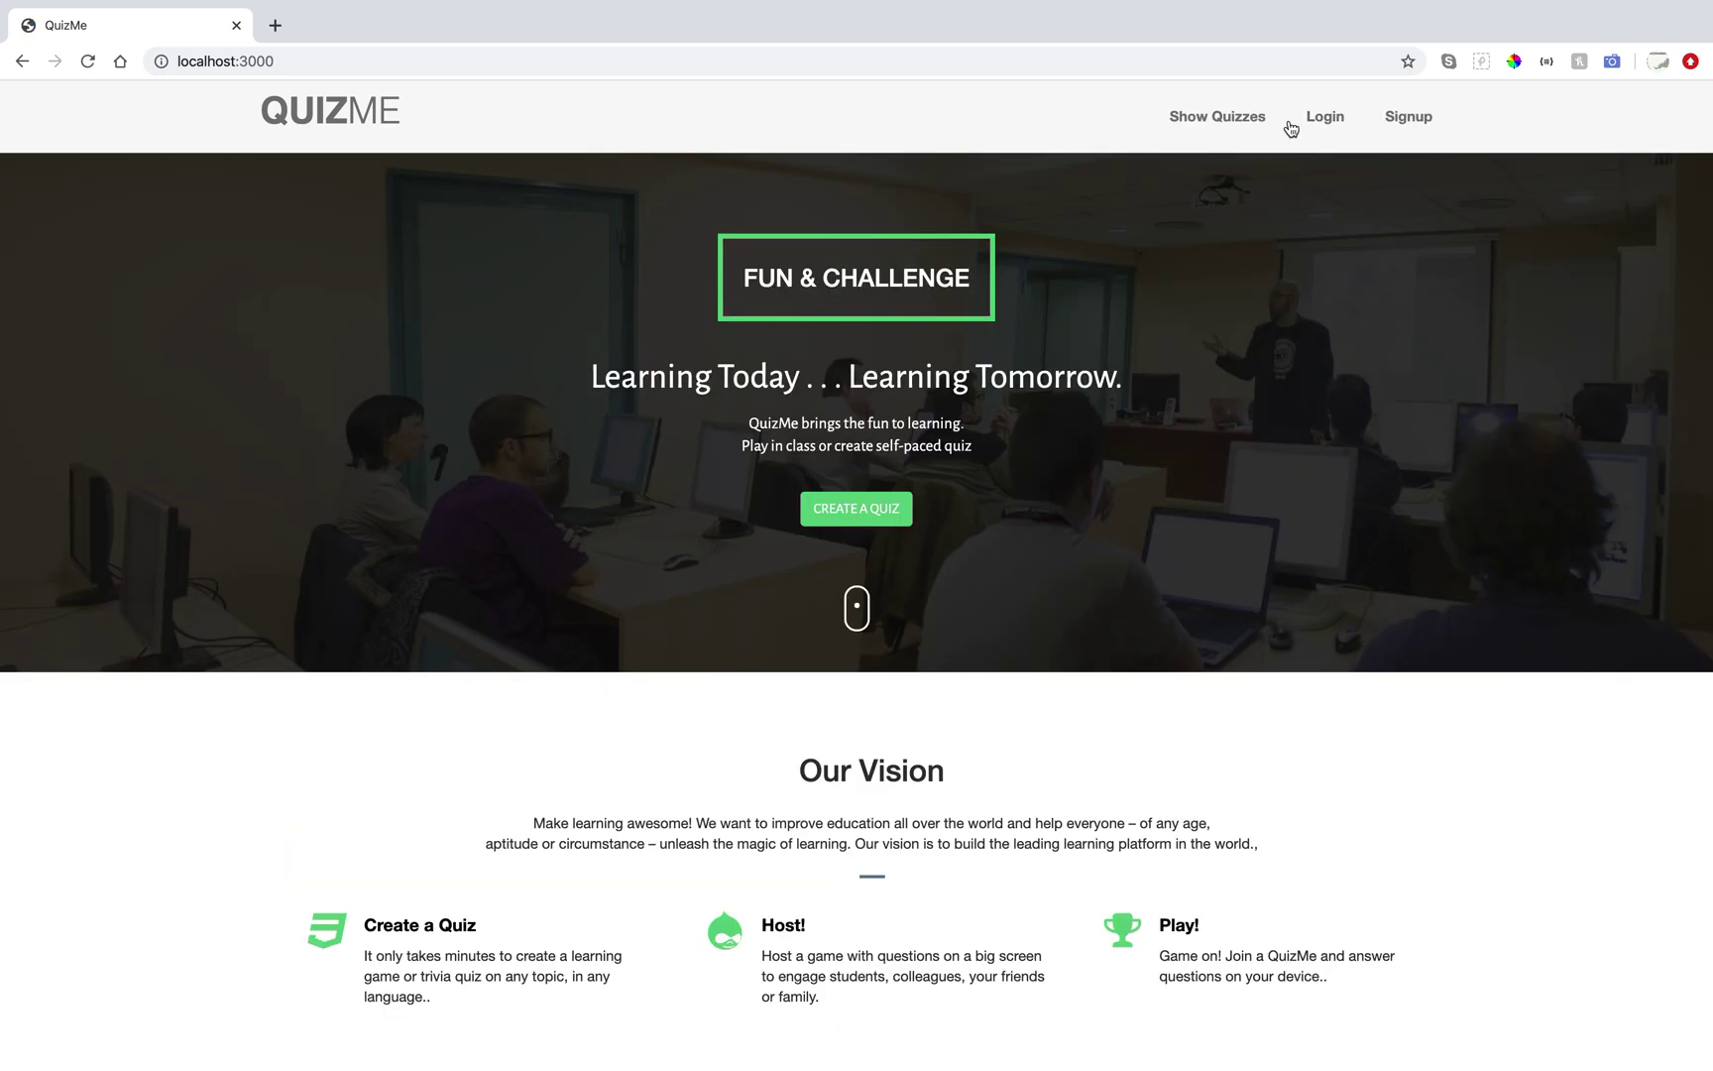
{"action": "scroll", "coordinate": [1068, 352], "scroll_direction": "down", "scroll_amount": 8}
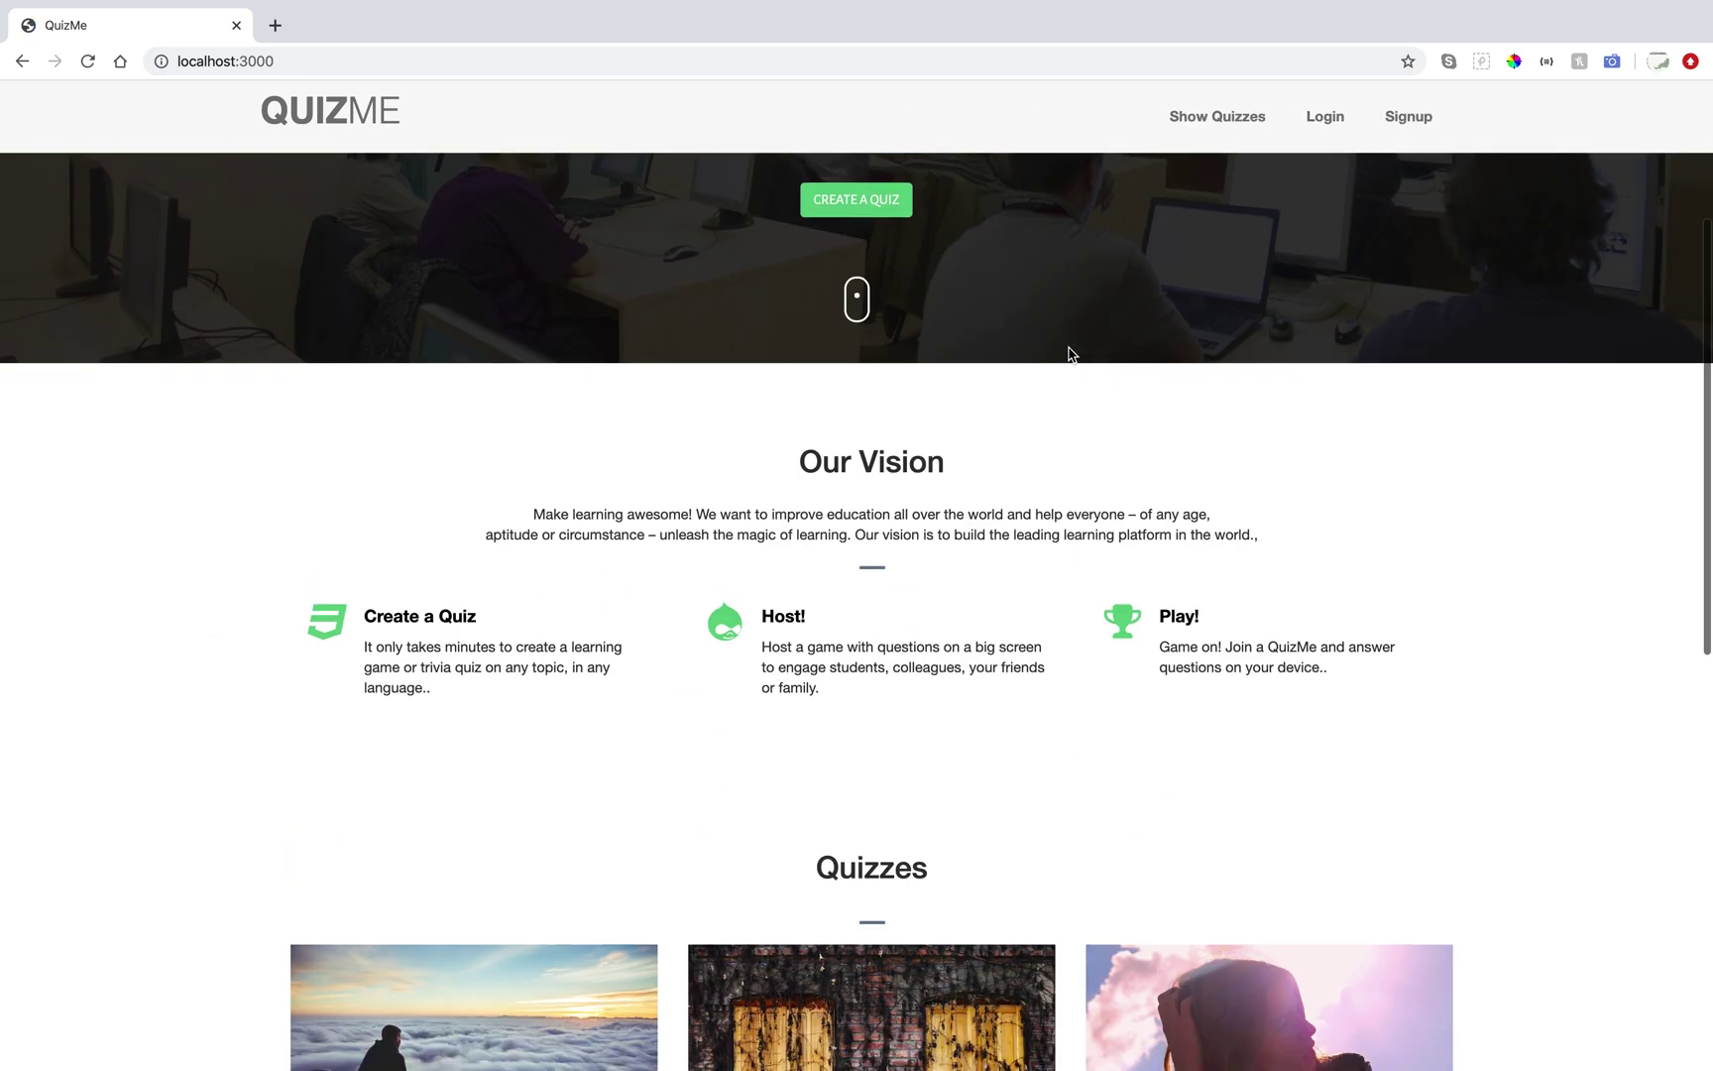
{"action": "scroll", "coordinate": [1068, 347], "scroll_direction": "down", "scroll_amount": 5}
{"action": "scroll", "coordinate": [1068, 349], "scroll_direction": "up", "scroll_amount": 10}
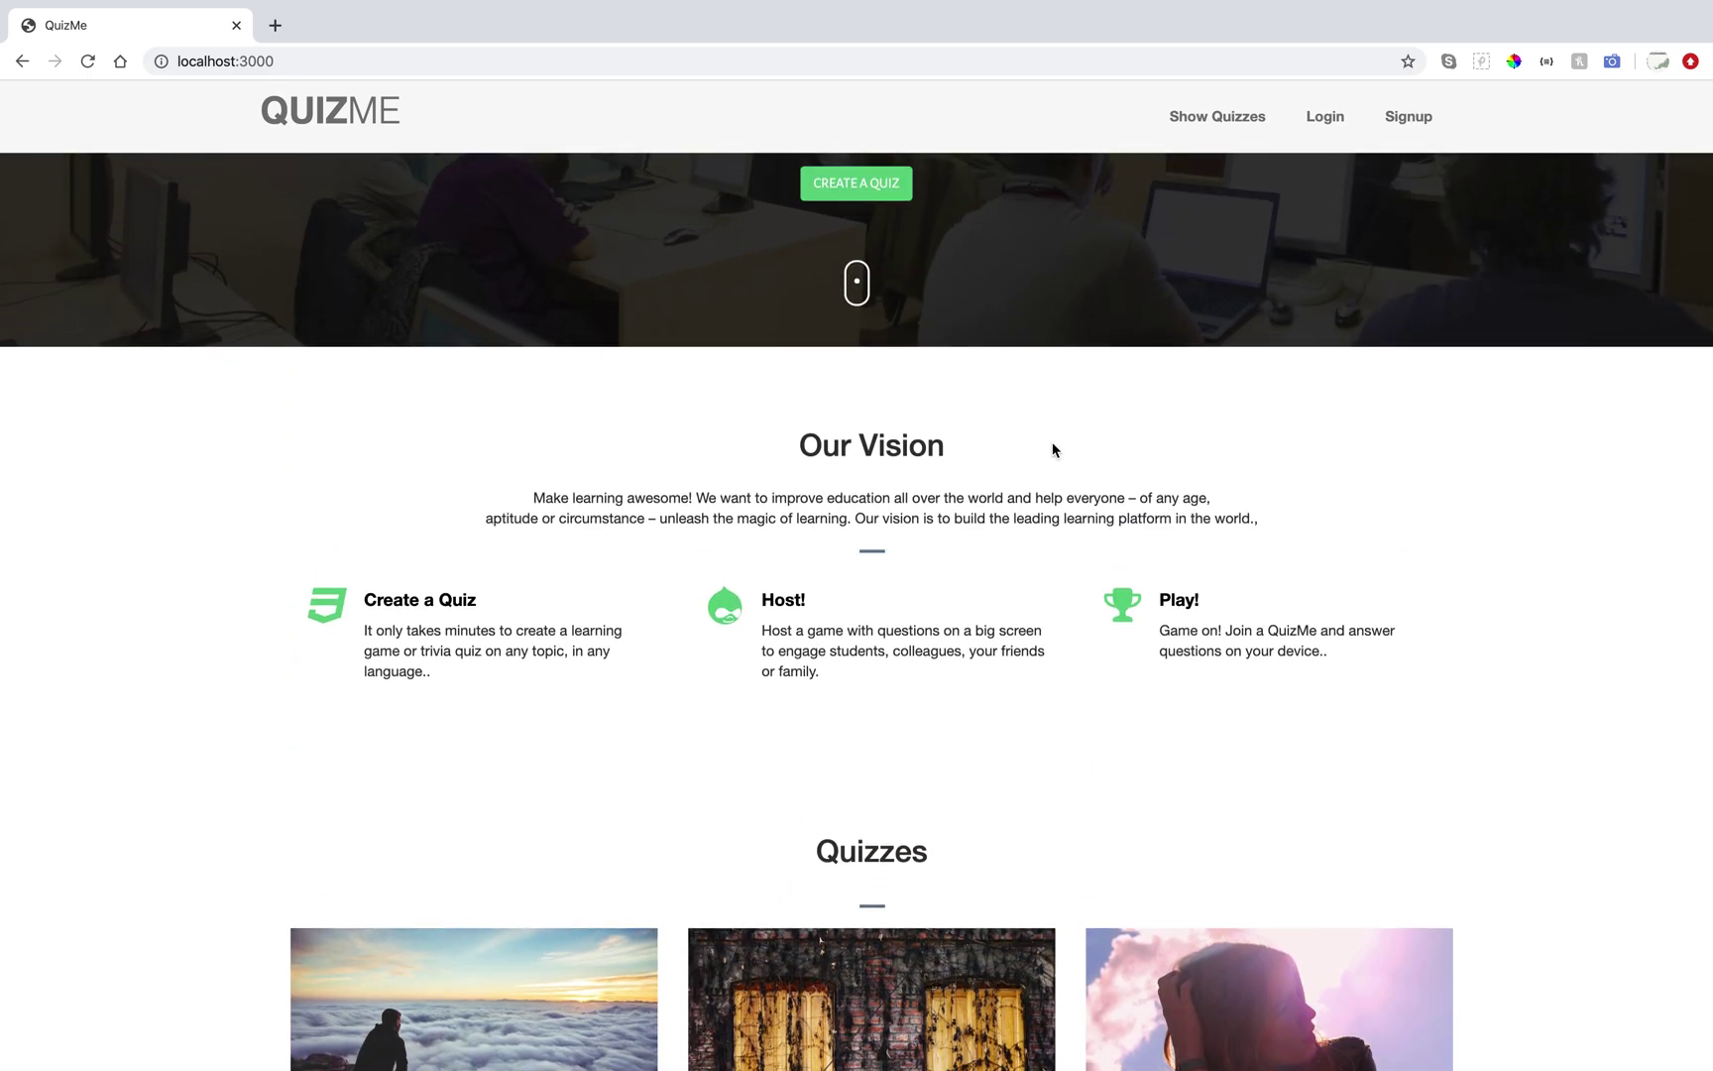
{"action": "key", "text": "ctrl+Right"}
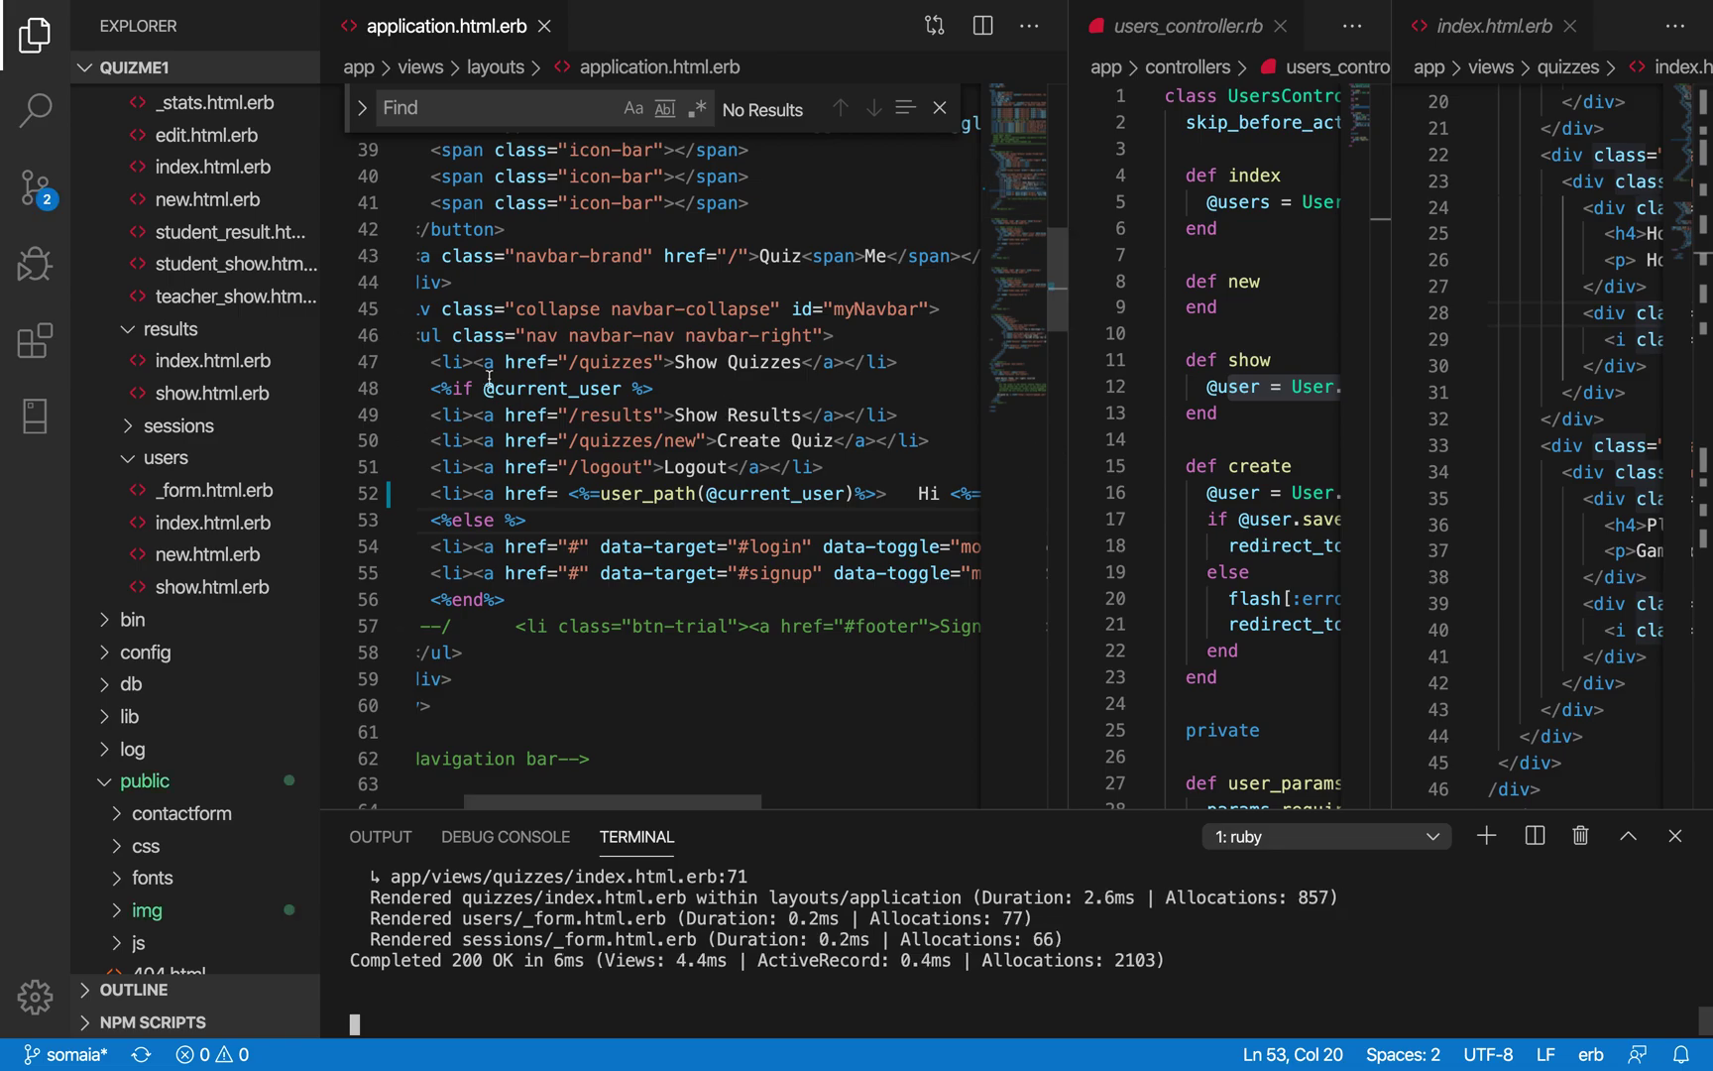
View the student_result, _form, _stats and edit quiz templates in VS Code.
{"action": "scroll", "coordinate": [548, 406], "scroll_direction": "up", "scroll_amount": 8}
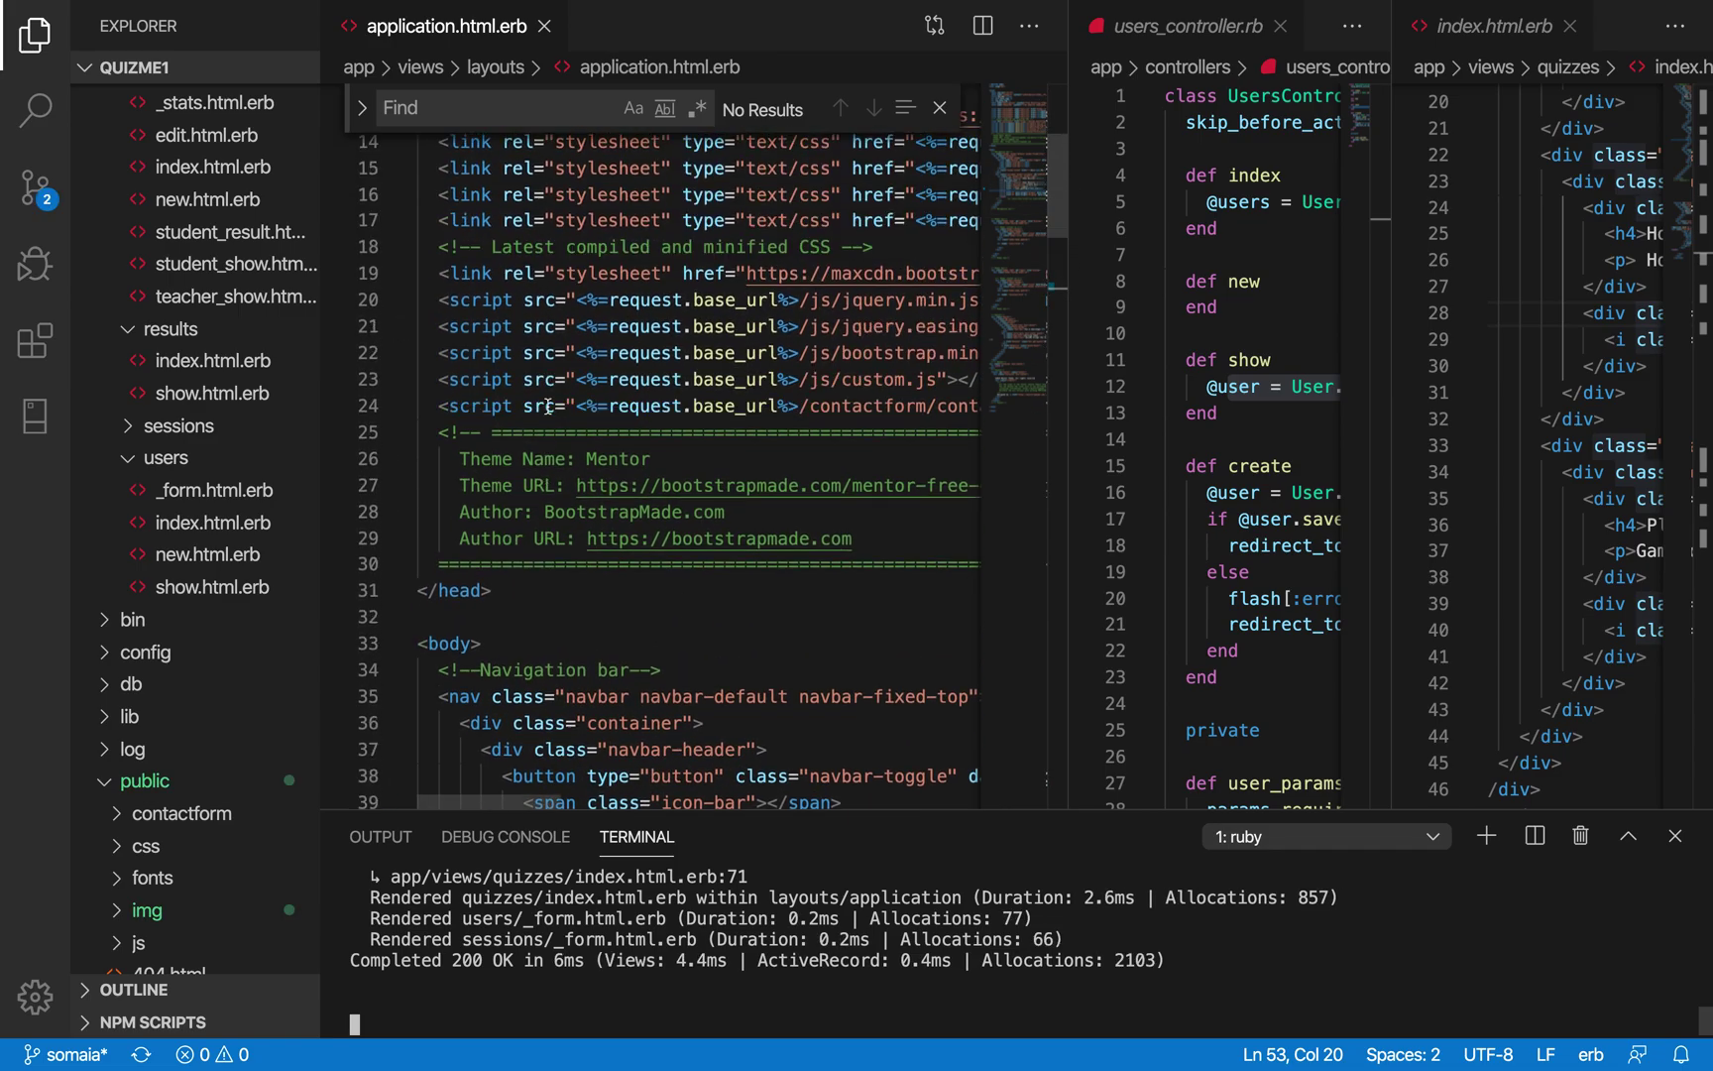
{"action": "scroll", "coordinate": [548, 406], "scroll_direction": "down", "scroll_amount": 6}
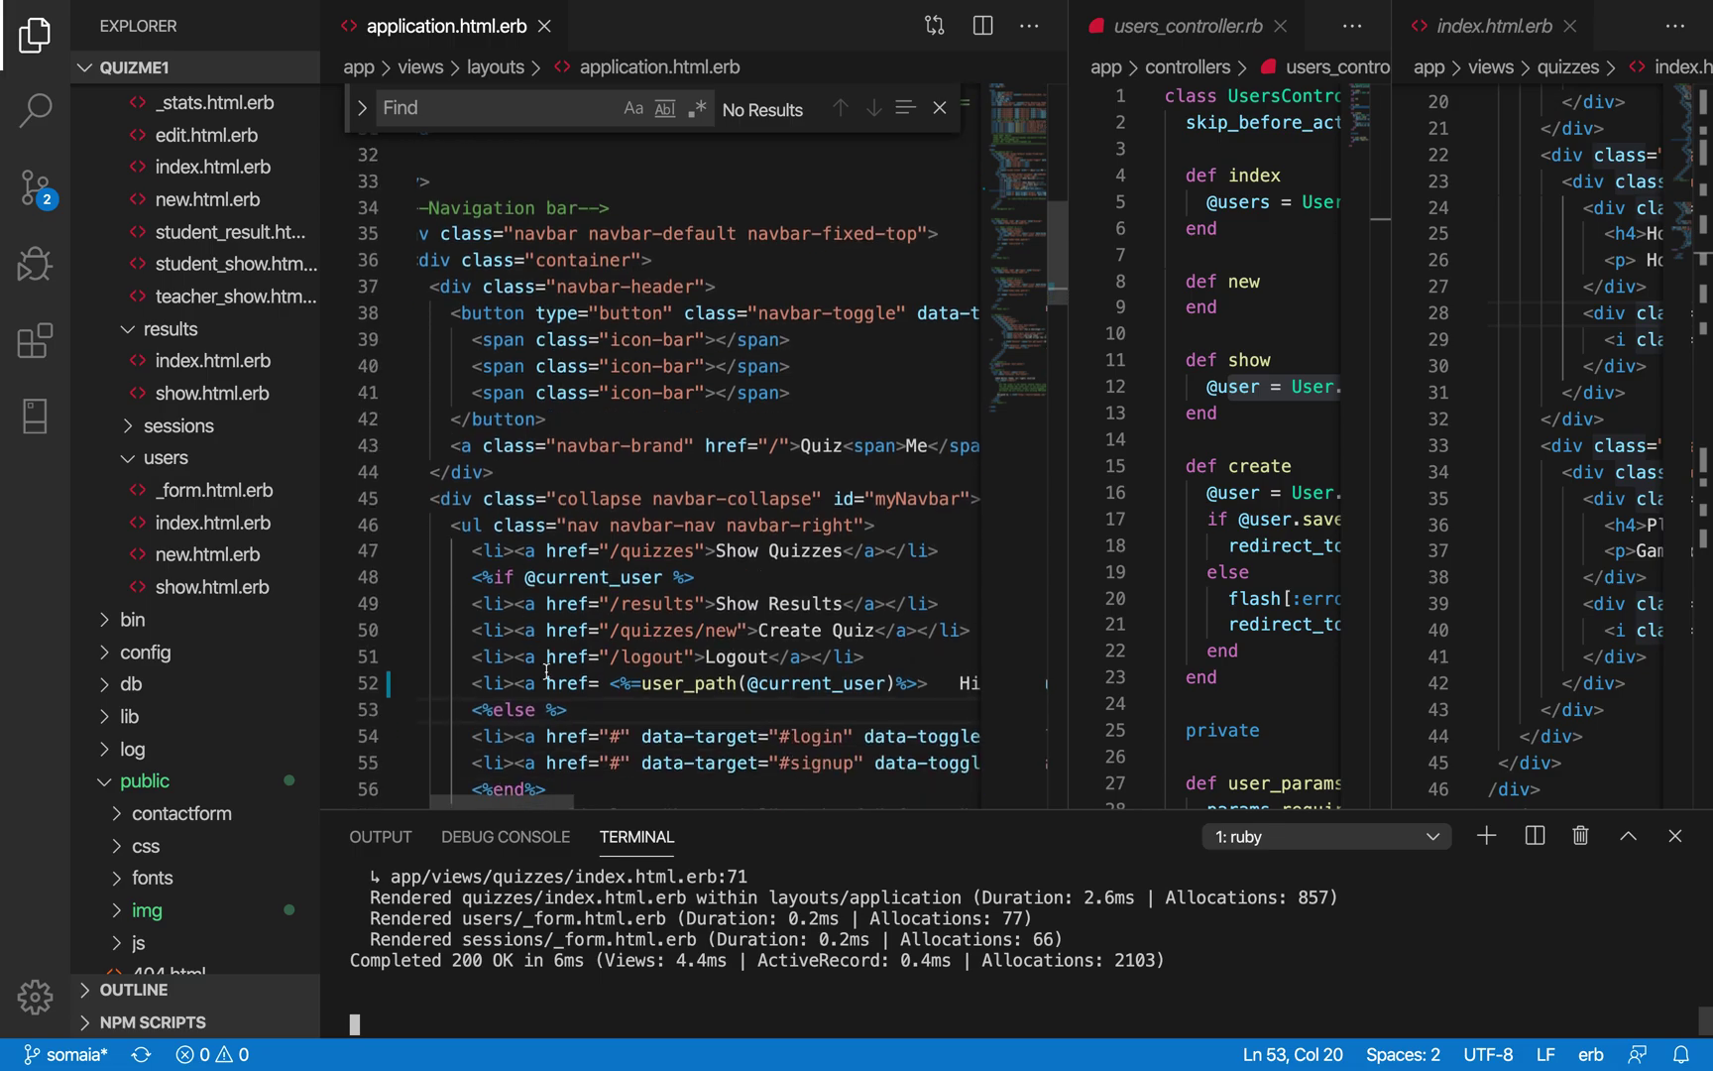
{"action": "left_click", "coordinate": [218, 236]}
{"action": "scroll", "coordinate": [213, 248], "scroll_direction": "up", "scroll_amount": 3}
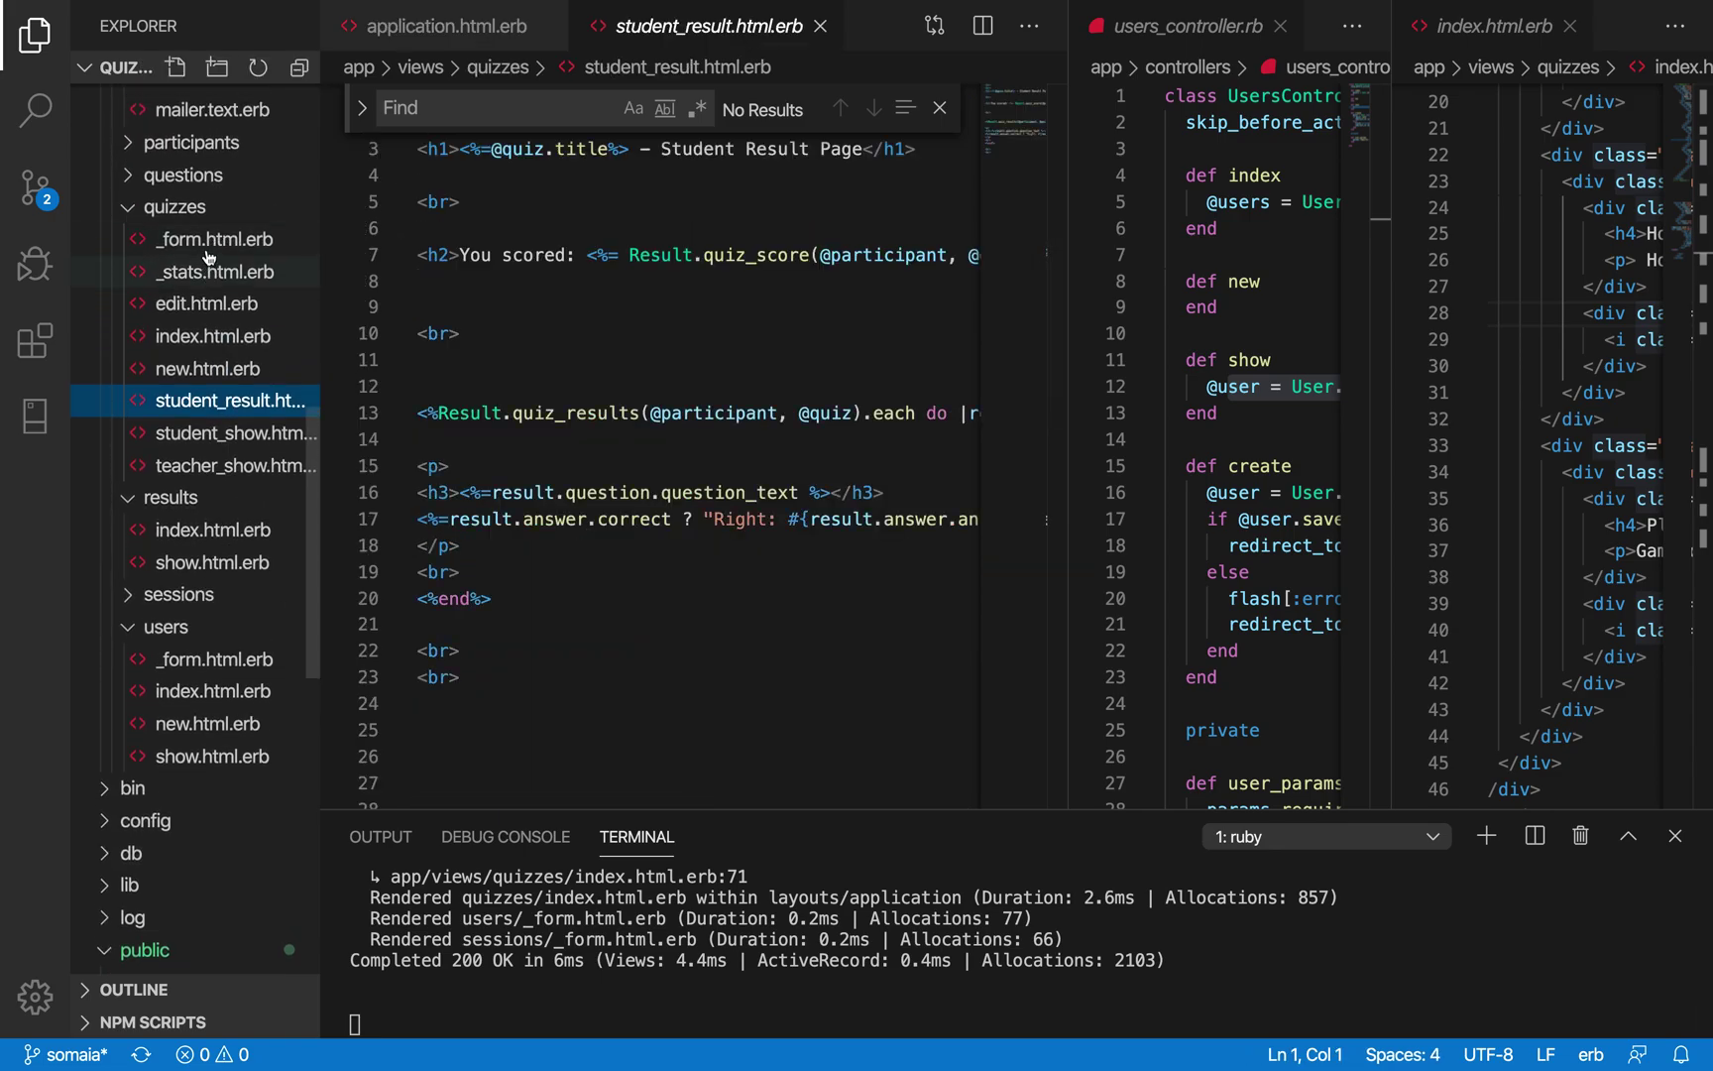
{"action": "left_click", "coordinate": [208, 243]}
{"action": "left_click", "coordinate": [202, 278]}
{"action": "left_click", "coordinate": [198, 306]}
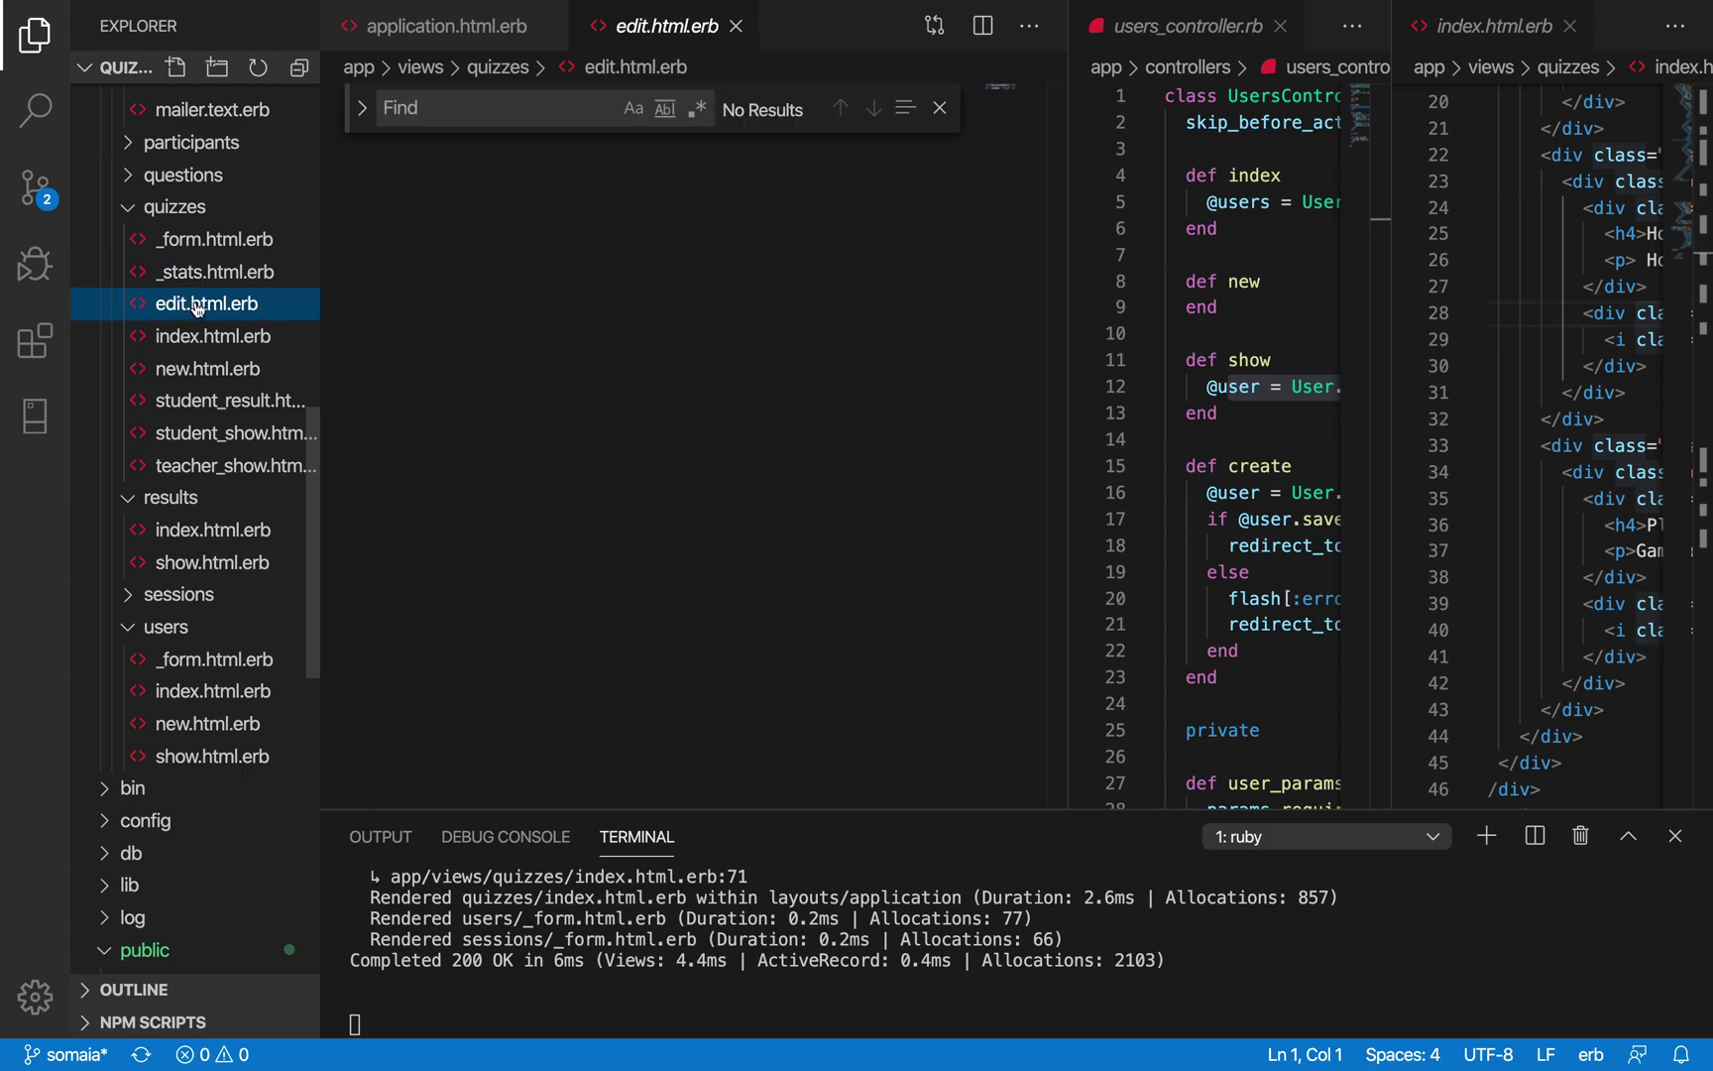
View the index, new, student_result, student_show and teacher_show templates, then focus the terminal.
{"action": "left_click", "coordinate": [197, 339]}
{"action": "left_click", "coordinate": [201, 371]}
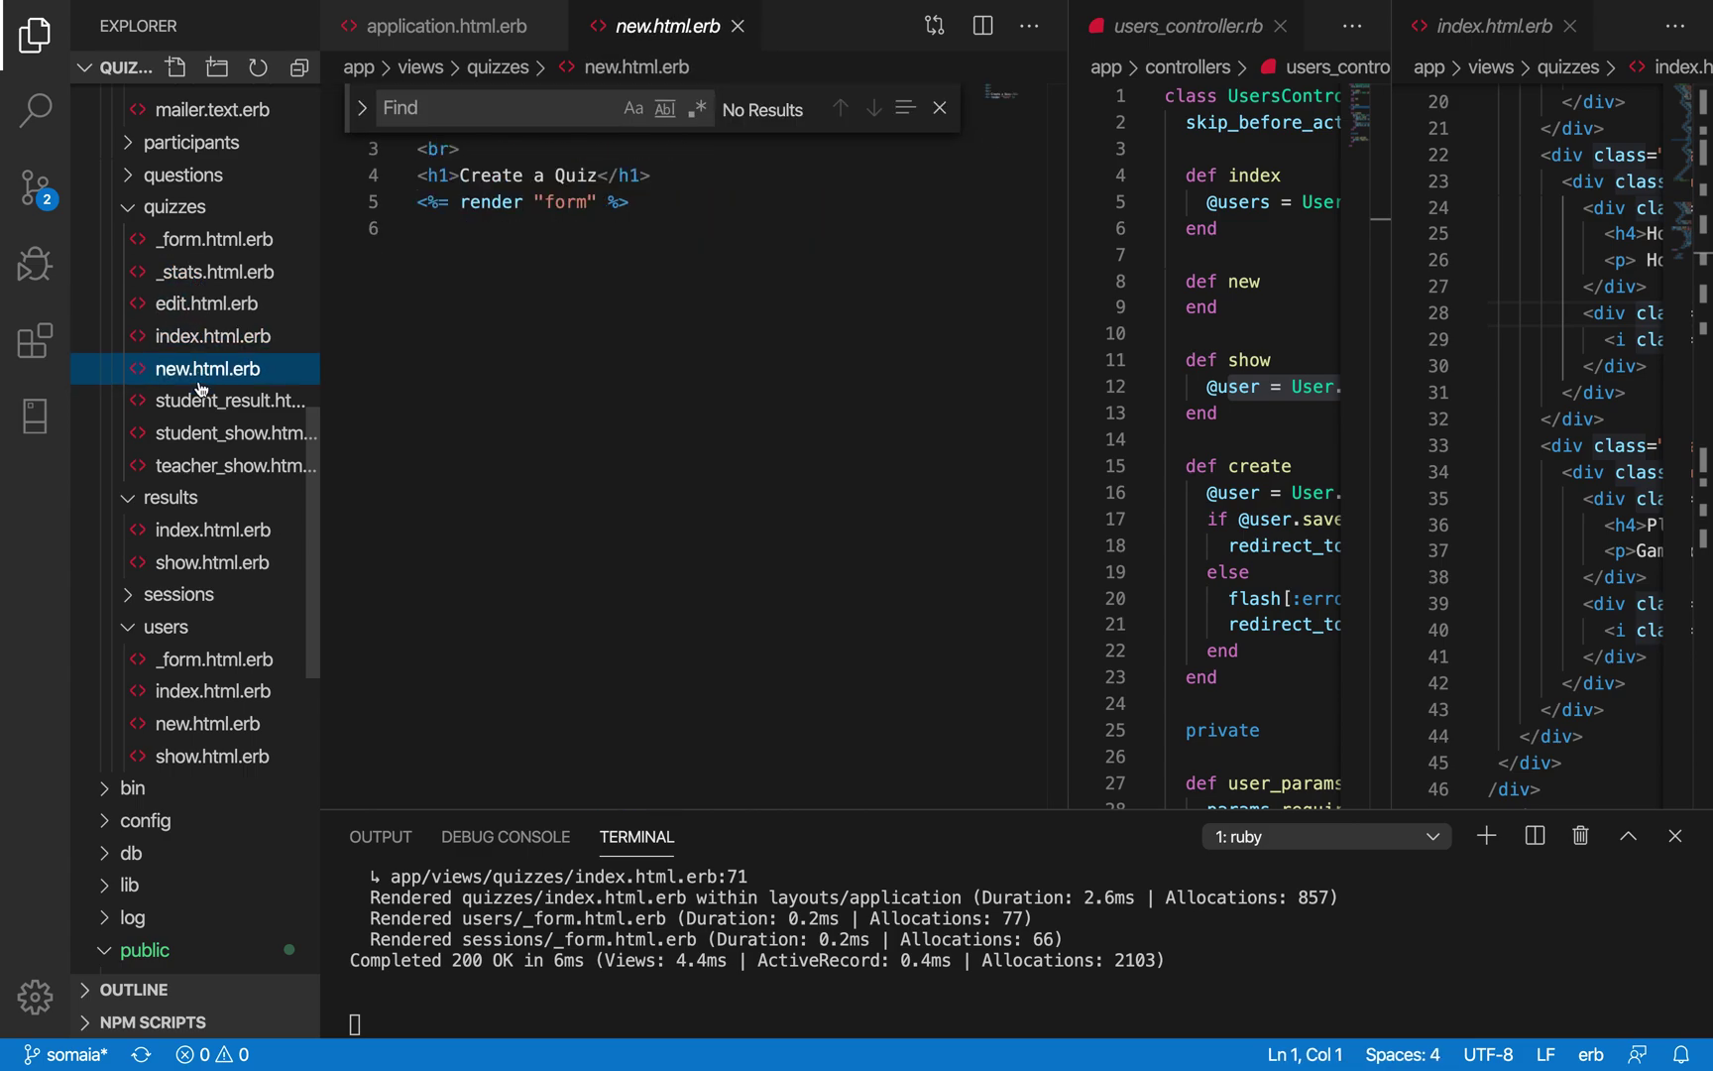
{"action": "left_click", "coordinate": [201, 400]}
{"action": "left_click", "coordinate": [202, 435]}
{"action": "left_click", "coordinate": [201, 465]}
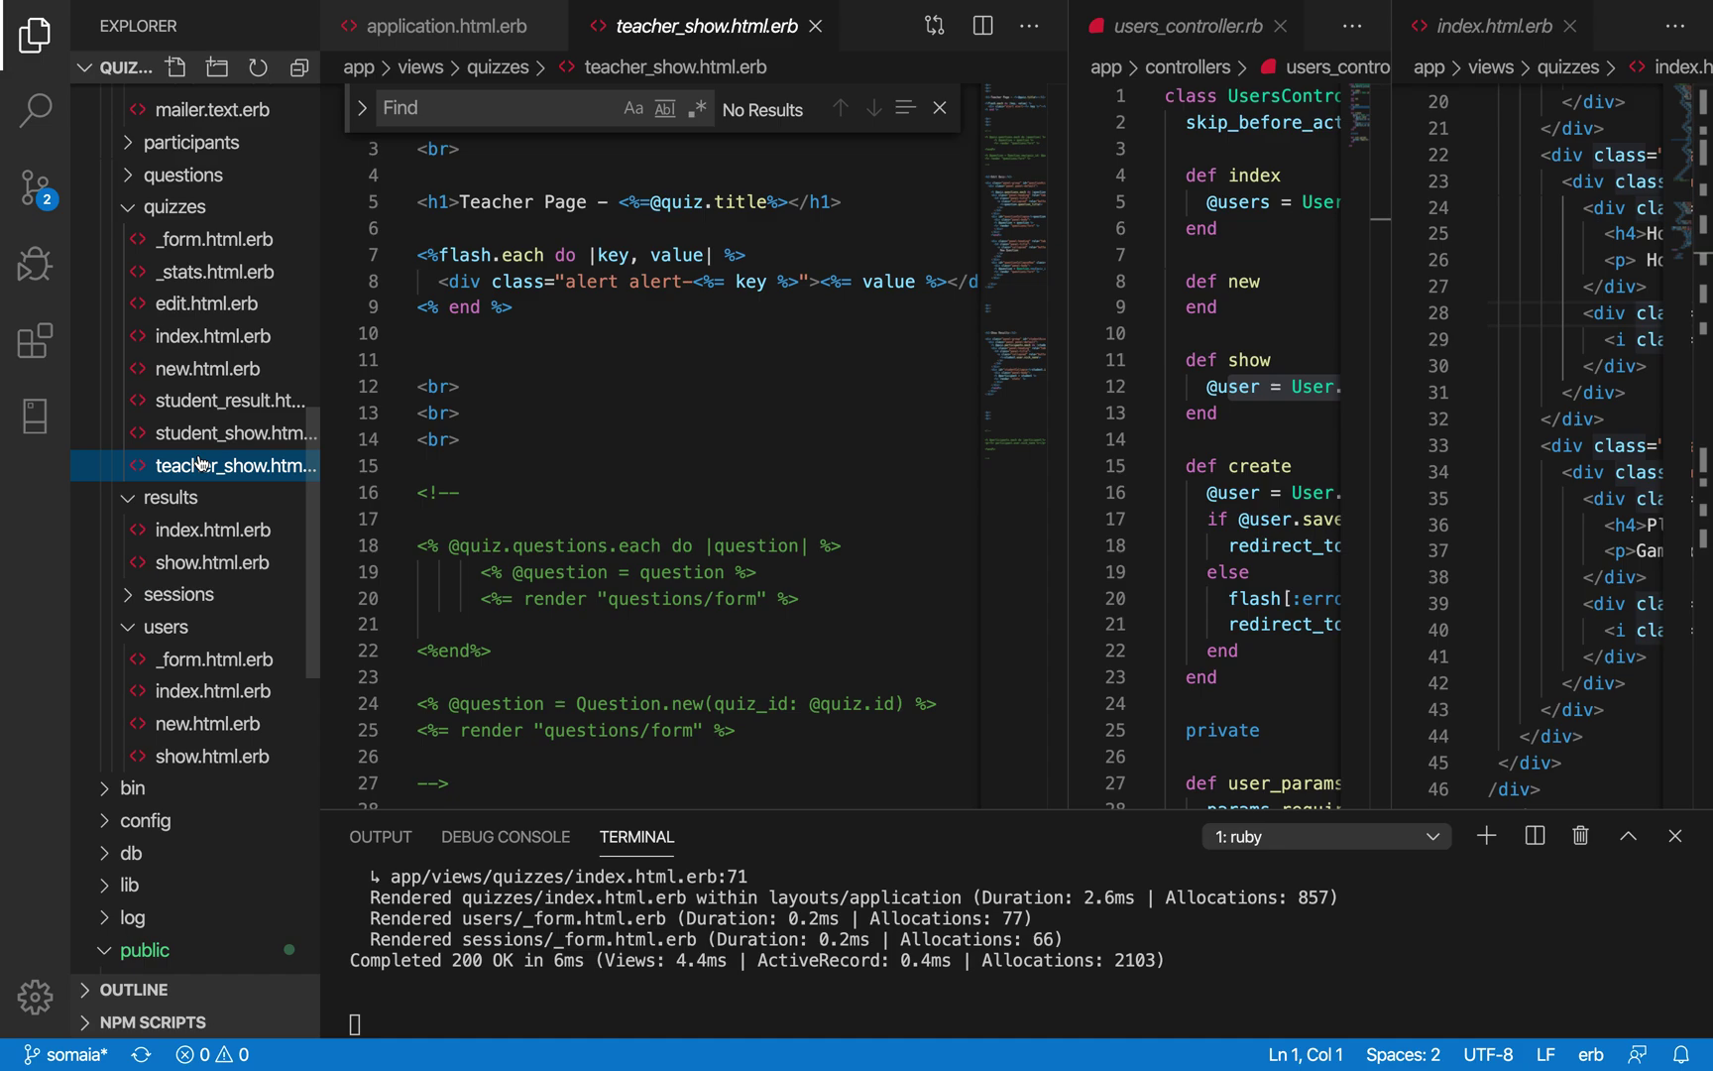
{"action": "left_click", "coordinate": [410, 977]}
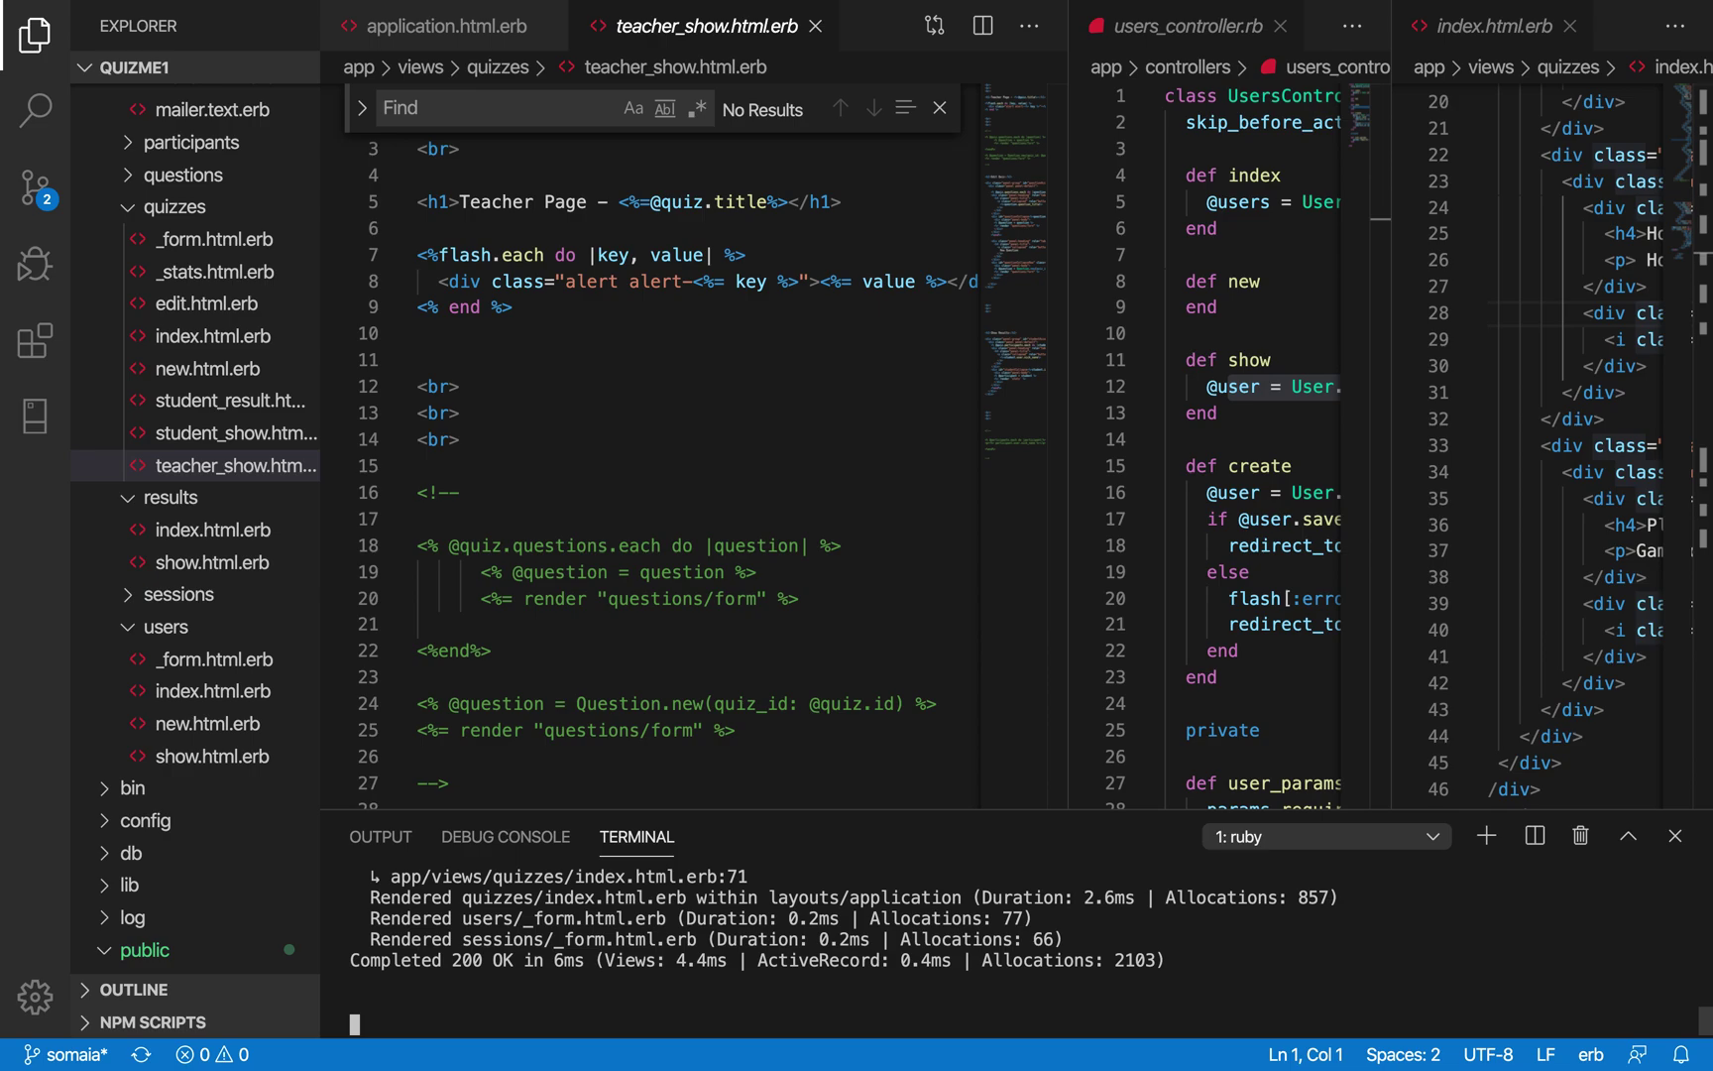
Stop the running QuizMe Rails server in the VS Code terminal with Ctrl+C.
{"action": "key", "text": "ctrl+c"}
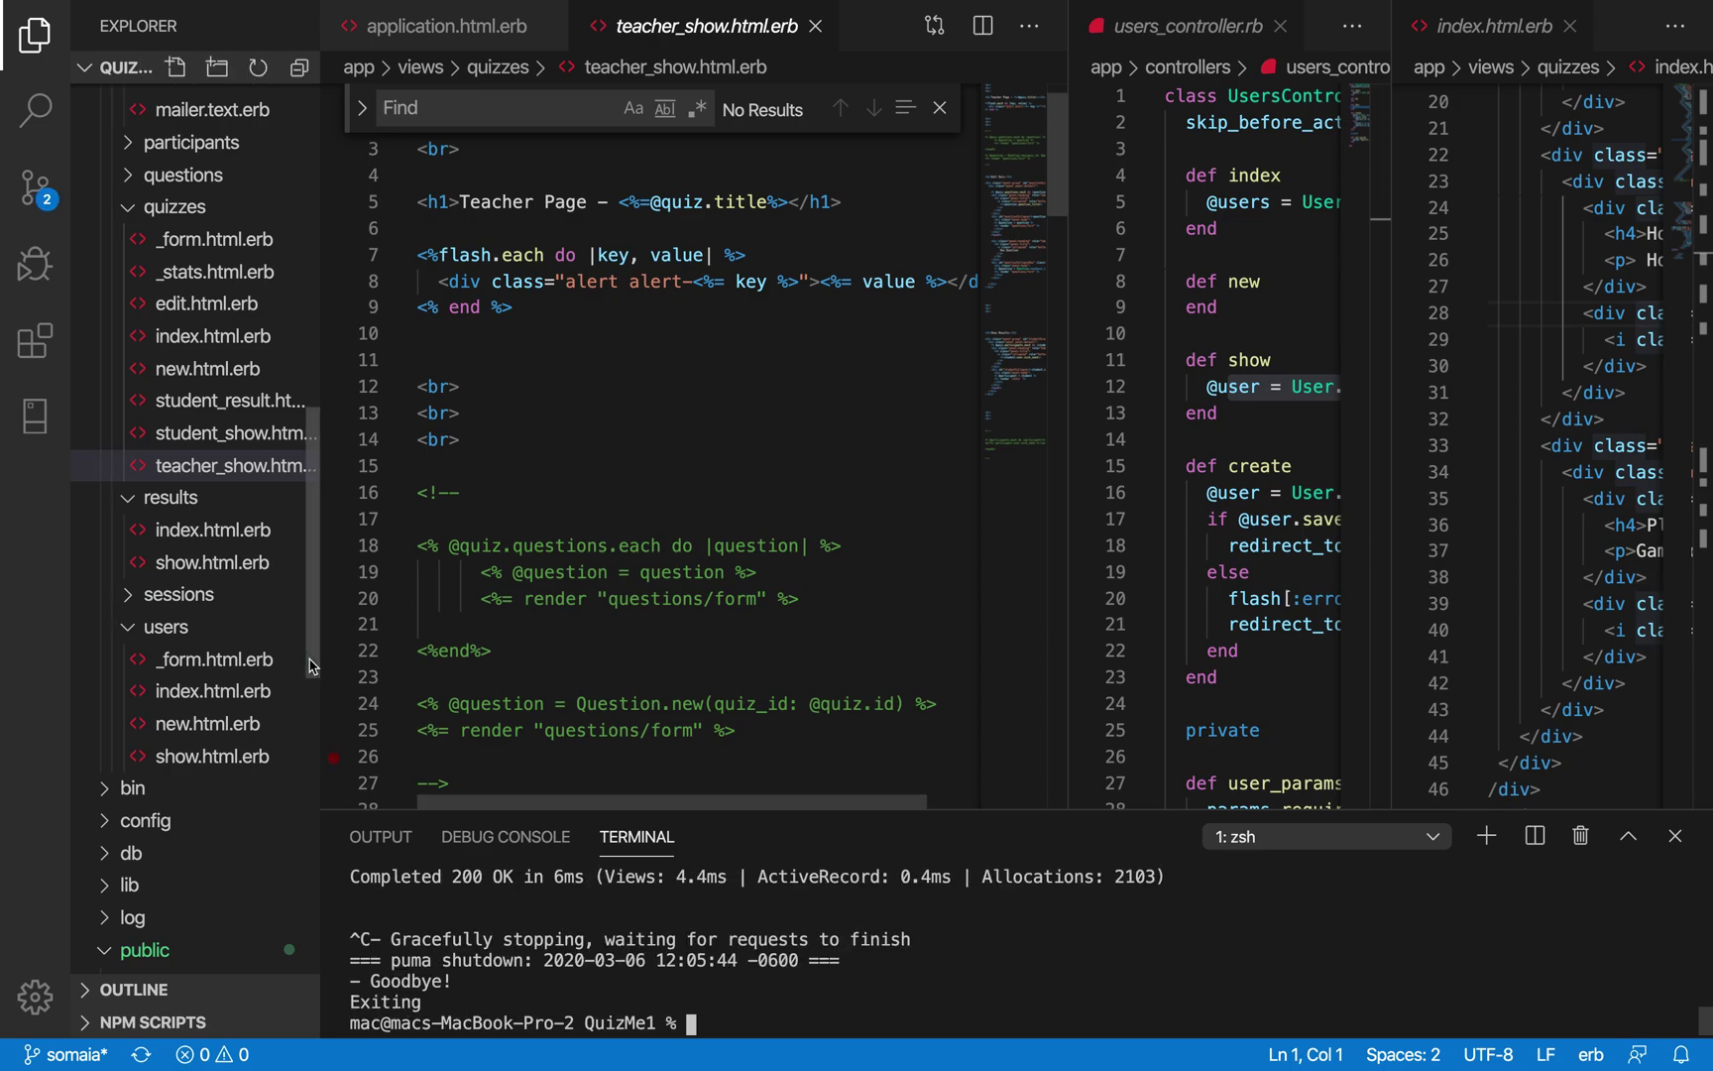
{"action": "scroll", "coordinate": [268, 508], "scroll_direction": "up", "scroll_amount": 1}
{"action": "scroll", "coordinate": [268, 509], "scroll_direction": "up", "scroll_amount": 7}
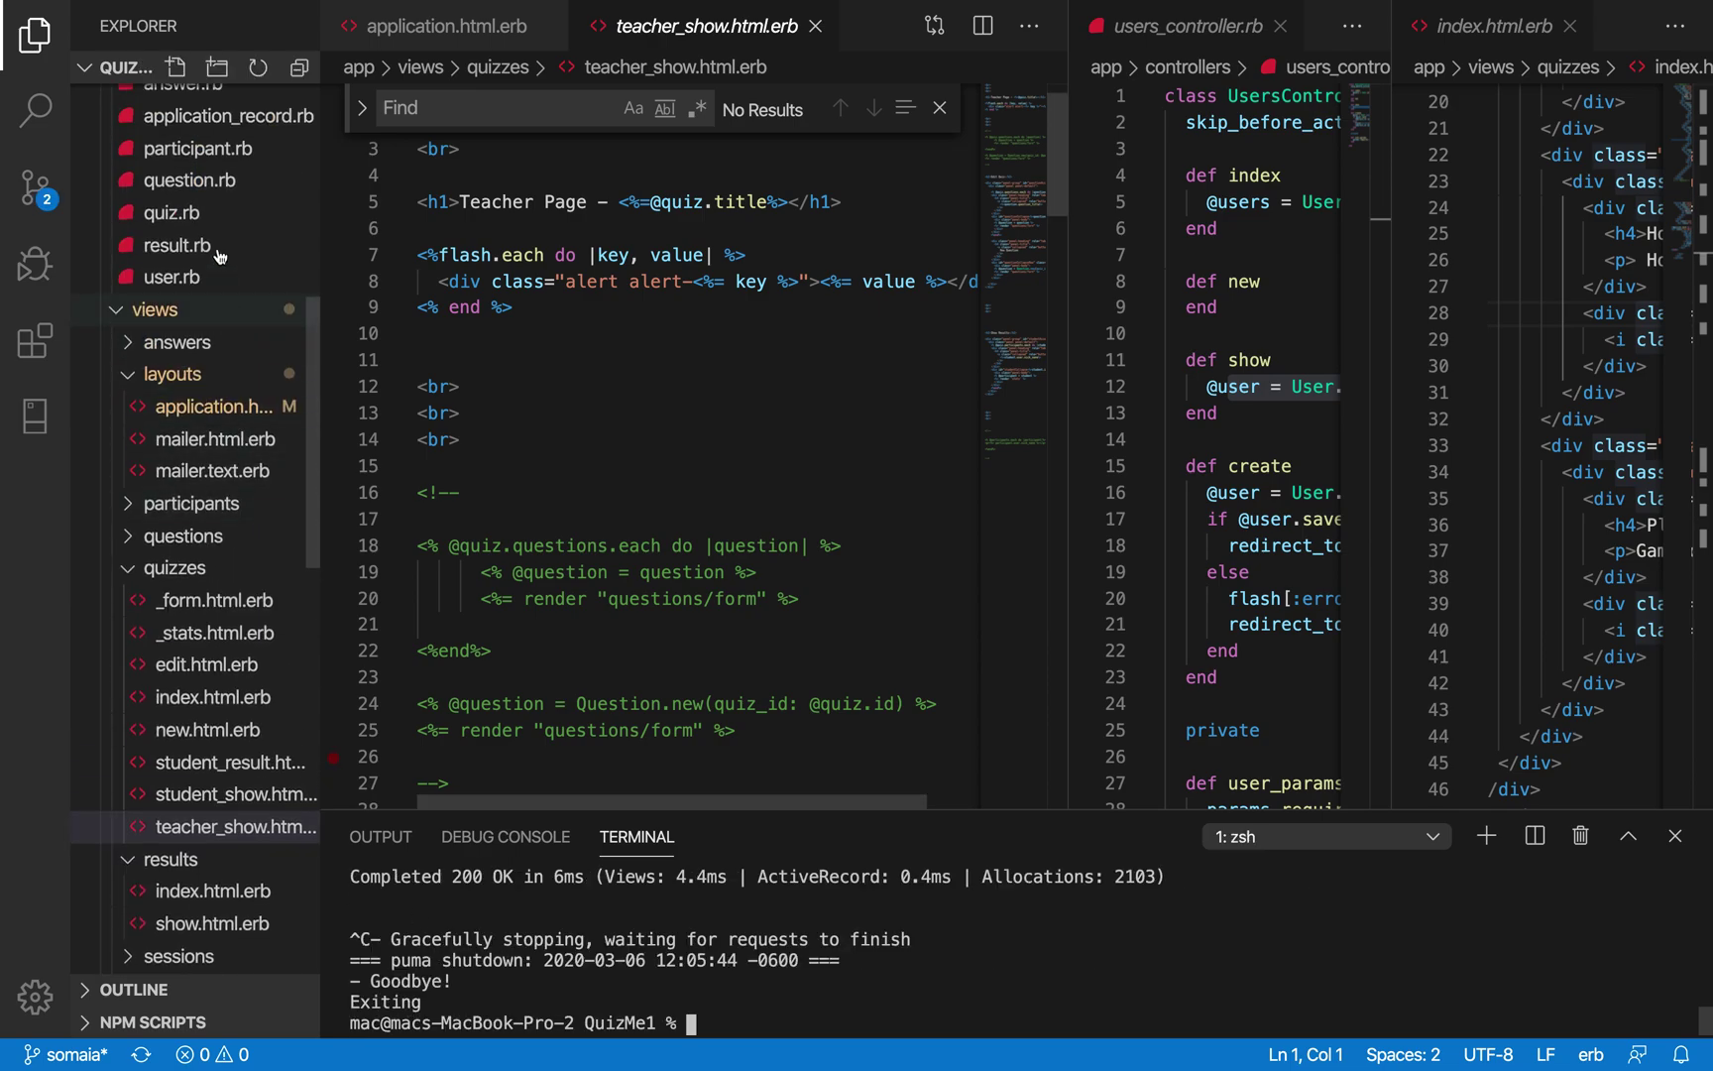
{"action": "scroll", "coordinate": [218, 245], "scroll_direction": "up", "scroll_amount": 1}
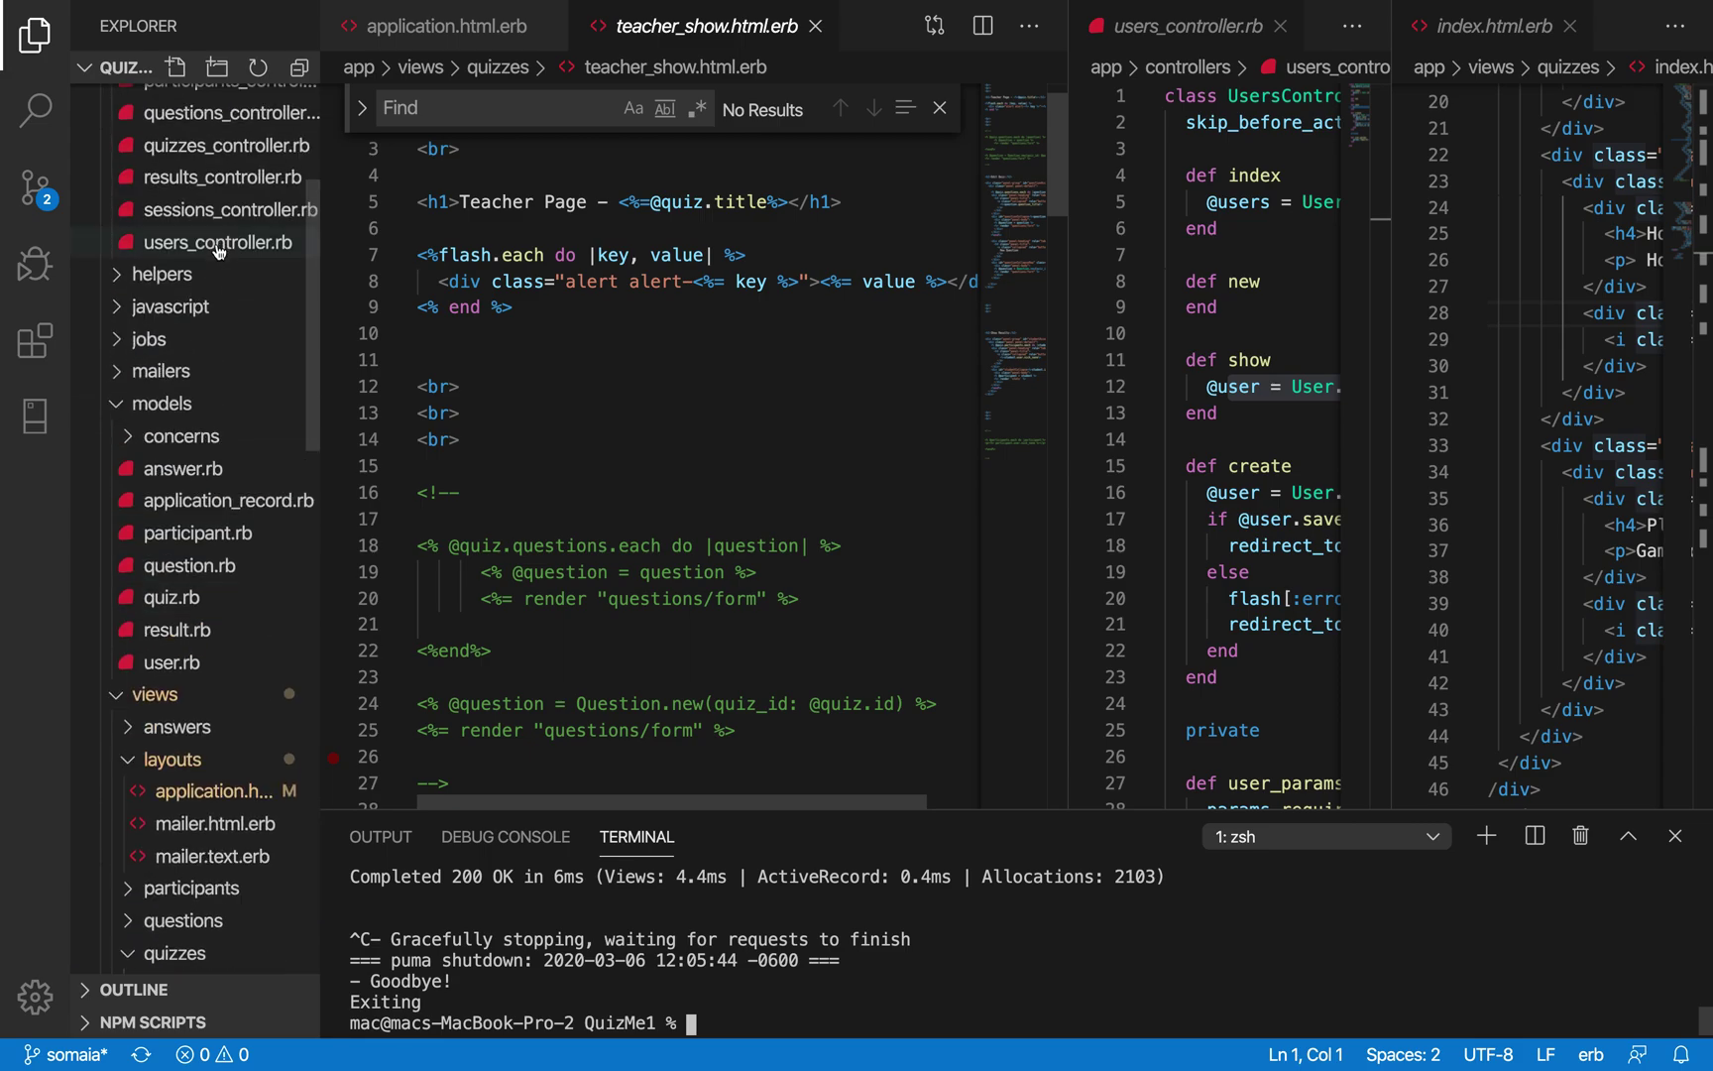
Collapse the controllers and channels folders in Explorer, then return to the QuizMe home page in Chrome.
{"action": "left_click", "coordinate": [170, 414]}
{"action": "left_click", "coordinate": [170, 414]}
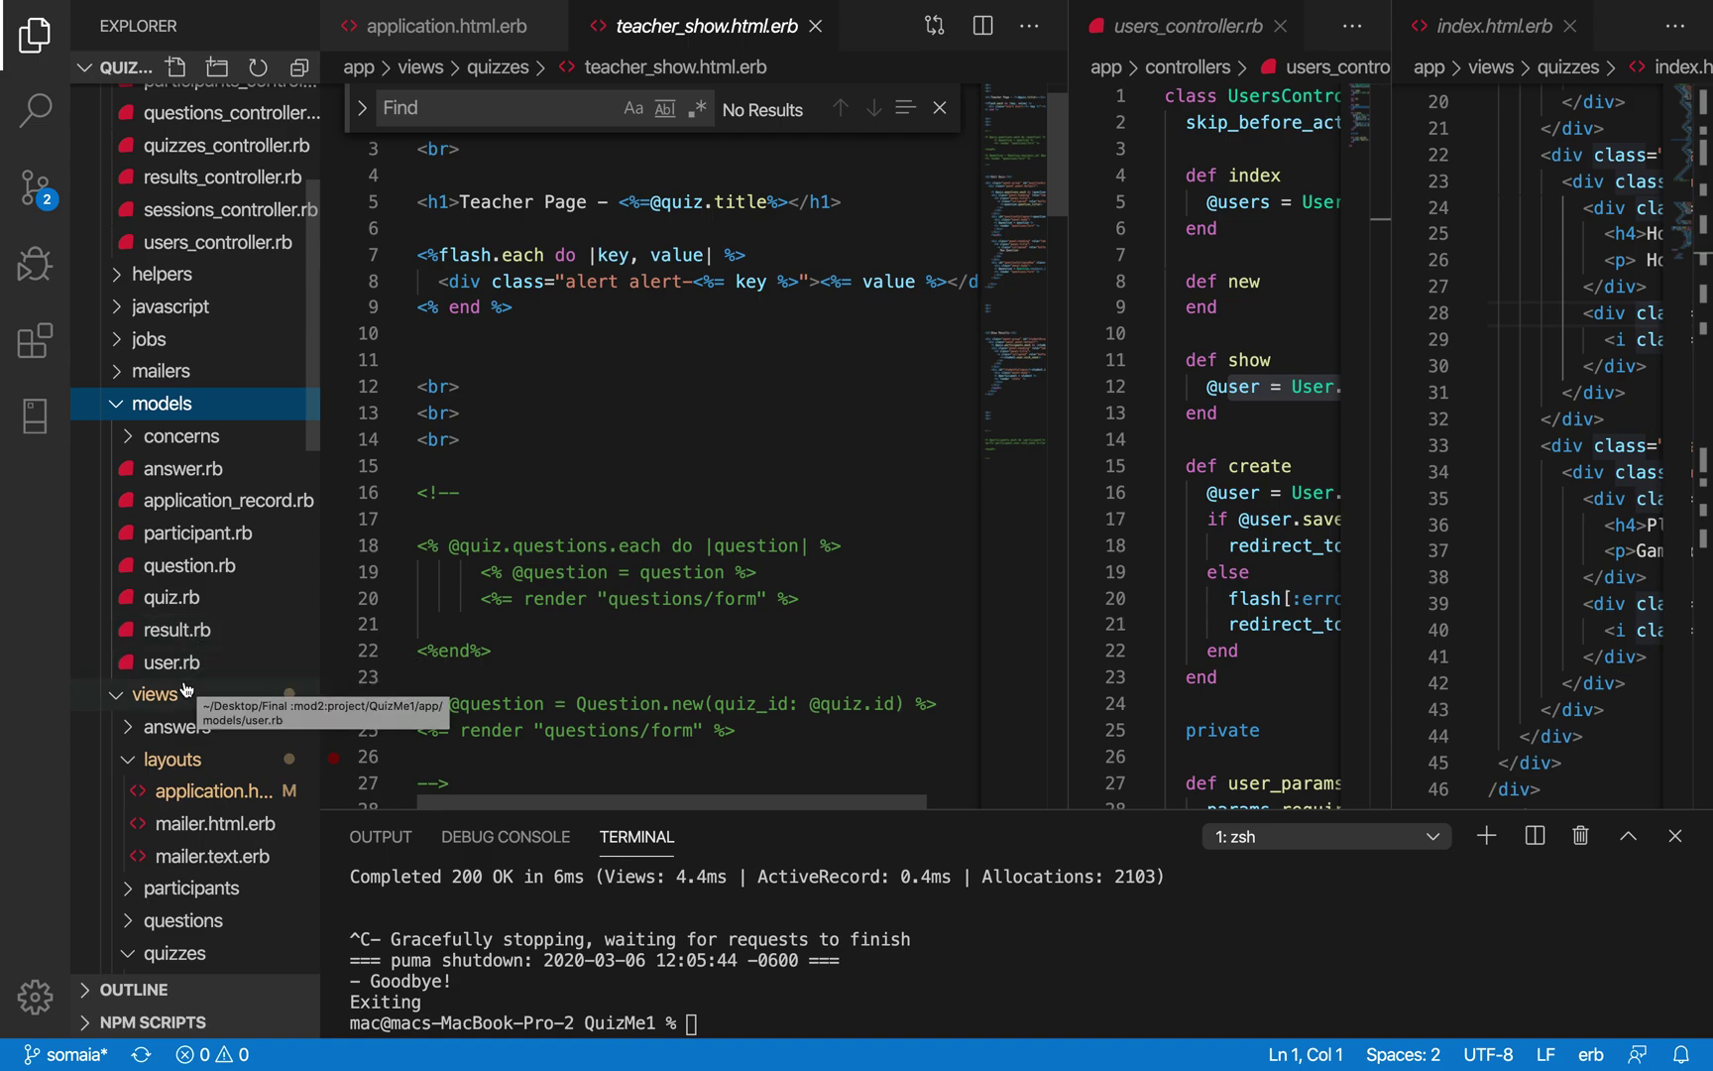
{"action": "scroll", "coordinate": [171, 411], "scroll_direction": "up", "scroll_amount": 5}
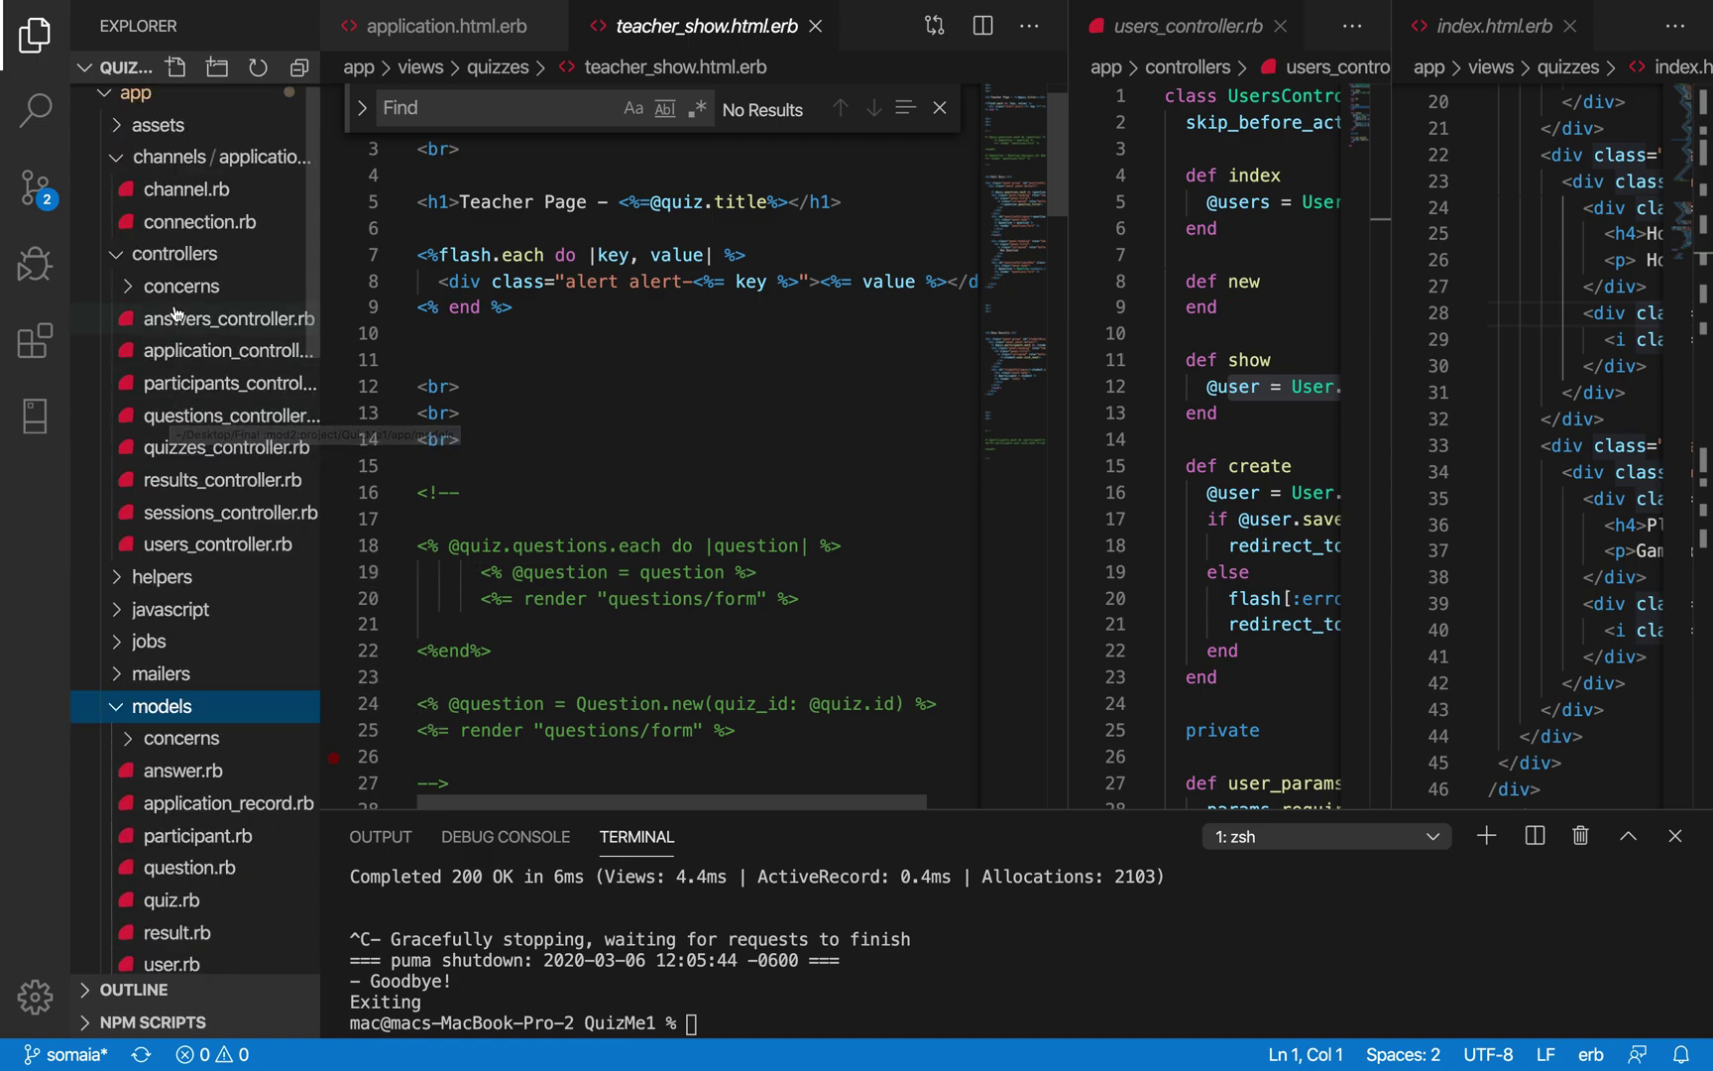
{"action": "left_click", "coordinate": [171, 260]}
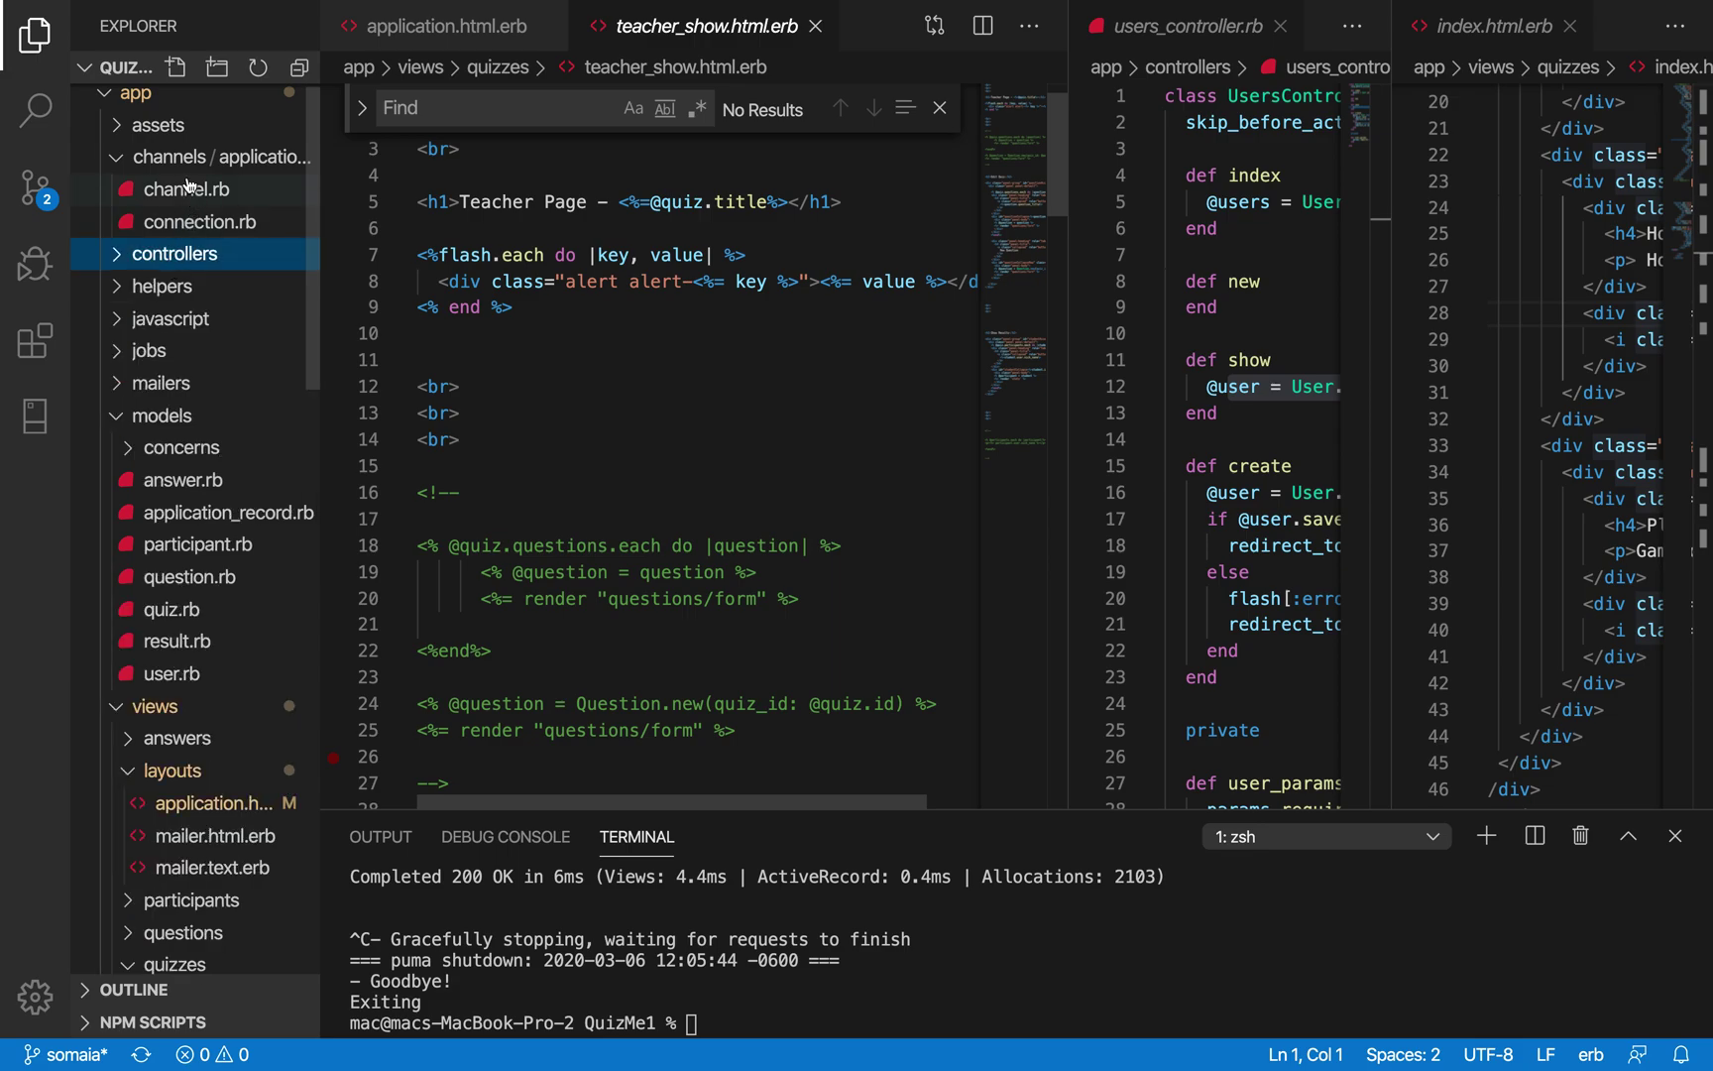
{"action": "left_click", "coordinate": [189, 167]}
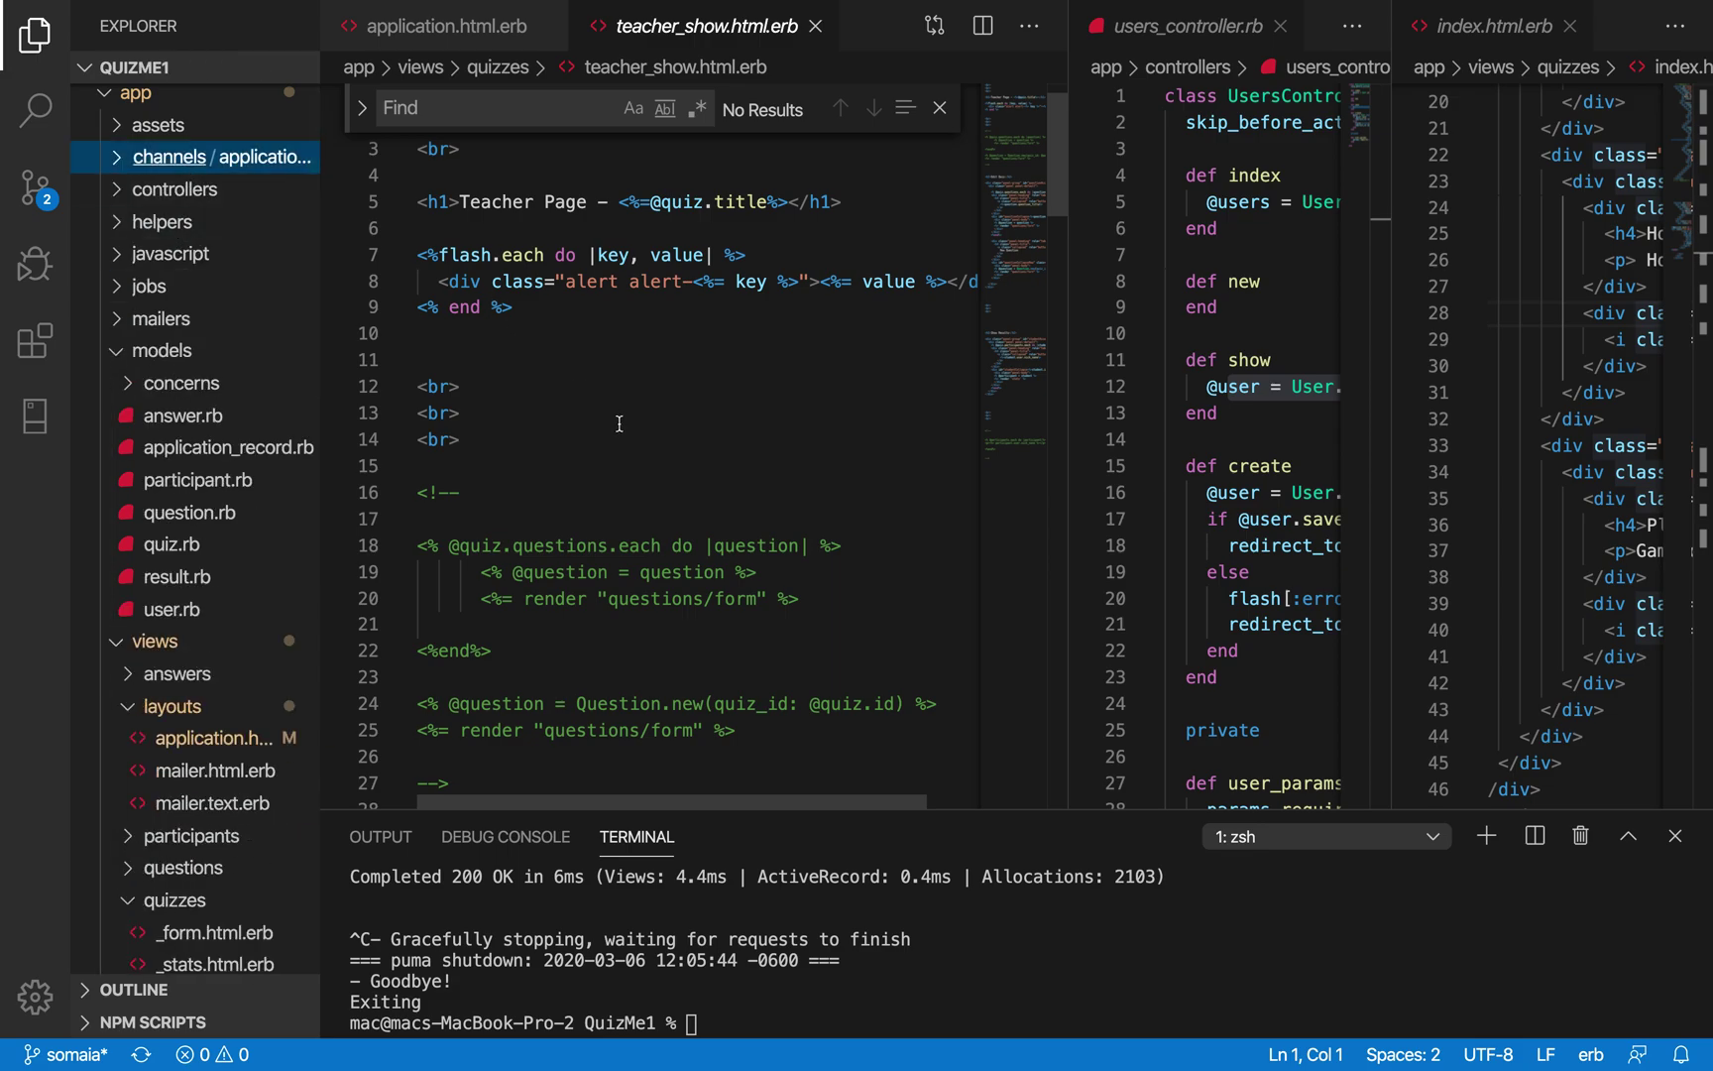
{"action": "scroll", "coordinate": [619, 423], "scroll_direction": "down", "scroll_amount": 2}
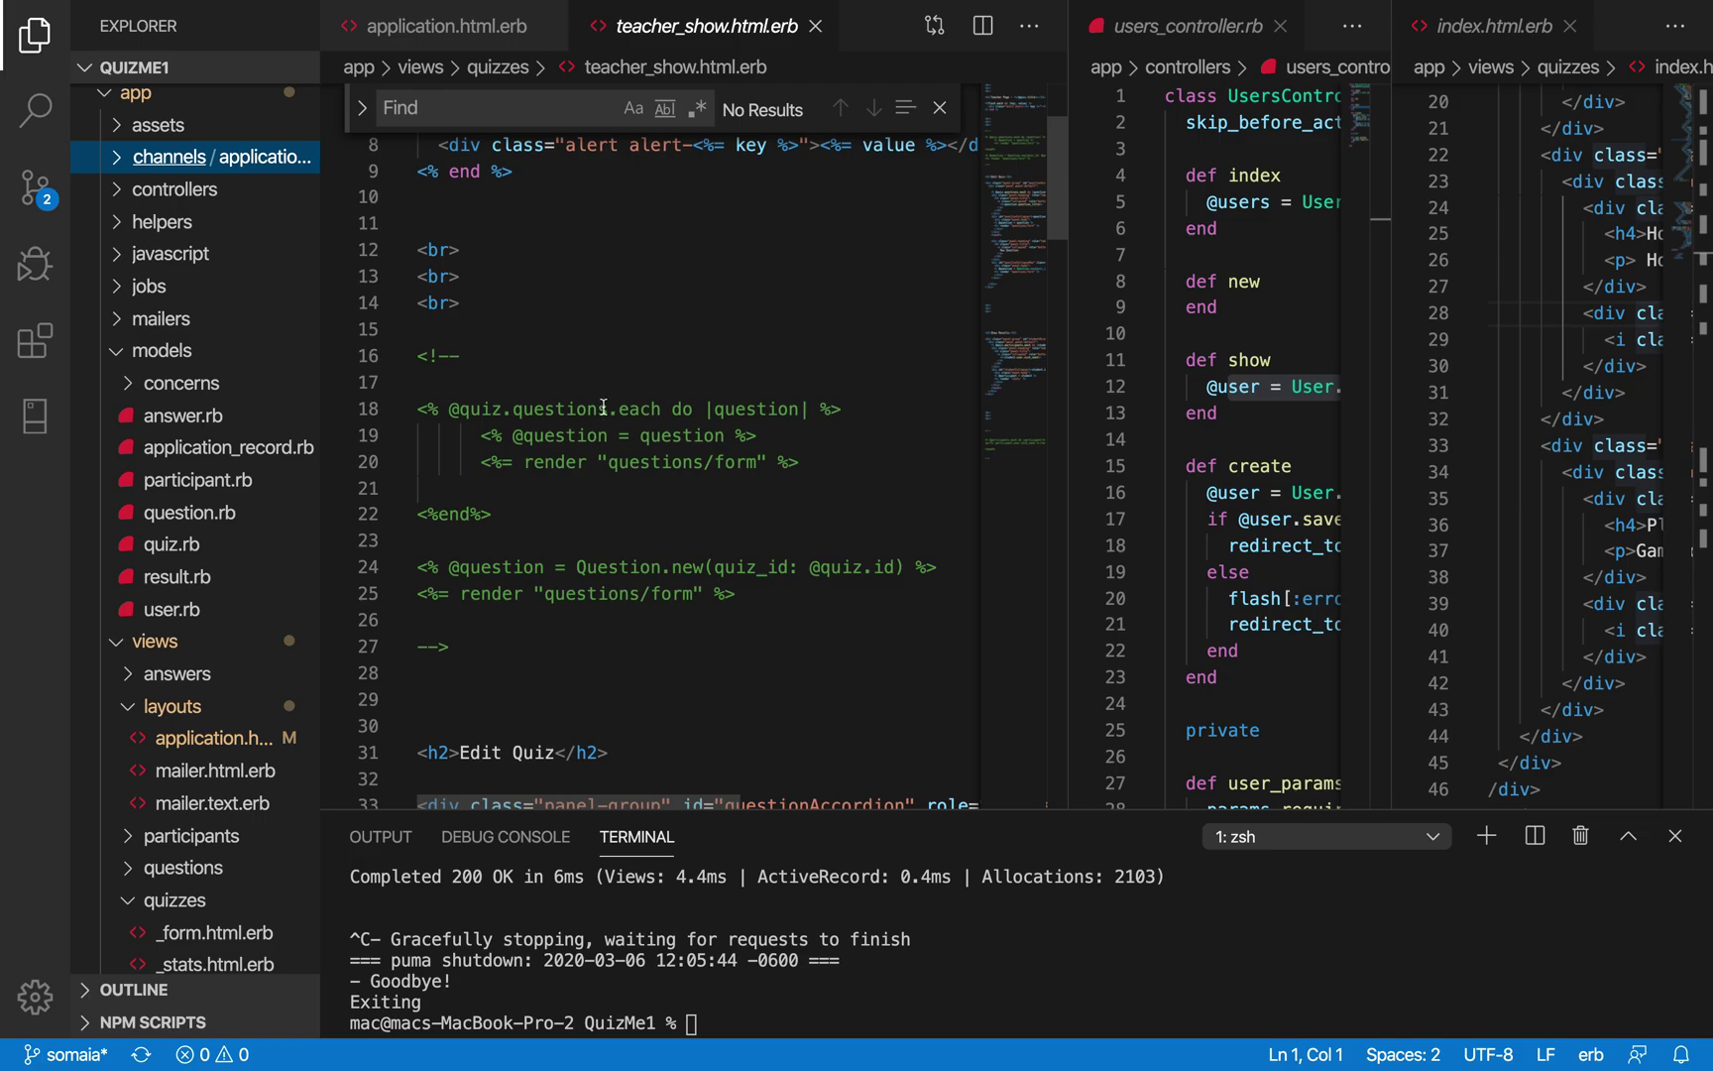
{"action": "key", "text": "ctrl+Left"}
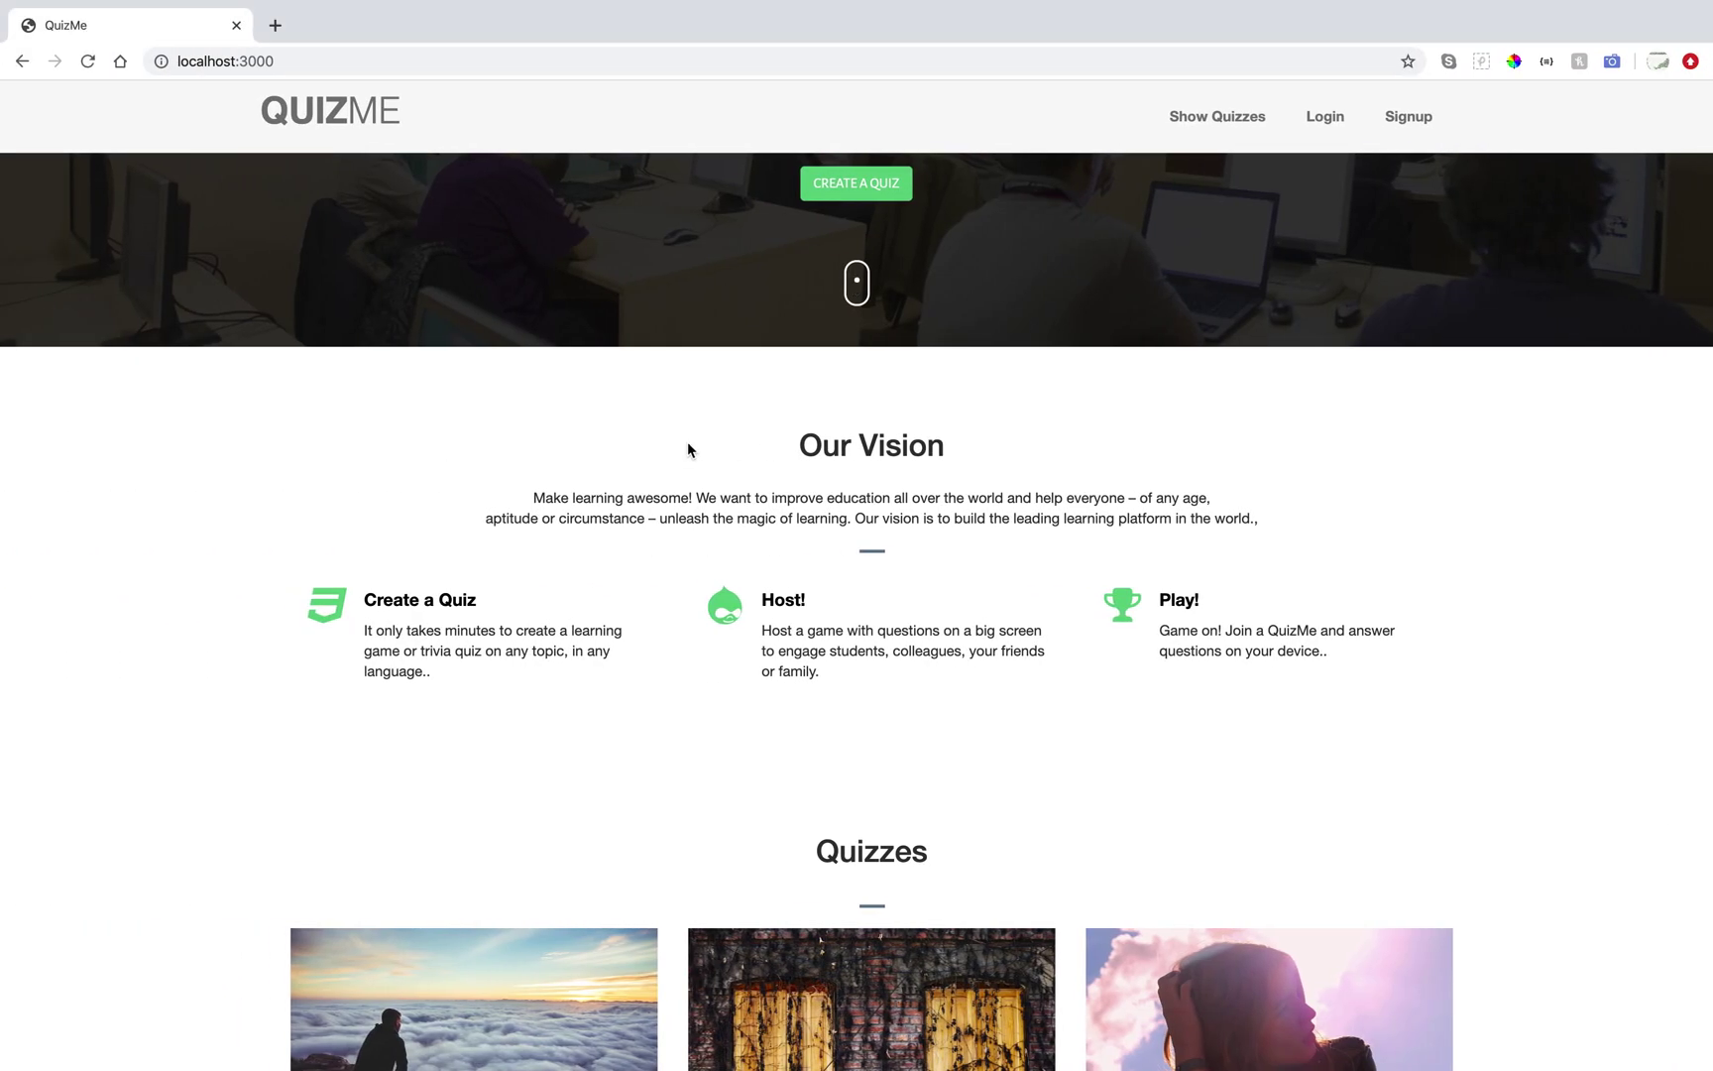